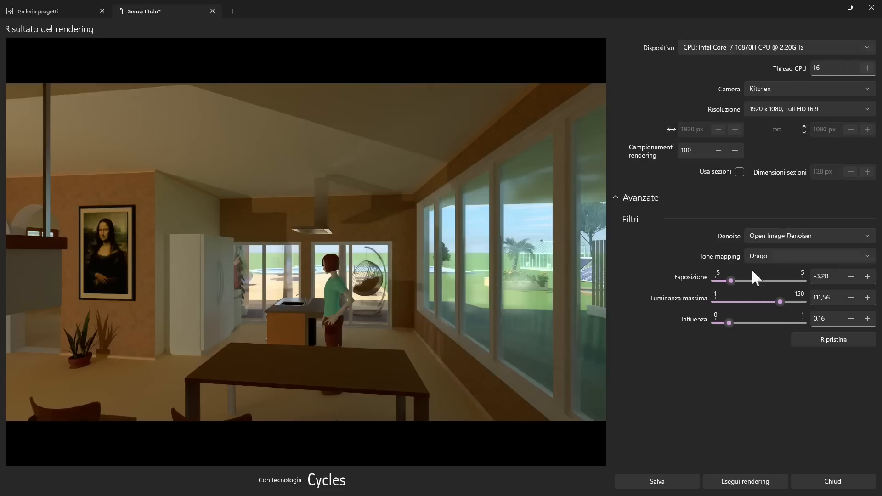
Step: Expand the Avanzate render settings and lower the ambient light intensity to 0,8
left_click(617, 197)
left_click(615, 200)
left_click(616, 200)
left_click(616, 198)
left_click(641, 196)
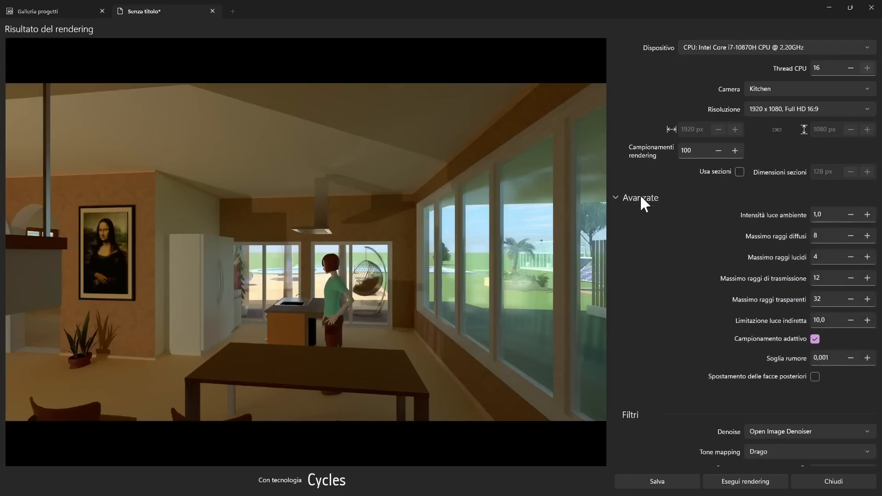
left_click(853, 215)
left_click(853, 215)
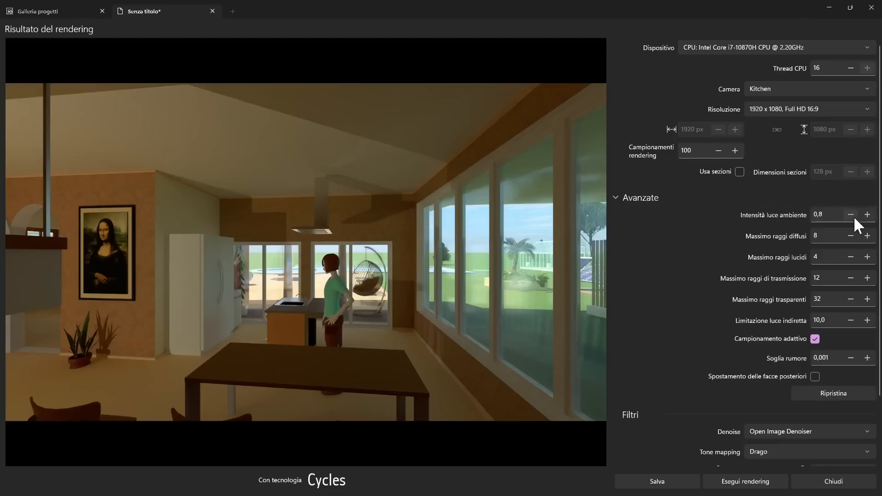
Step: Raise the ambient light intensity (Intensità luce ambiente) well above 0,8 in small increments
left_click(867, 215)
left_click(868, 215)
left_click(867, 215)
left_click(868, 216)
left_click(868, 216)
left_click(867, 216)
left_click(868, 216)
left_click(867, 216)
left_click(867, 218)
left_click(853, 216)
left_click(868, 216)
left_click(870, 217)
Step: Increase the maximum diffuse rays (Massimo raggi diffusi) by two increments and collapse the Avanzate settings
left_click(867, 237)
left_click(867, 237)
scroll(699, 310, "down", 2)
scroll(689, 276, "up", 2)
left_click(642, 199)
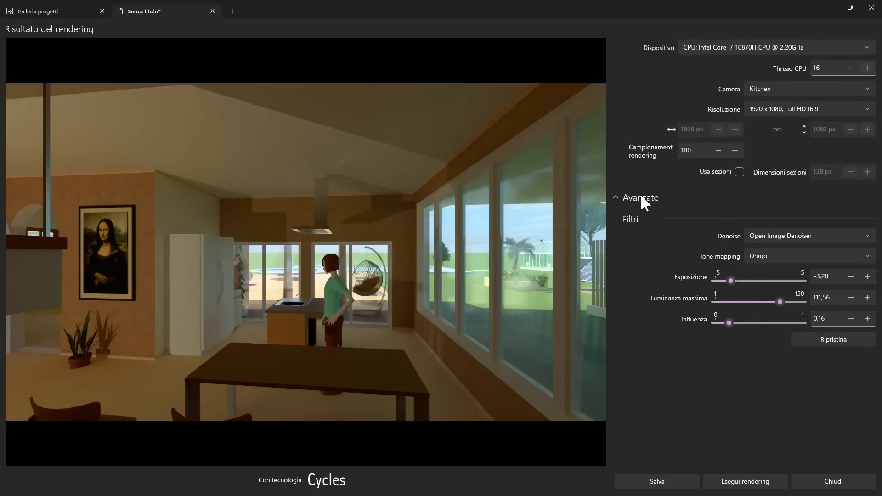
Step: Adjust the Drago exposure, and try the Filmic di Hable, Filmic di Day, Filmic di Uchimura and ACES di Narkowicz tone mappings
left_click(743, 281)
mouse_move(766, 285)
left_mouse_down()
mouse_move(795, 287)
mouse_move(715, 284)
mouse_move(765, 281)
mouse_move(754, 281)
left_mouse_up()
left_click(768, 258)
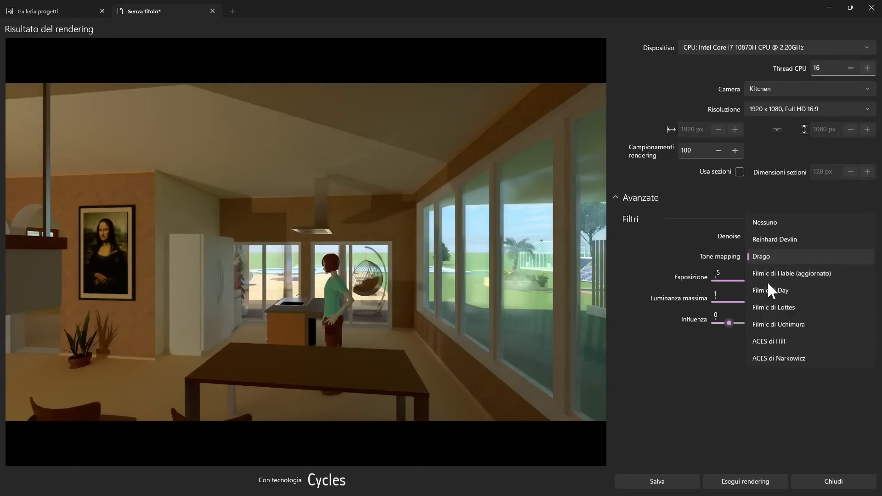
left_click(767, 274)
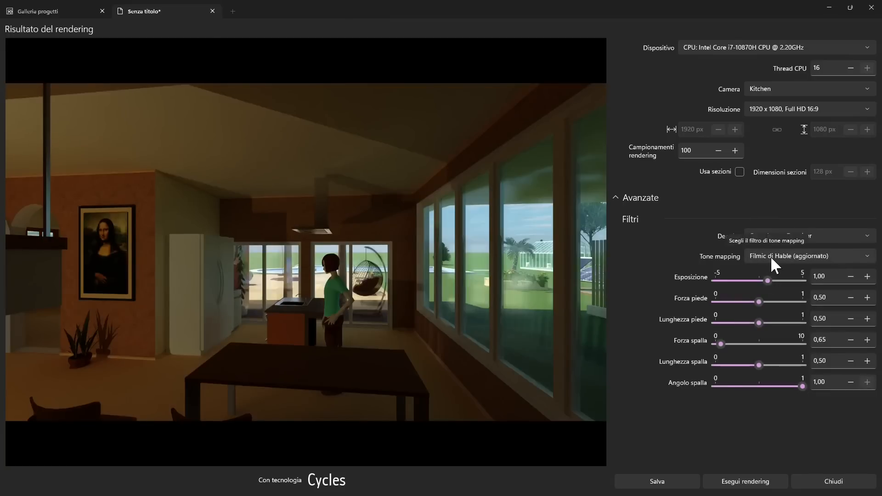
left_click(770, 256)
left_click(768, 278)
left_click(768, 256)
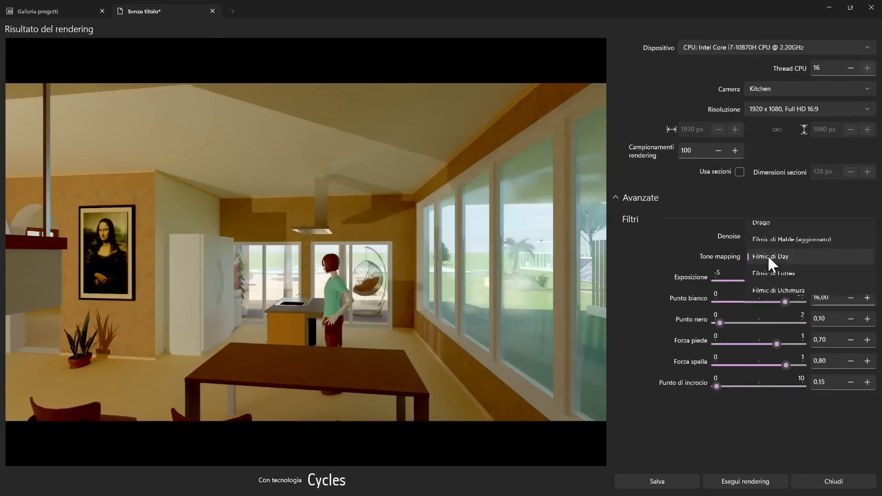
left_click(764, 289)
left_click(767, 259)
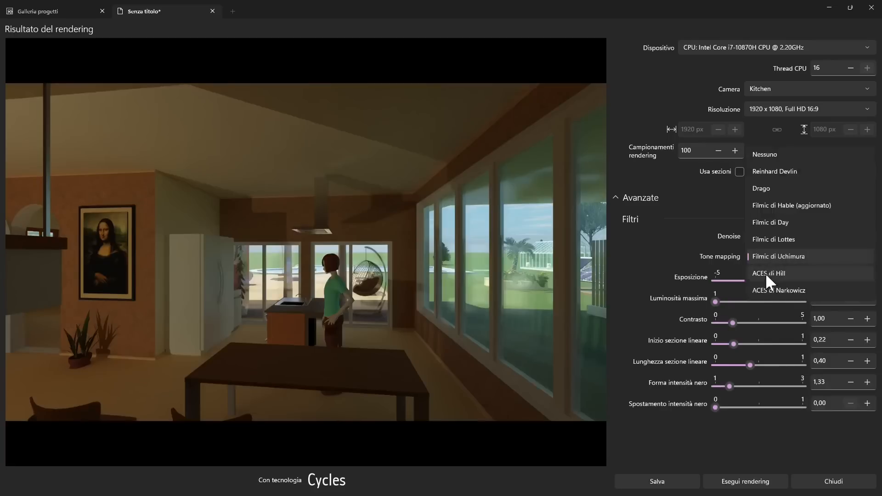
left_click(767, 292)
Step: Apply Filmic di Uchimura tone mapping with exposure 1,29, maximum luminosity 49,47 and contrast 0,93
left_click(781, 255)
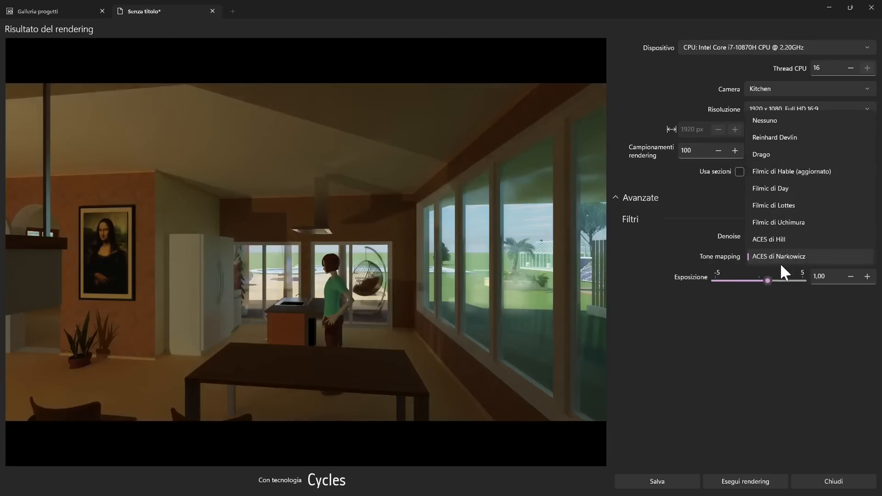
left_click(788, 222)
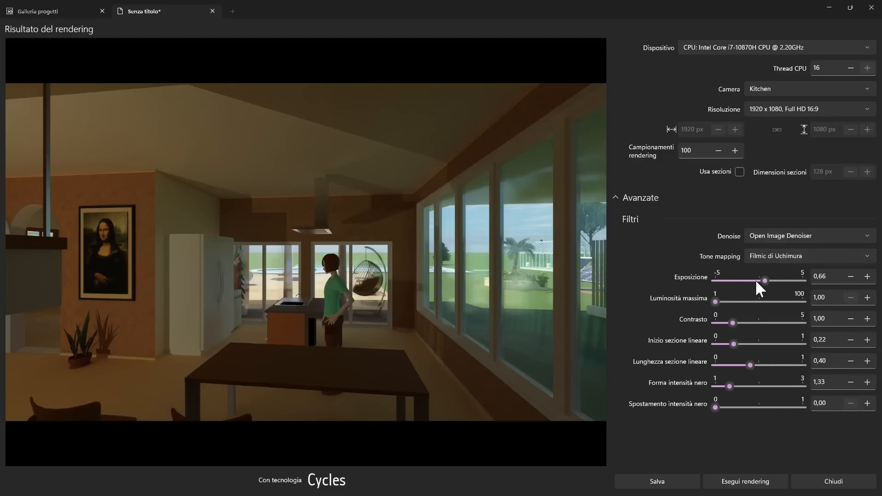
mouse_move(760, 280)
left_mouse_down()
mouse_move(740, 283)
mouse_move(768, 282)
left_mouse_up()
left_click_drag(715, 302, 729, 320)
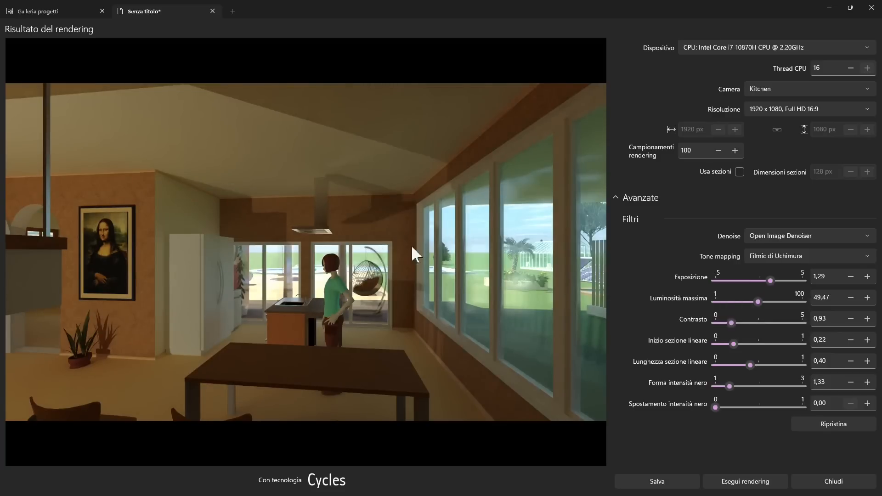
Step: Set the Uchimura linear section start to 0,29 and length to 0,50, with black intensity shape 1,55 and offset 0,00
mouse_move(758, 346)
left_mouse_down()
mouse_move(779, 346)
mouse_move(740, 346)
left_mouse_up()
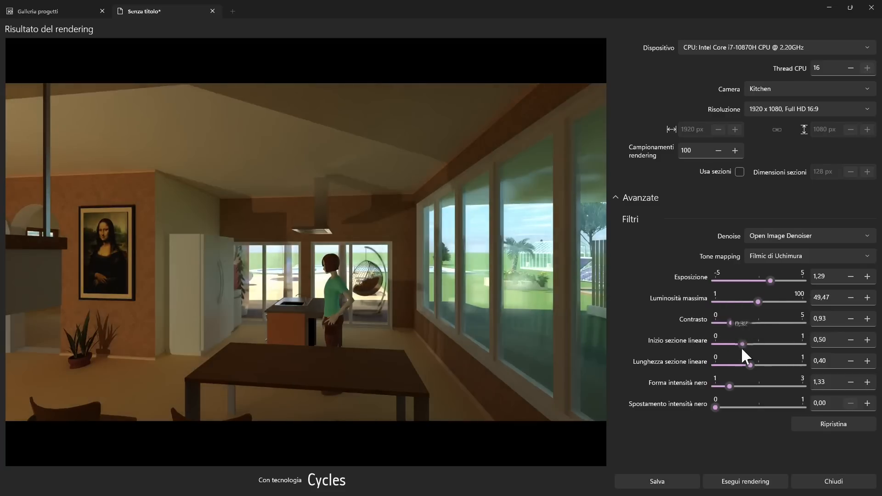
left_click(758, 367)
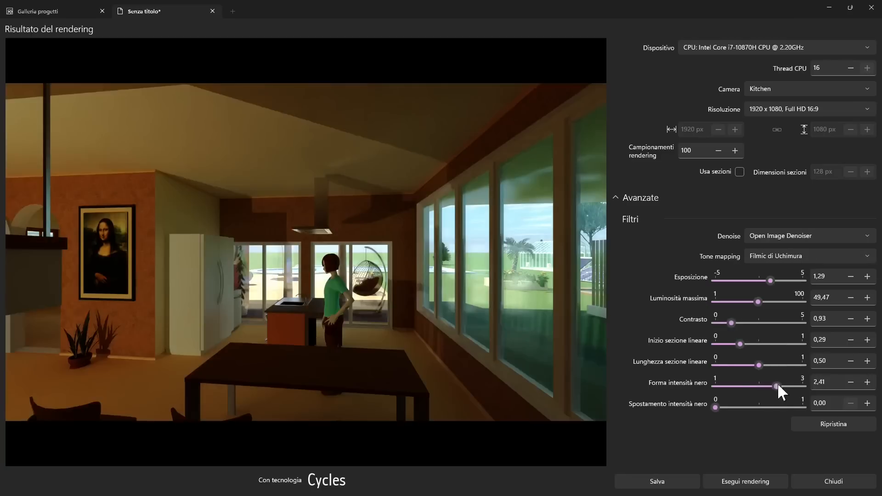
left_click(740, 386)
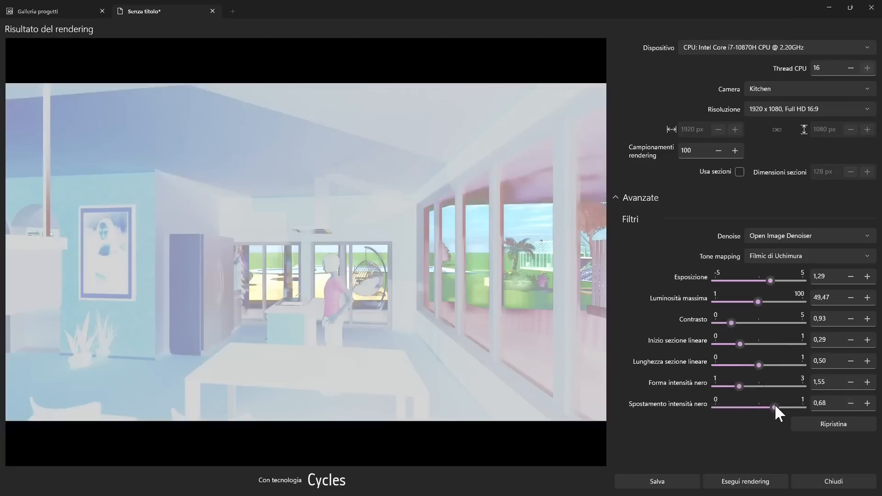
left_click(738, 407)
left_click_drag(738, 407, 707, 410)
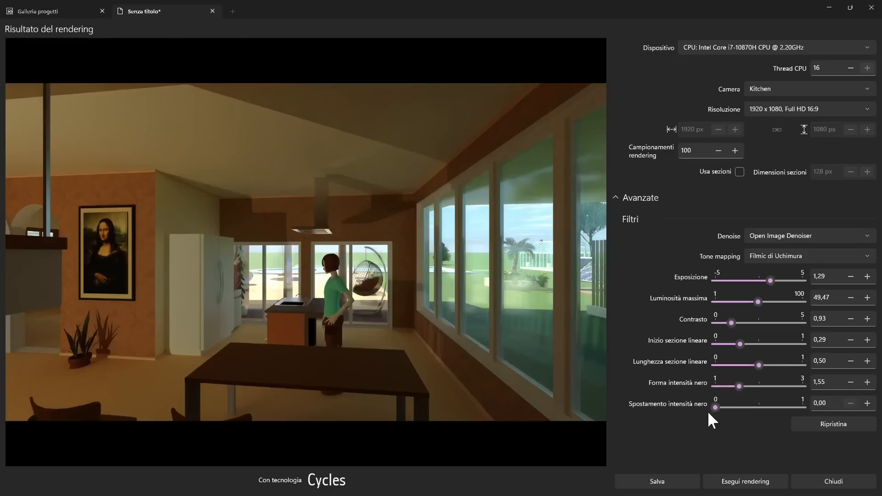
Step: Try Filmic di Day tone mapping with black point 0,00, toe strength 0,68, shoulder strength 0,89 and crossover point 8,10
left_click(780, 253)
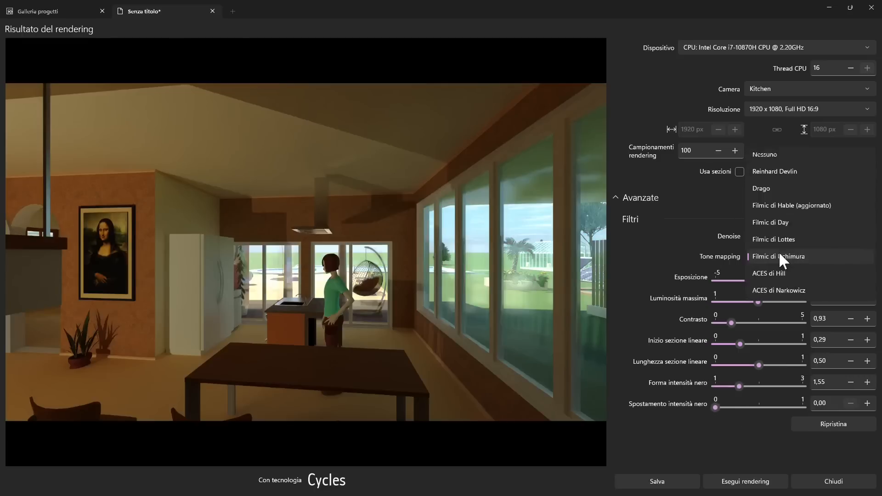
left_click(786, 225)
left_click_drag(776, 325, 717, 328)
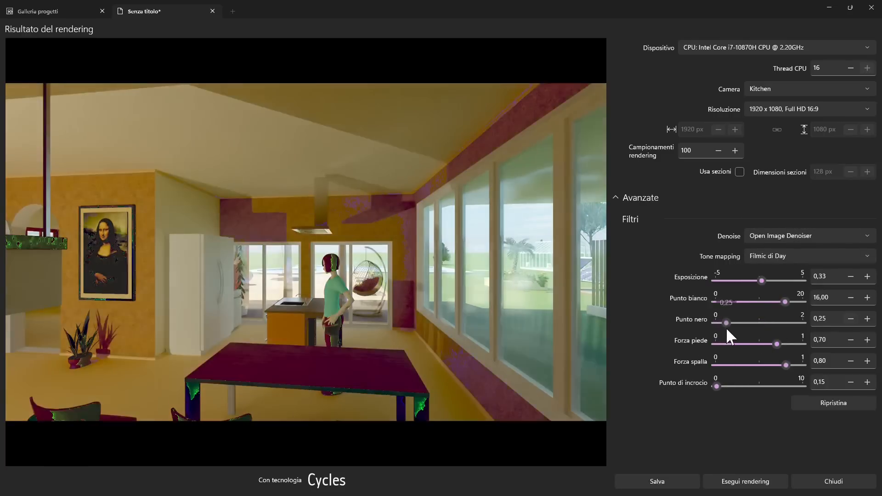
left_click_drag(777, 344, 785, 386)
left_click(784, 386)
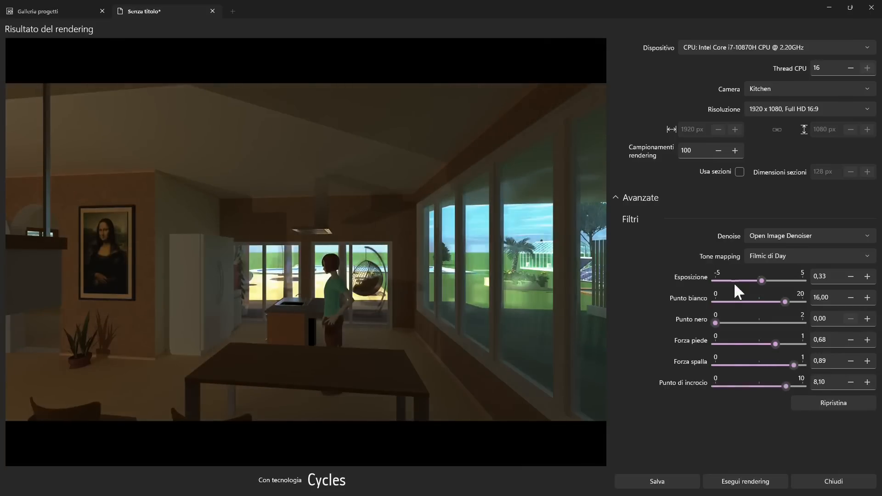
Step: Try Reinhard Devlin tone mapping with chromatic adaptation 0,90, intensity -4,29 and exposure 3,07
left_click(762, 252)
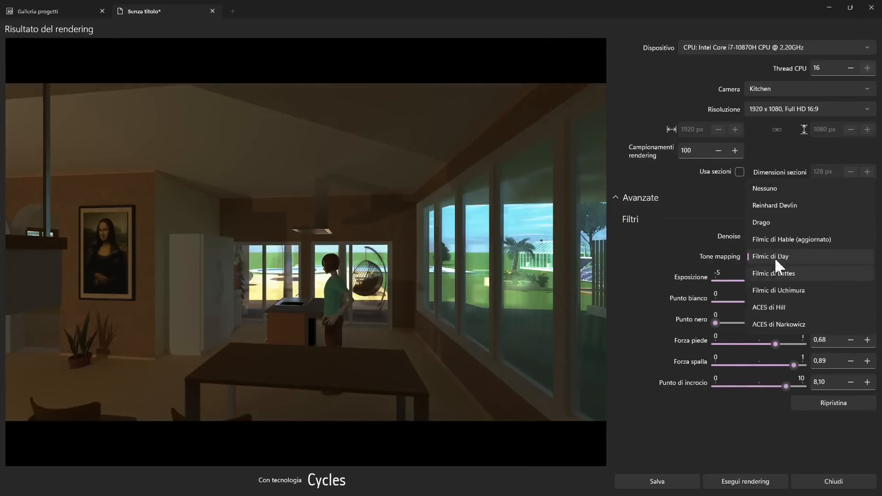
left_click(788, 204)
left_click_drag(717, 323, 793, 324)
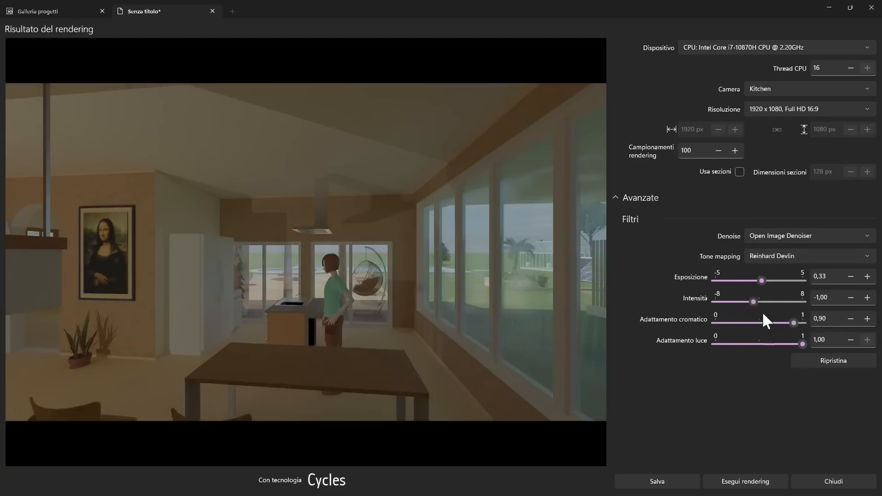
left_click_drag(762, 280, 736, 315)
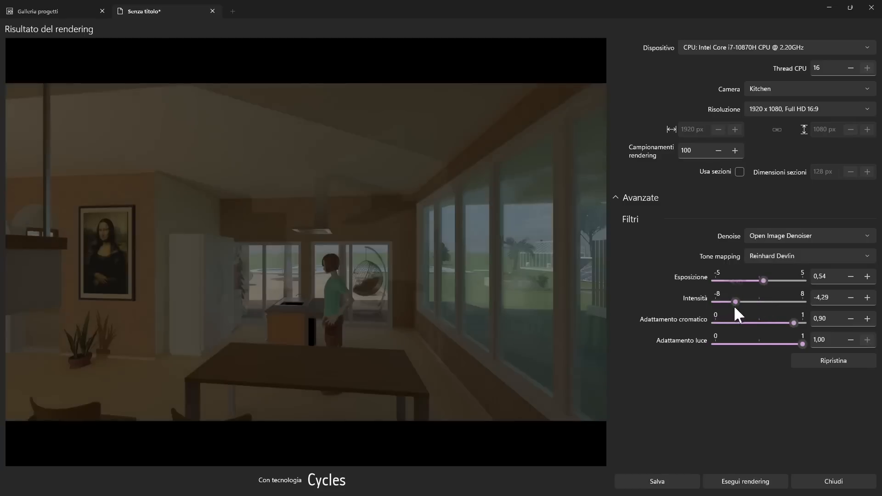
left_click_drag(761, 281, 782, 278)
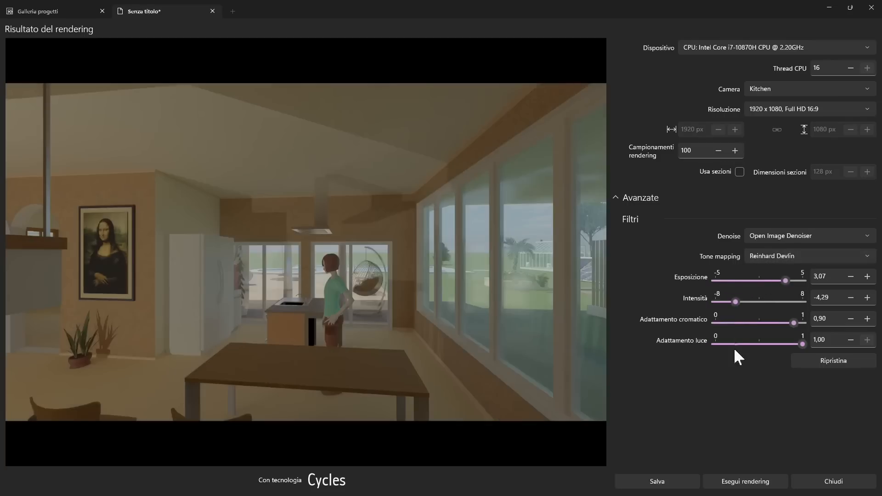
Step: Apply ACES di Hill tone mapping to the render and set its exposure to 1,74
left_click(763, 250)
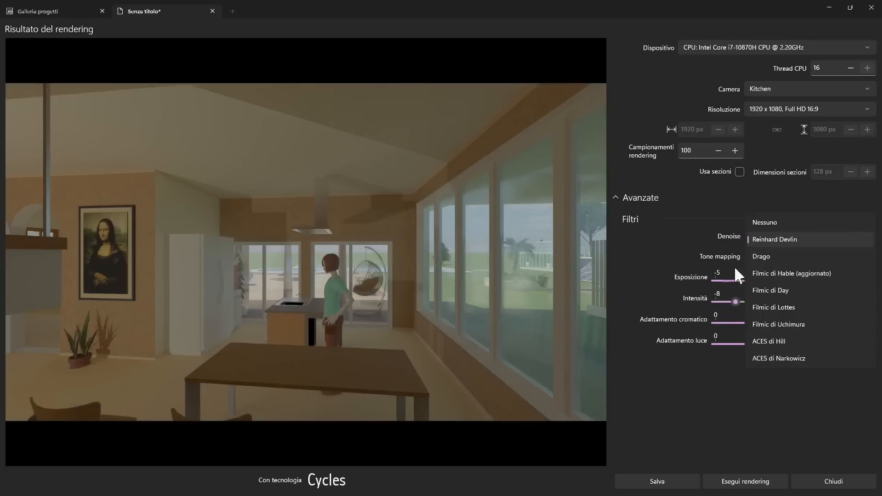
left_click(756, 338)
mouse_move(768, 279)
left_mouse_down()
mouse_move(756, 279)
mouse_move(774, 282)
left_mouse_up()
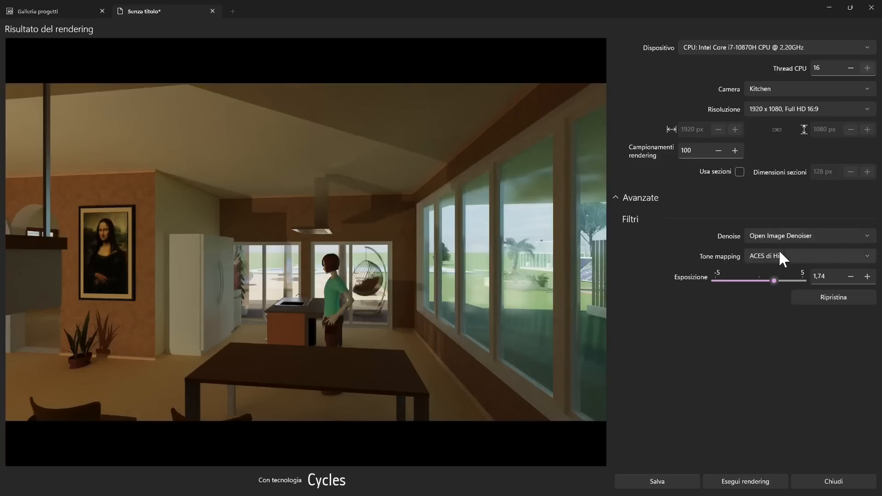
Step: Compare the render with denoising set to Nessuno, and restore Open Image Denoiser
left_click(762, 239)
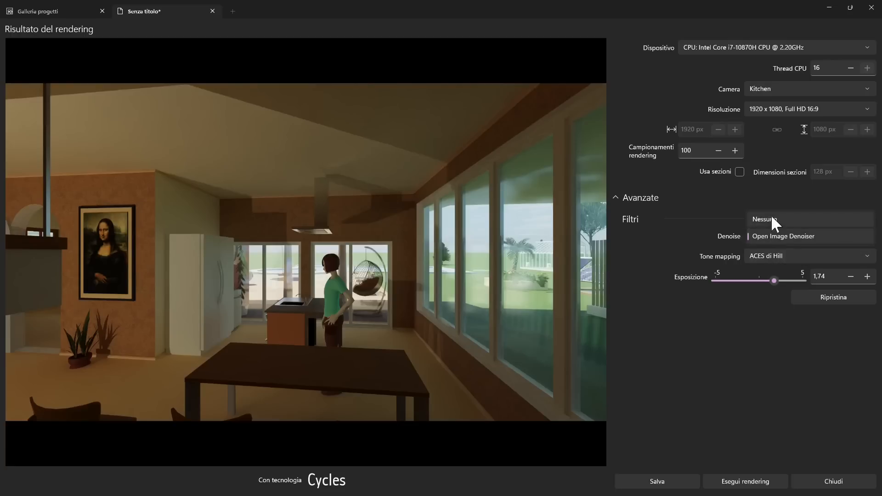
left_click(770, 219)
left_click(754, 234)
left_click(756, 248)
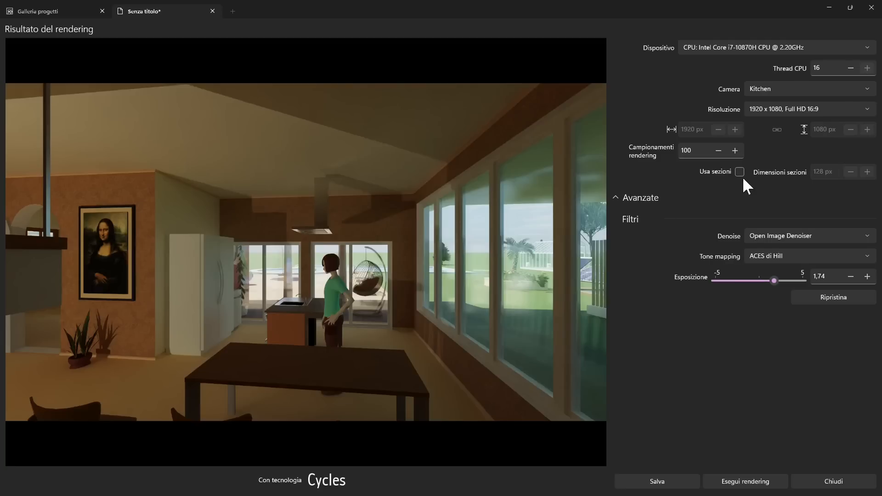
Step: Increase the rendering samples (Campionamenti rendering) to 116
left_click(735, 150)
left_click(735, 150)
left_click(735, 151)
left_click(735, 150)
left_click(735, 150)
Step: Try the render resolutions 1600 x 1200 UXGA, 1280 x 720 WXGA and 1024 x 768 XGA for the Kitchen camera
left_click(764, 110)
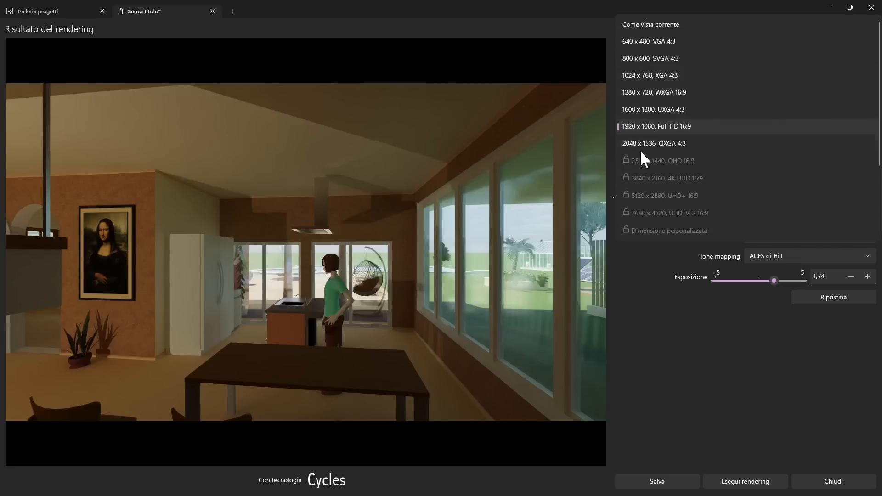
left_click(642, 110)
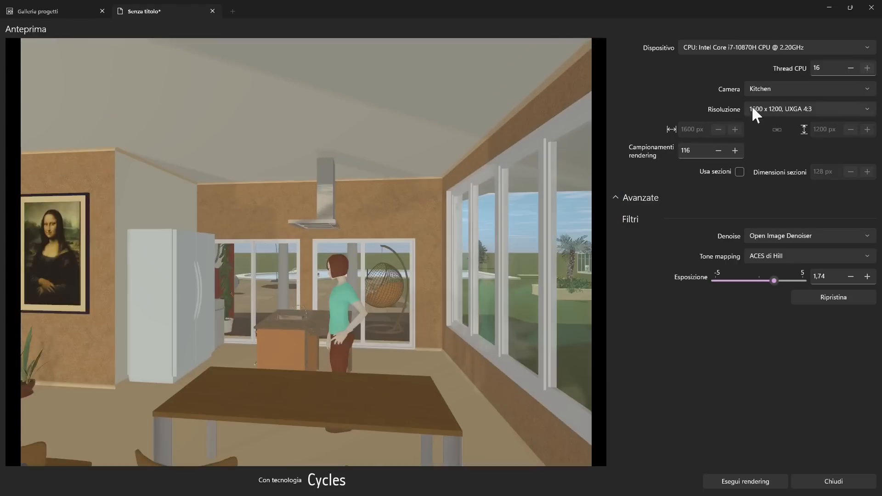
left_click(764, 110)
left_click(668, 89)
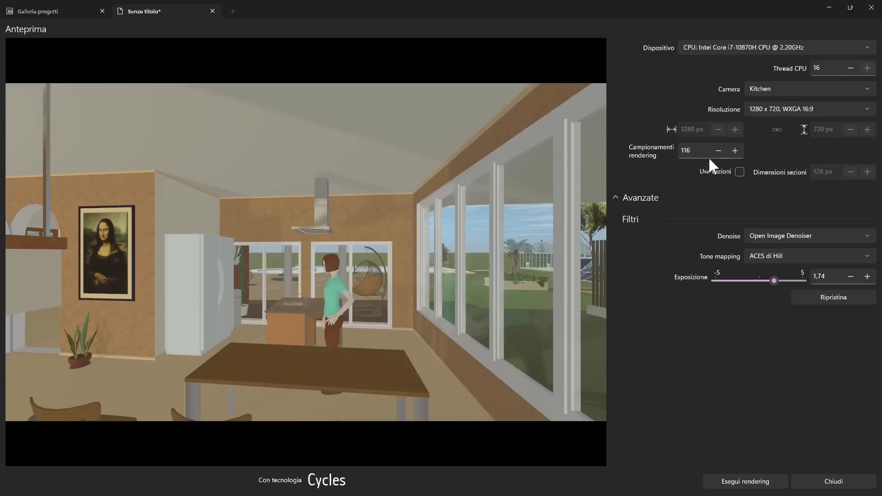
left_click(770, 108)
left_click(683, 82)
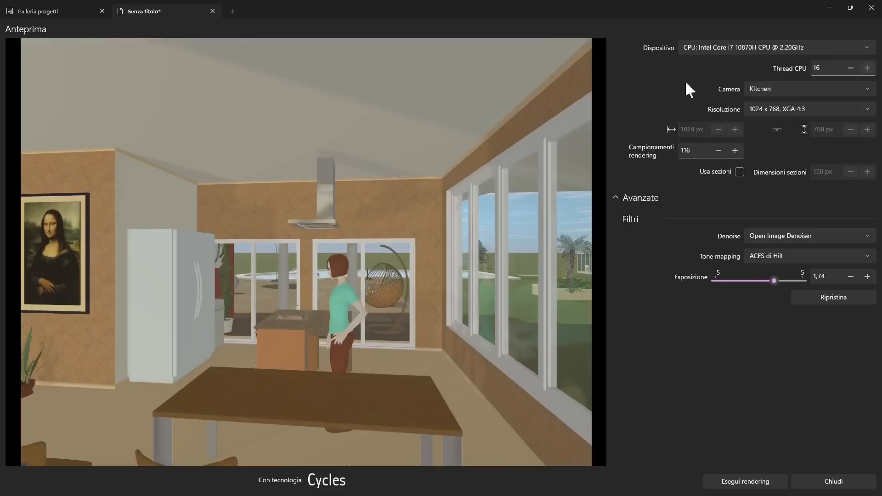
Step: Set the render resolution to 800 x 600, SVGA 4:3, and check the available rendering devices and camera views
left_click(767, 110)
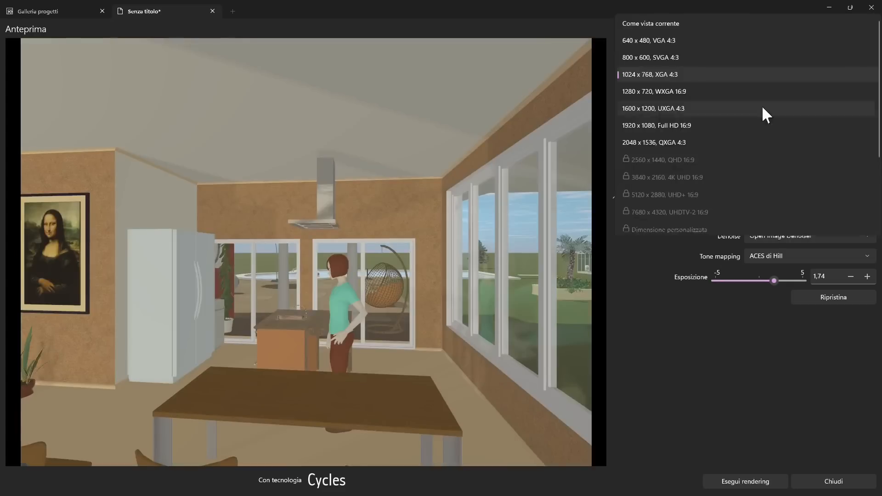
left_click(691, 59)
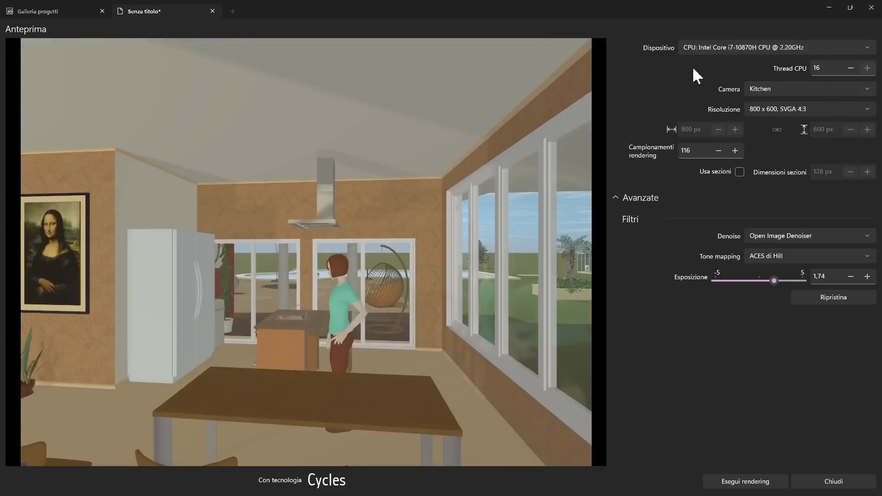
left_click(707, 48)
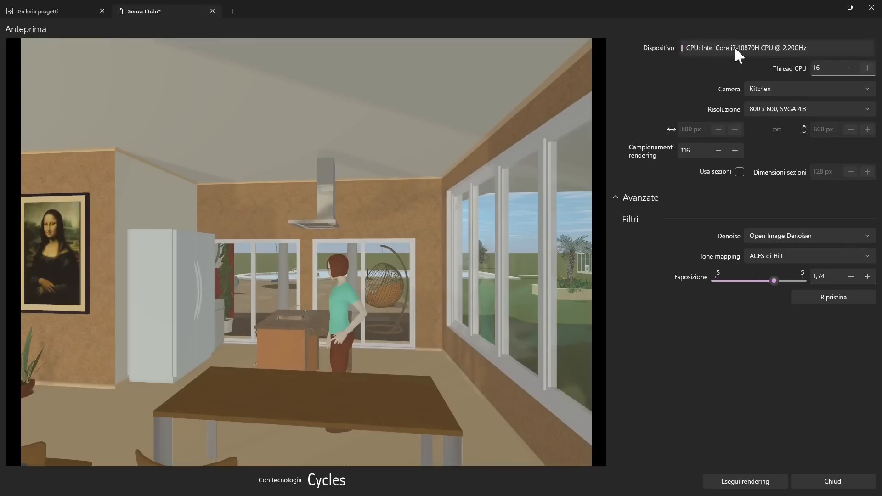
left_click(720, 50)
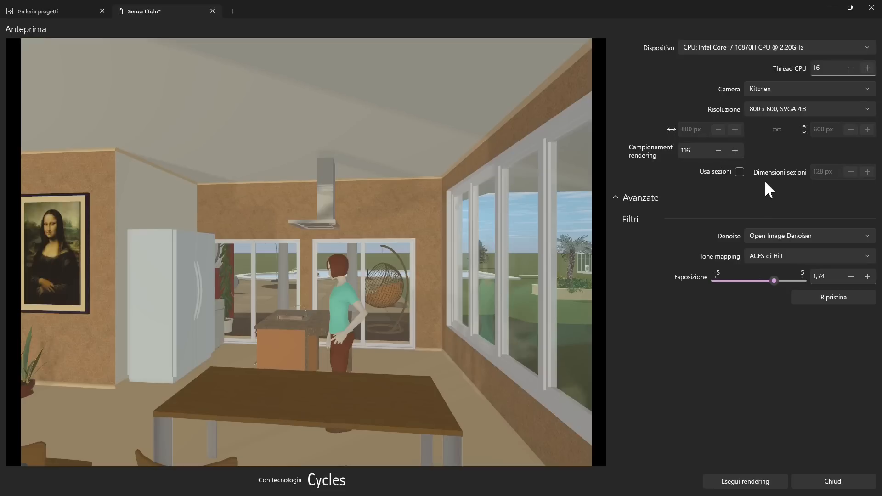
left_click(748, 90)
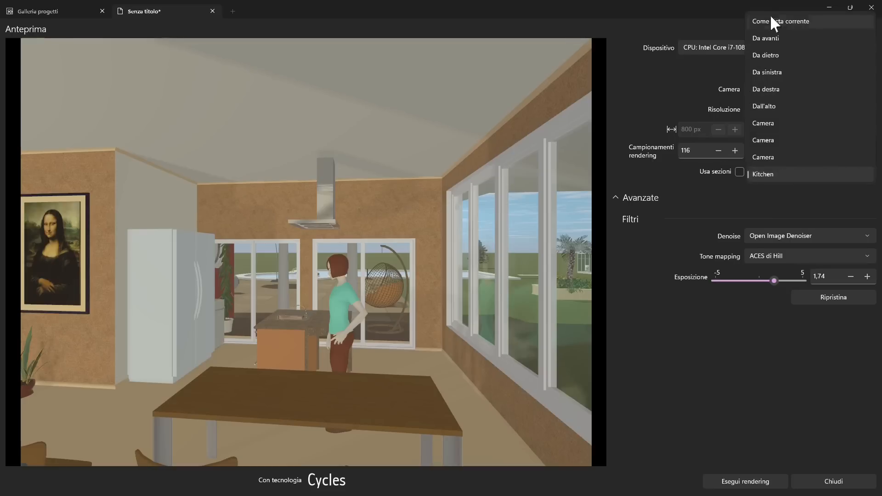
left_click(715, 84)
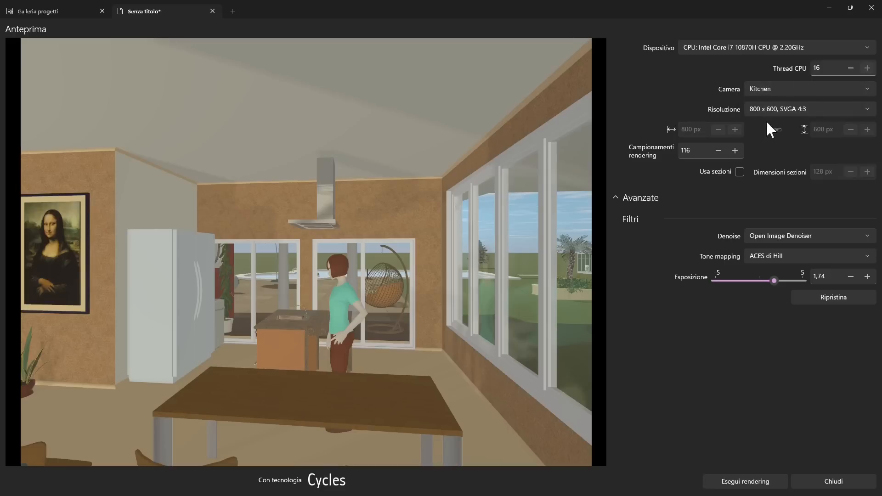
Step: Enable tiled rendering (Usa sezioni) with 128 px tiles, run a Cycles render of the Kitchen camera, and stop it partway
left_click(739, 172)
left_click(750, 483)
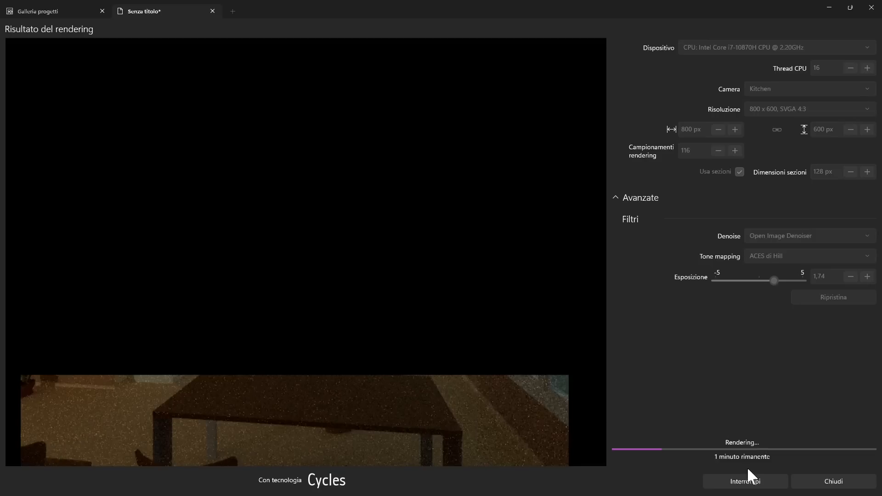
left_click(750, 480)
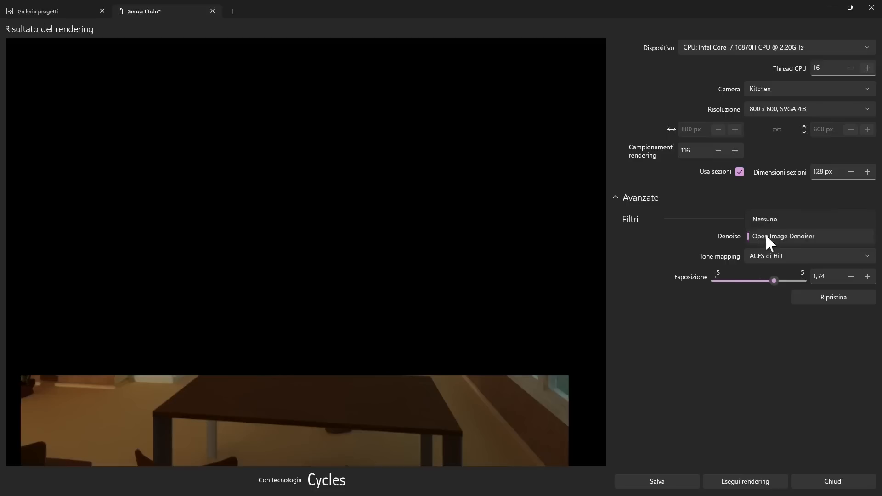
Step: Switch tone mapping to Filmic di Lottes with Esposizione 2,47, Contrasto 1,32, Spalla 0,59 and Livello medio entrata 0,22, and leave the rendering view
left_click(765, 252)
left_click(781, 221)
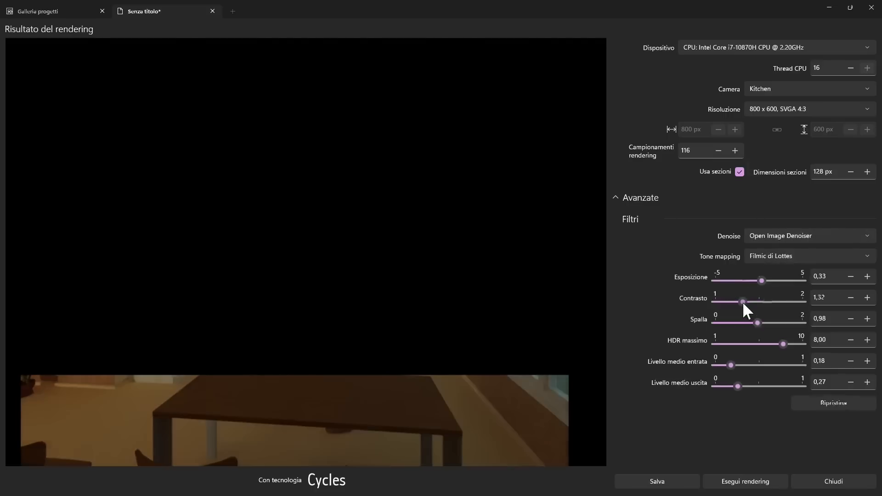
left_click(741, 324)
left_click(732, 366)
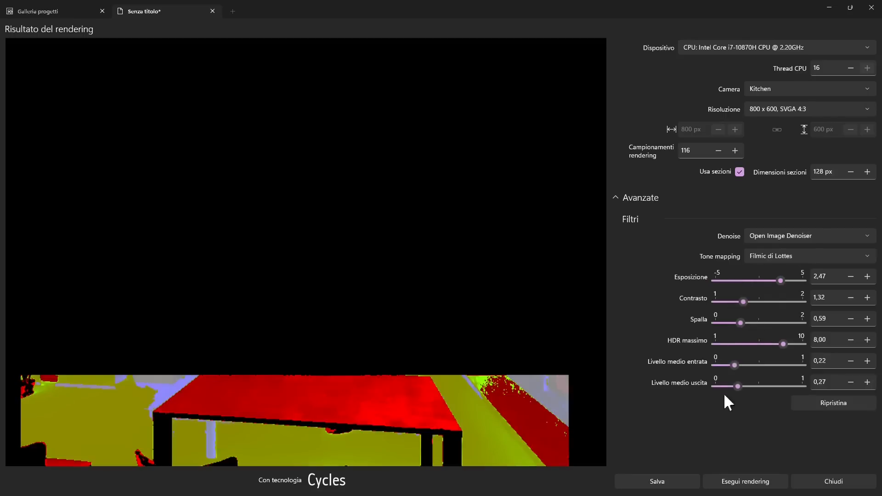
left_click(830, 481)
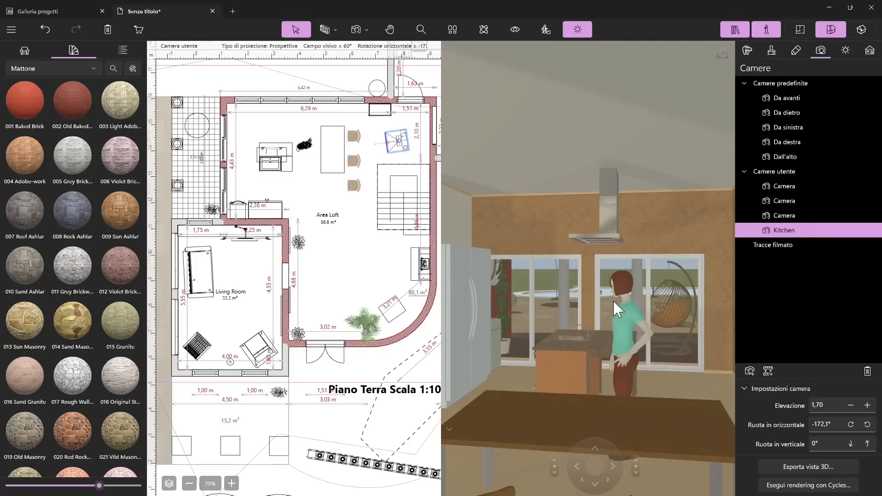
Step: Set the Kitchen camera's elevation (Elevazione) to 1,48
left_click(752, 48)
left_click(772, 50)
left_click(796, 49)
left_click(820, 50)
left_click(851, 405)
left_click_drag(854, 403, 853, 403)
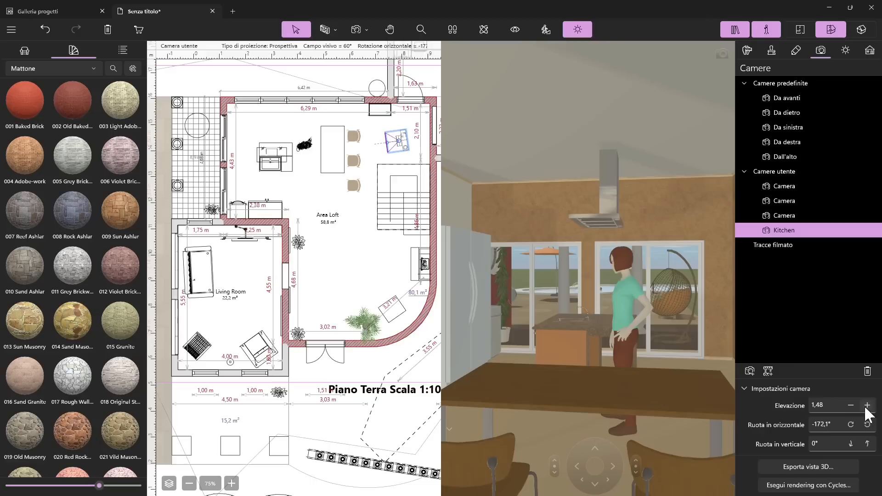
Step: Rotate the Kitchen camera to -173,1° horizontally, try a vertical tilt of -8°, and restore the tilt to 0°
left_click(869, 425)
left_click_drag(873, 424, 851, 444)
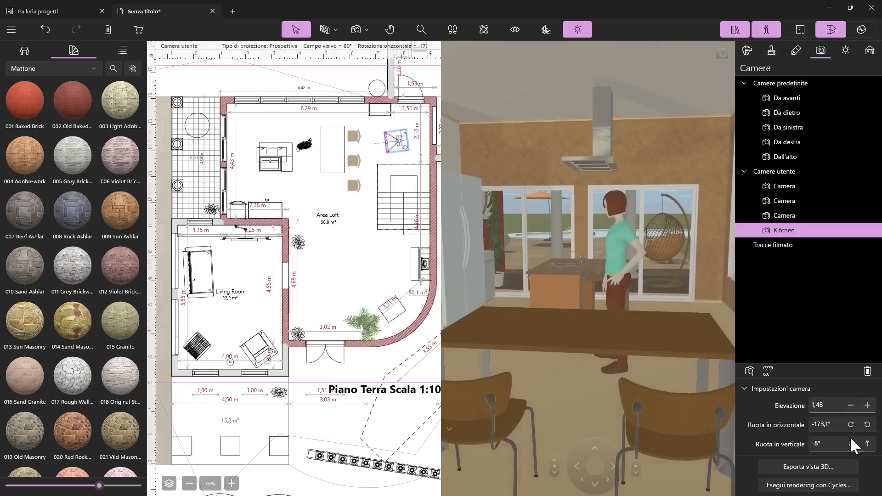
left_click(868, 444)
left_click_drag(868, 445, 868, 446)
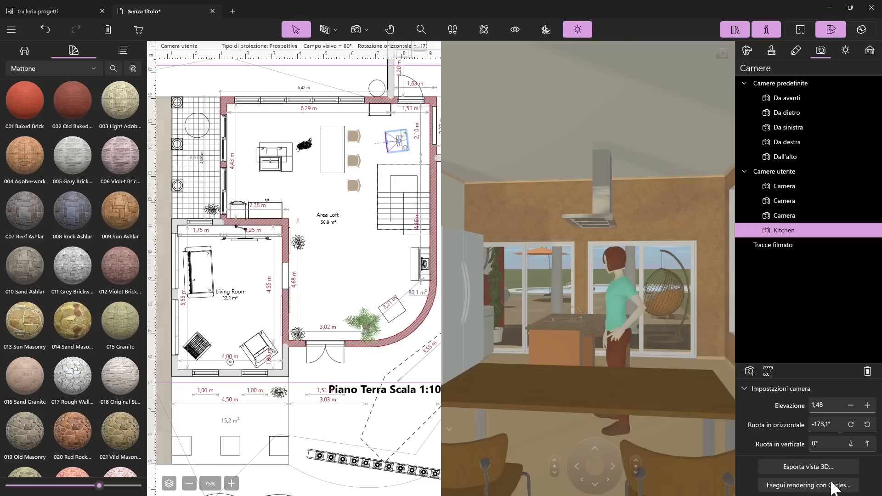
Step: Examine the house from the predefined cameras: Da avanti, Da dietro, Da sinistra, Da destra and Dall'alto
left_click(771, 95)
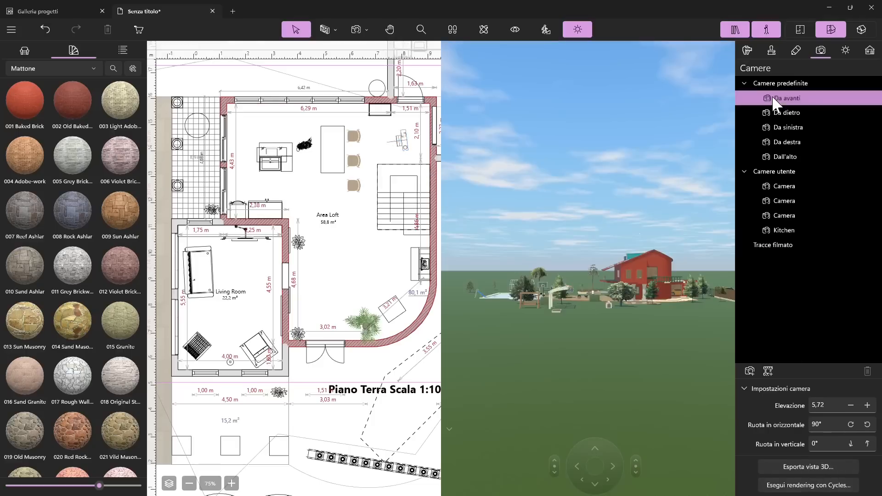
left_click(773, 115)
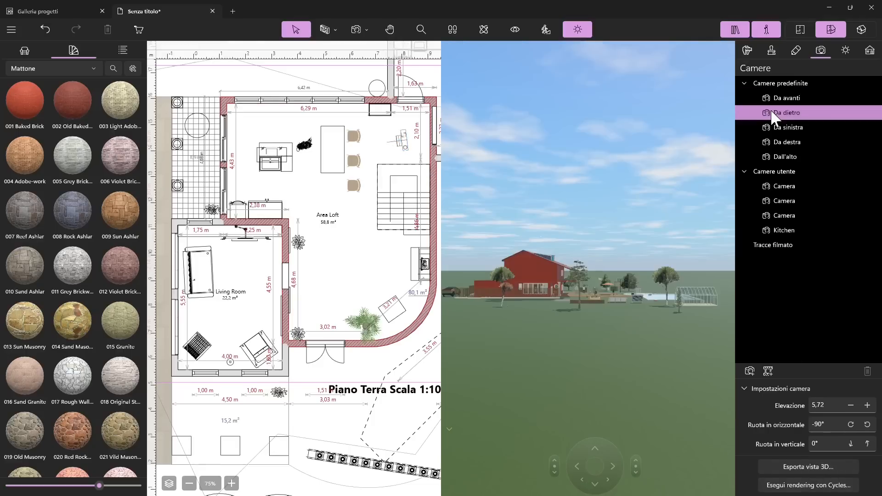
left_click(767, 131)
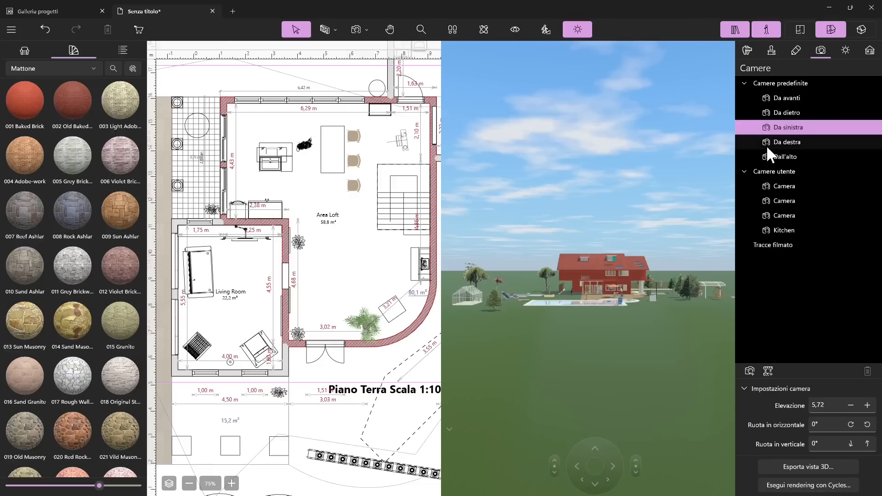
left_click(765, 144)
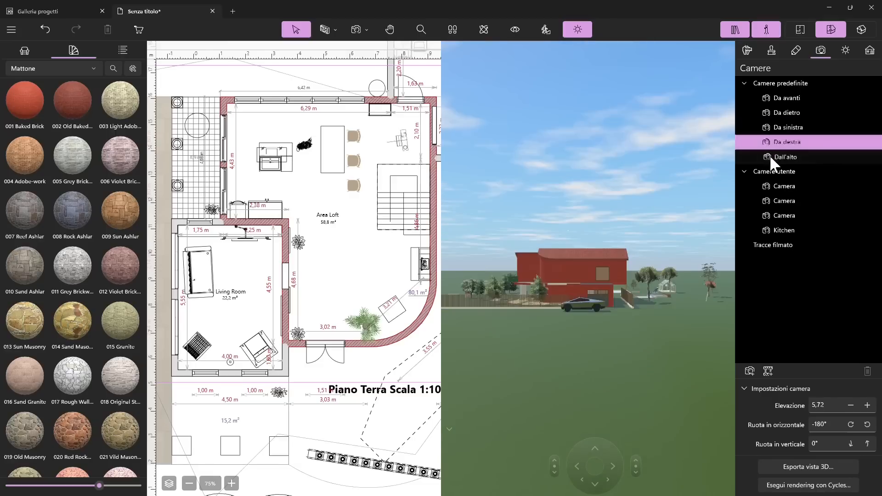
left_click(770, 156)
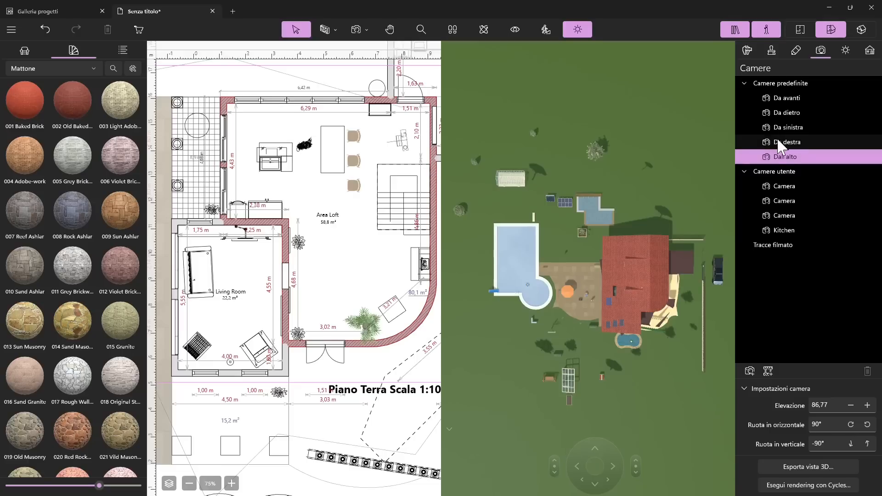
left_click(778, 141)
left_click(778, 156)
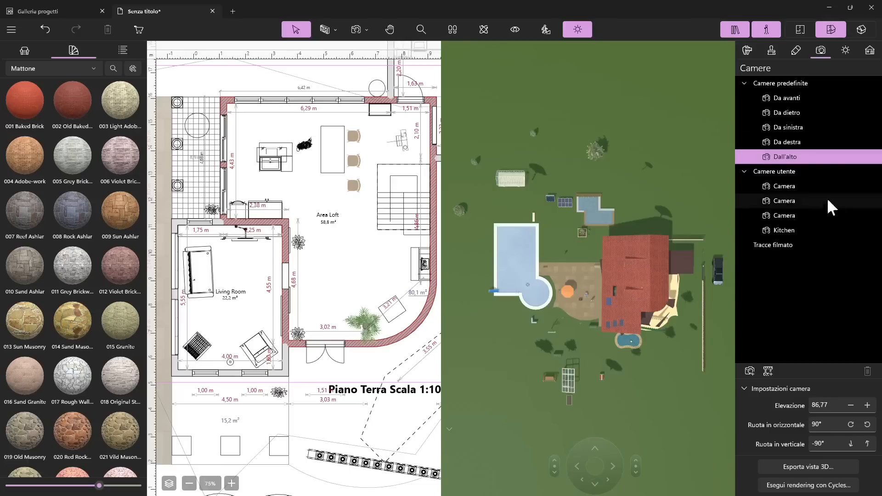
left_click(794, 141)
left_click(791, 127)
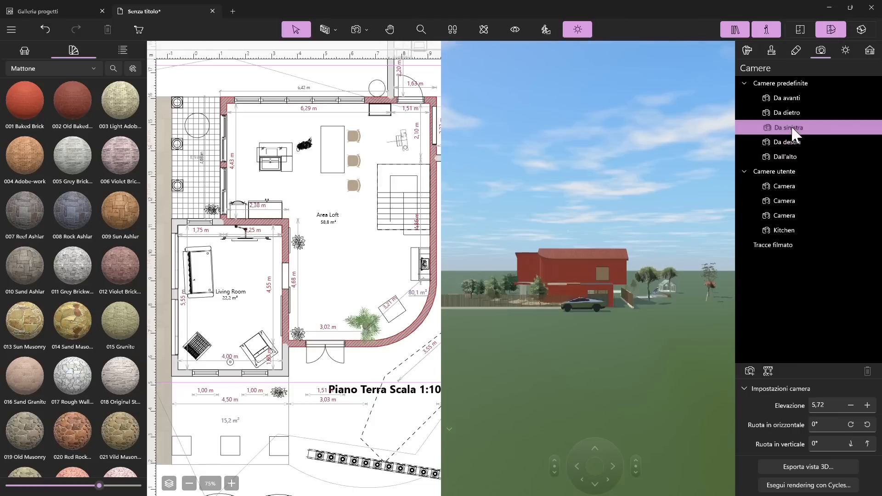
left_click(797, 113)
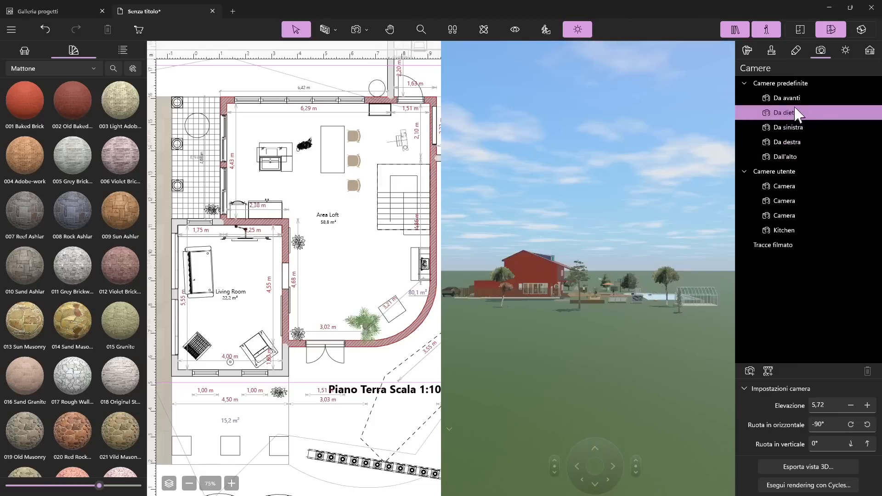
left_click(794, 96)
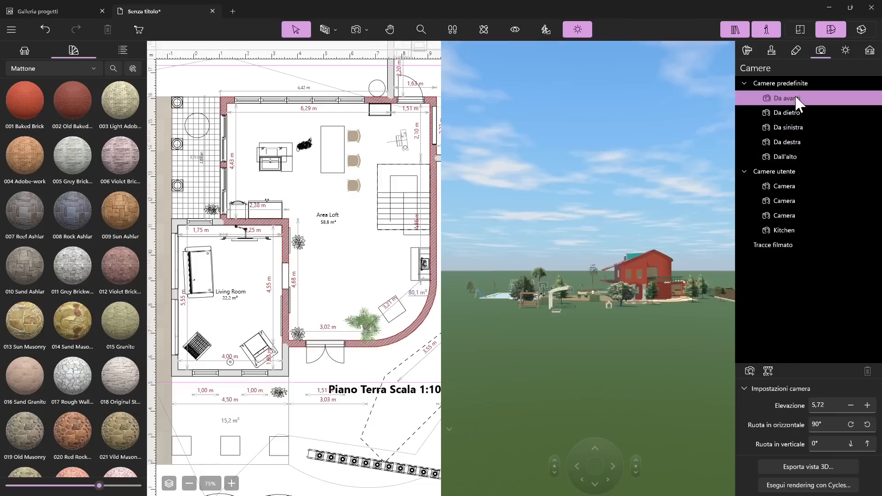
Step: Select the first user camera, locate it on the 2D plan, and shift it slightly across the paved patio
left_click(791, 187)
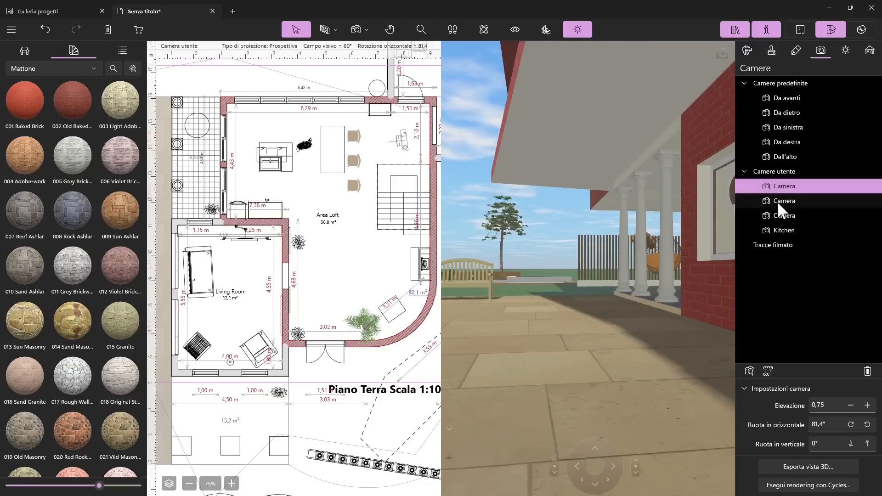
scroll(278, 276, "down", 3)
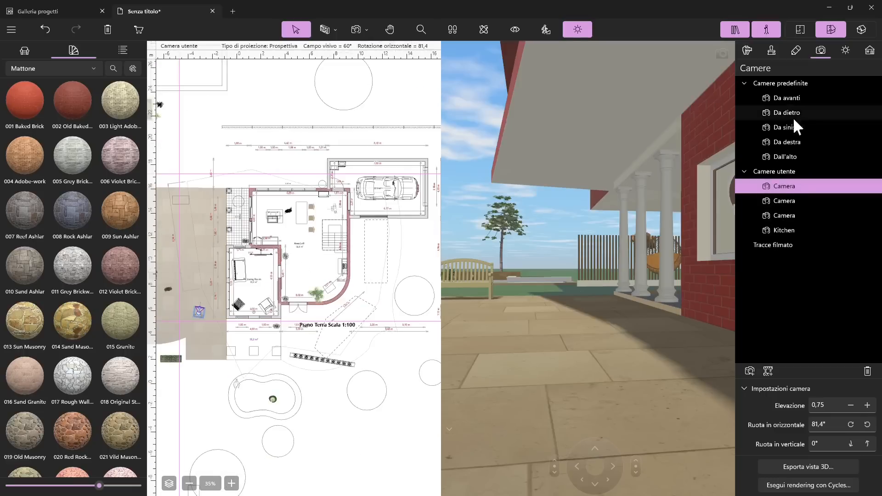
scroll(261, 304, "up", 2)
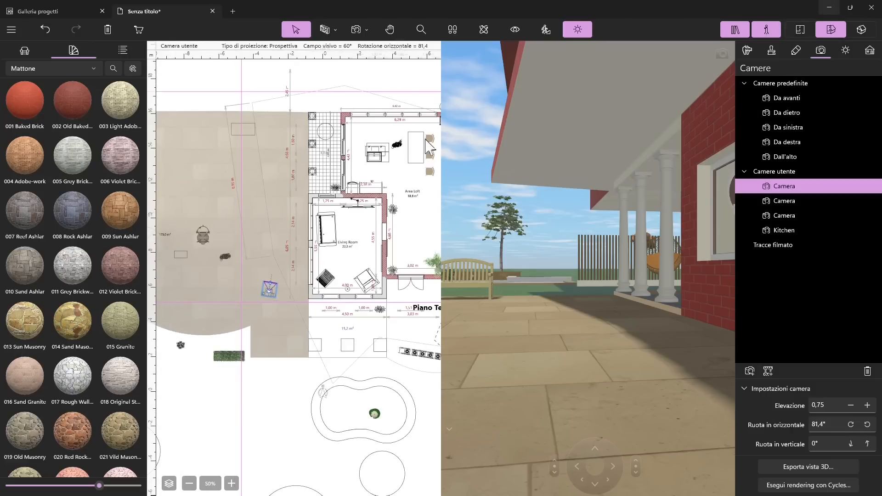
scroll(268, 263, "up", 10)
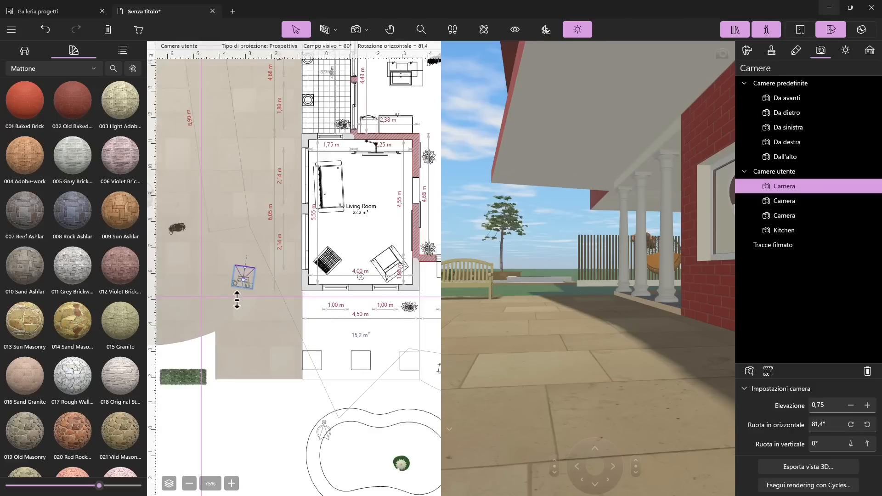
left_click_drag(261, 270, 290, 319)
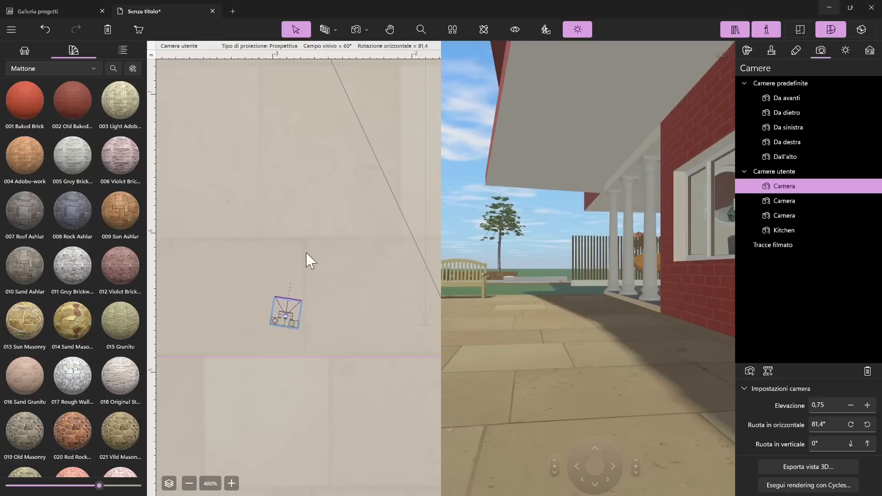
Step: Move the first user camera onto the lawn beyond the curved patio edge and rotate it horizontally to 56,5° to face the house
scroll(309, 257, "down", 6)
scroll(308, 257, "down", 2)
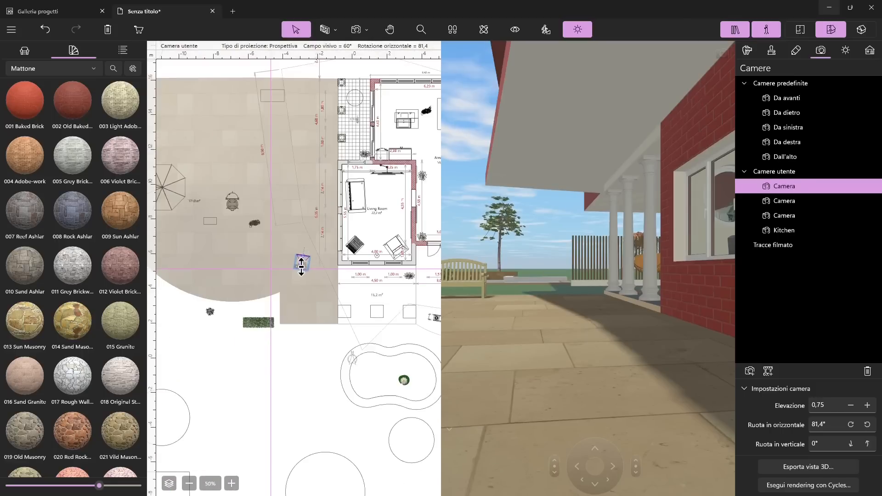
left_click_drag(291, 307, 198, 340)
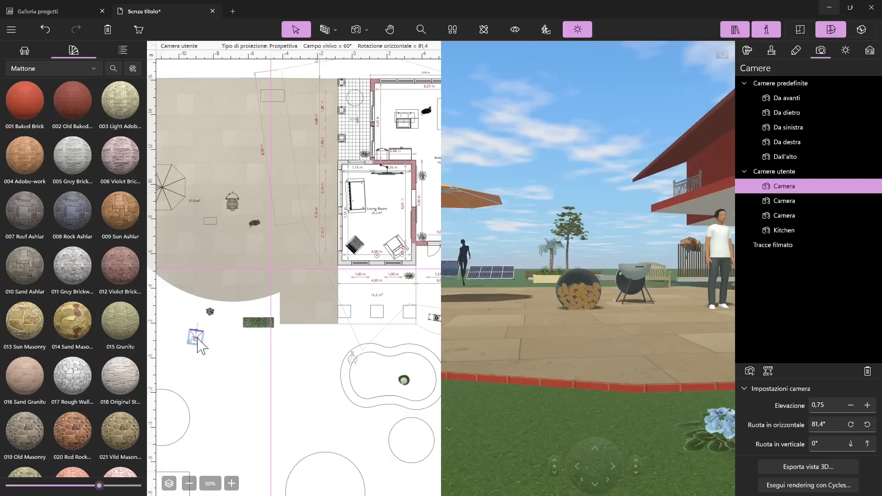
left_click_drag(207, 317, 177, 380)
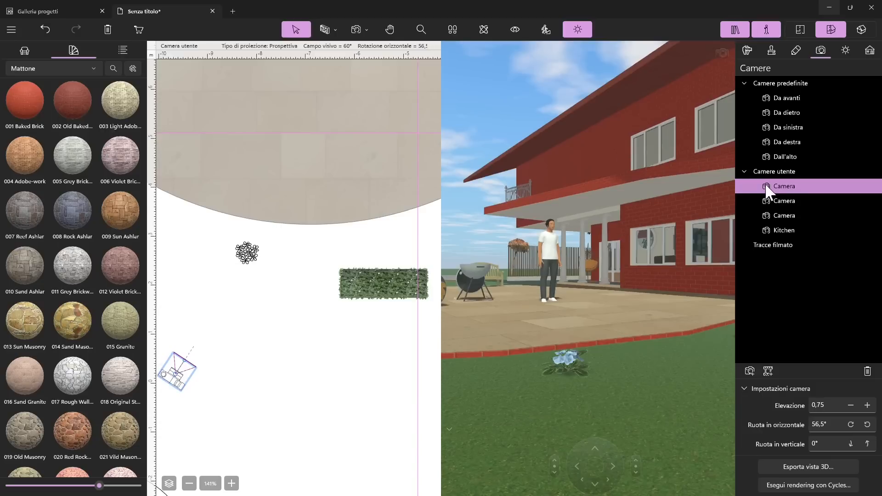
Step: Set the first user camera's elevation to 0,89, vertical rotation to 8° and horizontal rotation to 61,5°
left_click(867, 407)
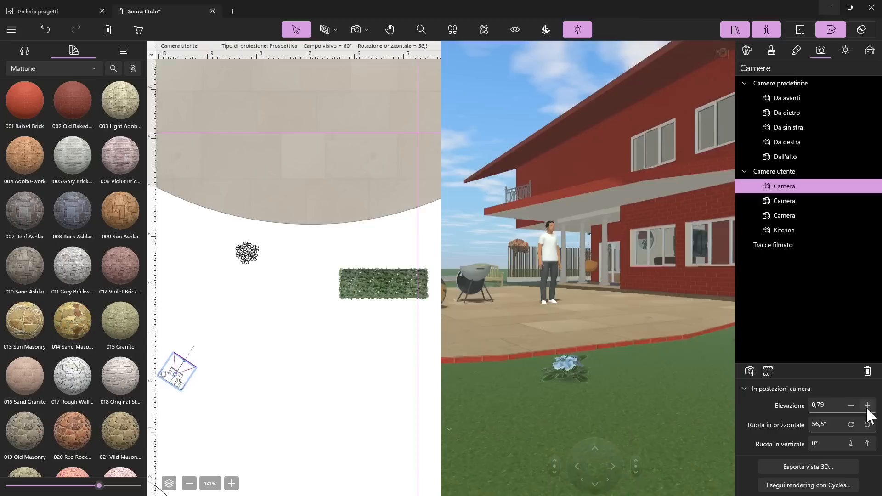
left_click(867, 407)
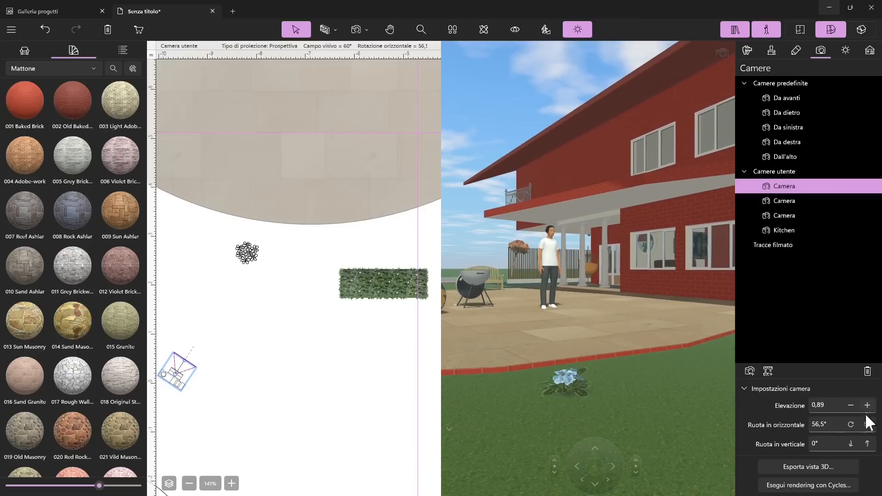
left_click(867, 443)
left_click(868, 444)
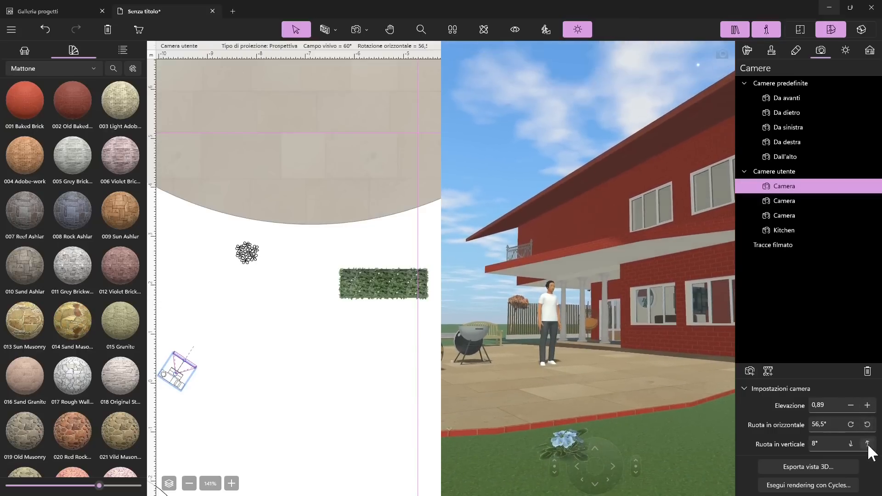
left_click(868, 425)
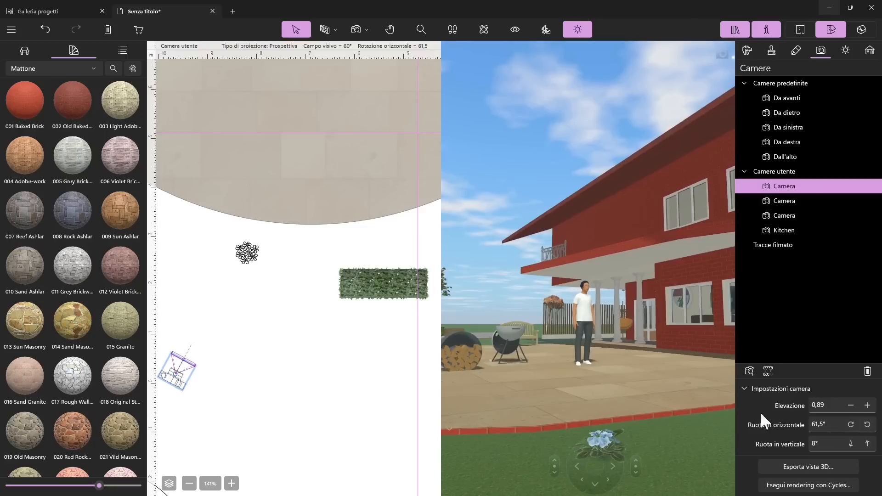
Step: Check the 3D view export options, including the 360° panorama at Grande 1024x1024, and cancel the export
left_click(784, 466)
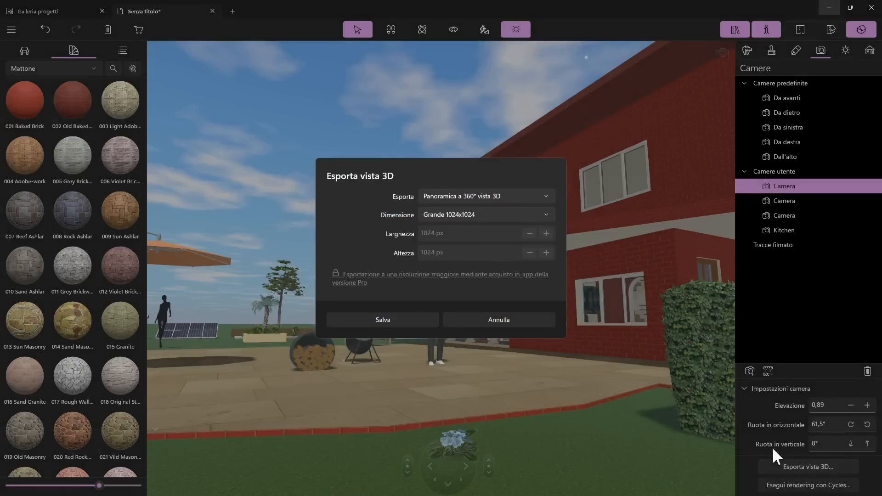
left_click(487, 318)
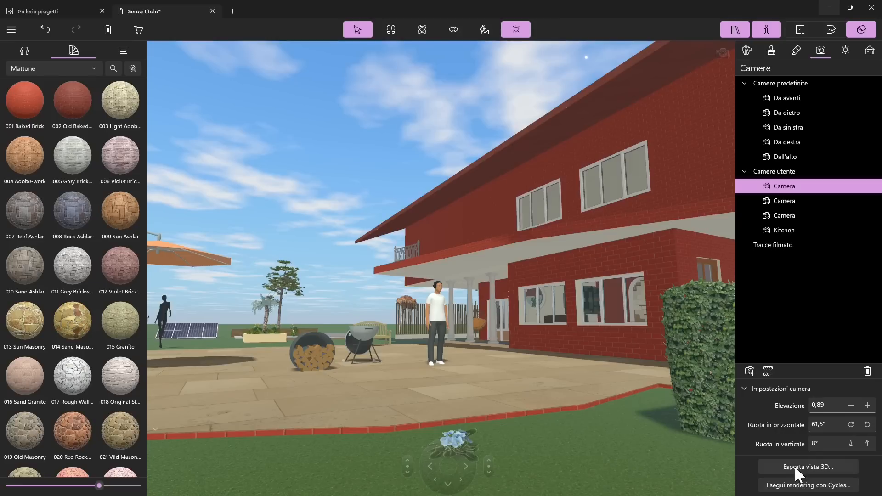
Step: Rename the selected user camera as Garden View
right_click(780, 188)
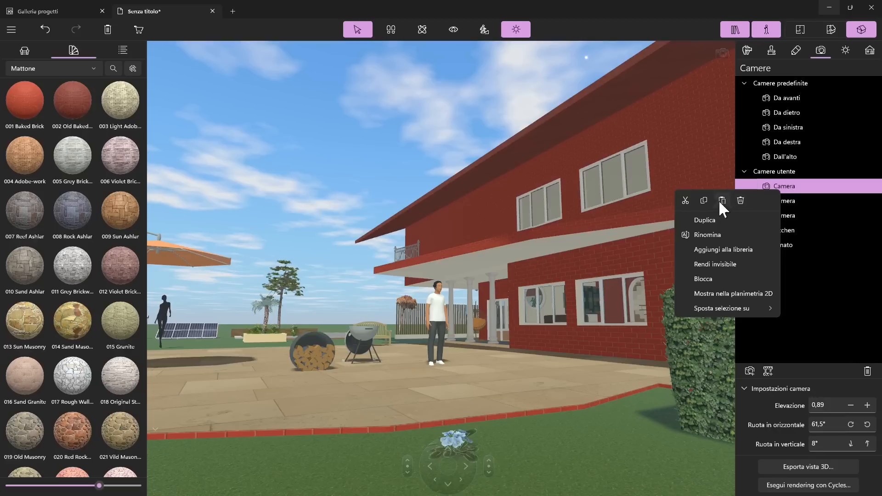
left_click(706, 234)
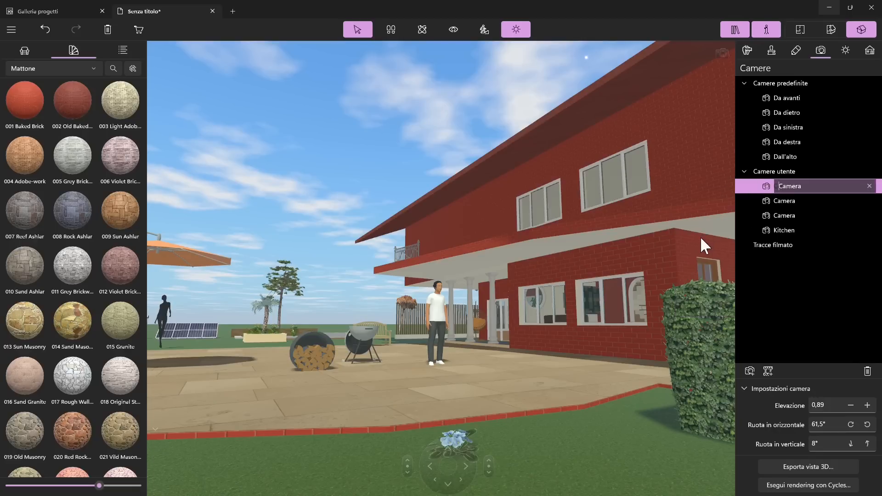
type("Vist")
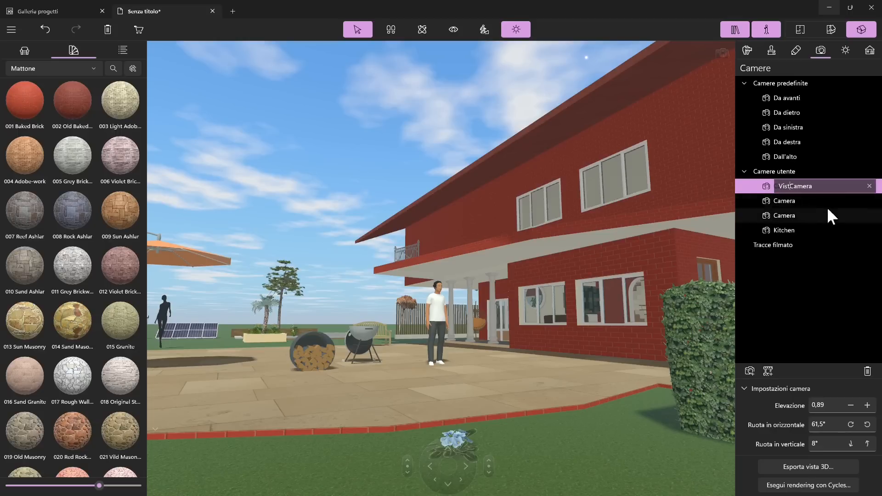
left_click_drag(834, 191, 701, 200)
type("g")
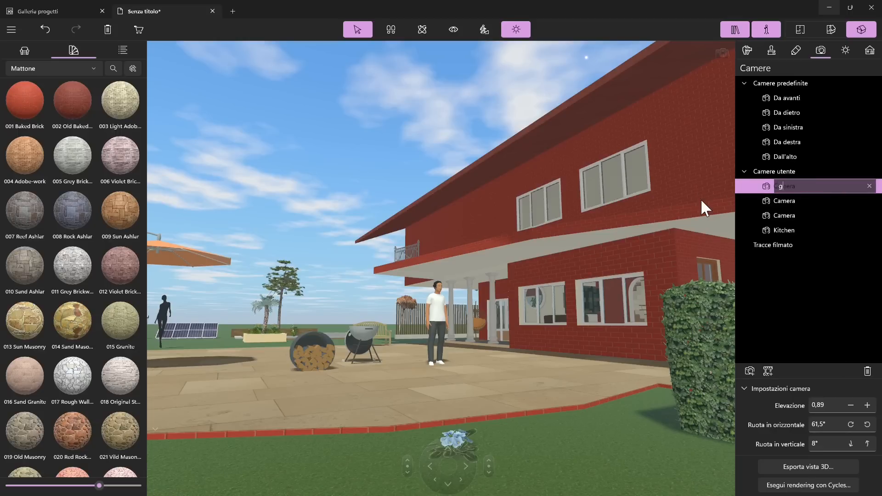
key("BackSpace")
type("Garden View")
key("Return")
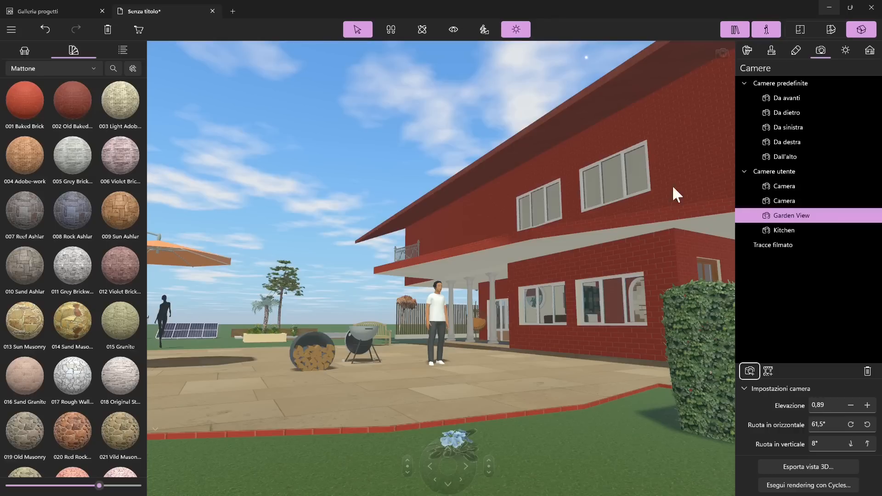
Step: Check the Kitchen and Garden View cameras, and delete the second unnamed user camera
left_click(785, 231)
left_click(789, 217)
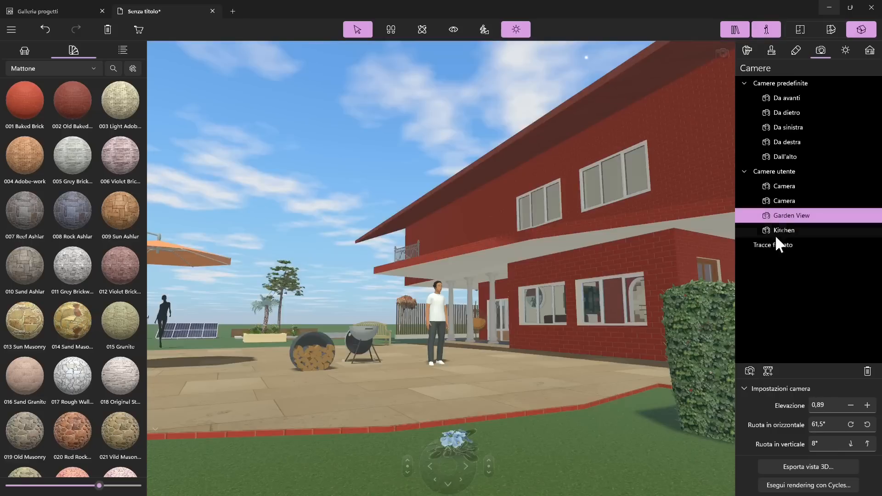
left_click(788, 203)
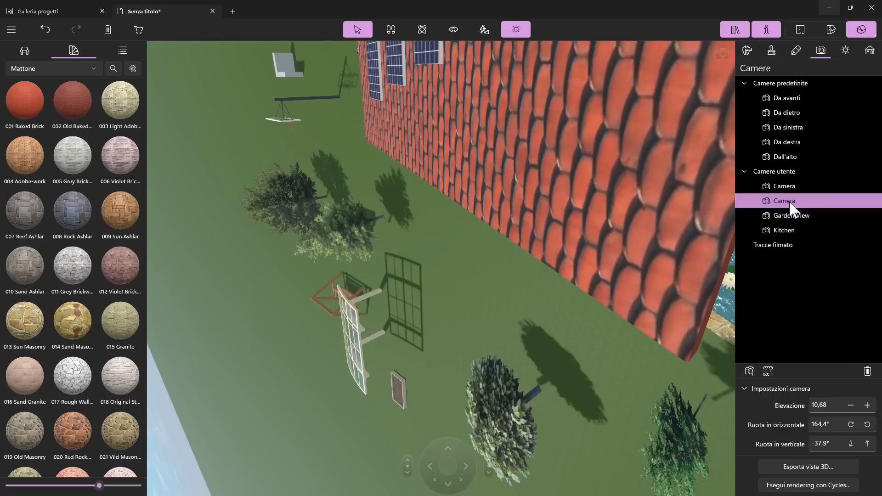
right_click(790, 203)
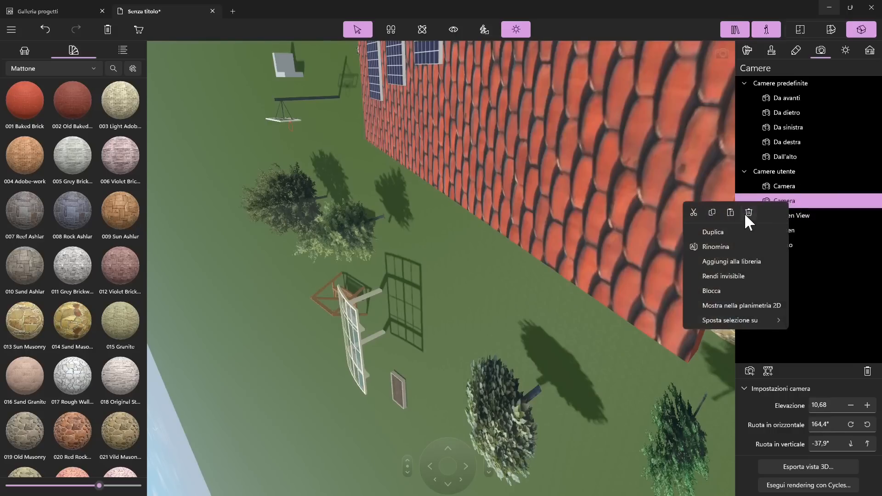
left_click(749, 212)
Step: Locate the remaining unnamed user camera on the 2D plan and delete it
left_click(783, 185)
right_click(784, 186)
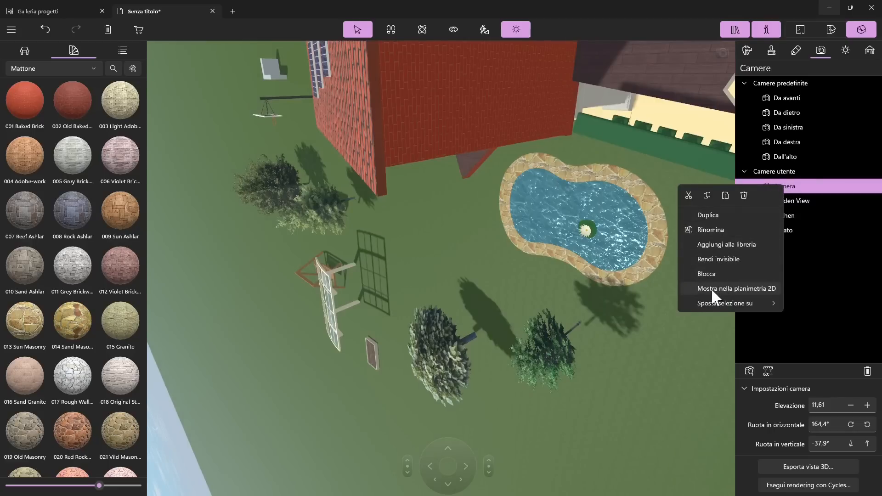
left_click(725, 289)
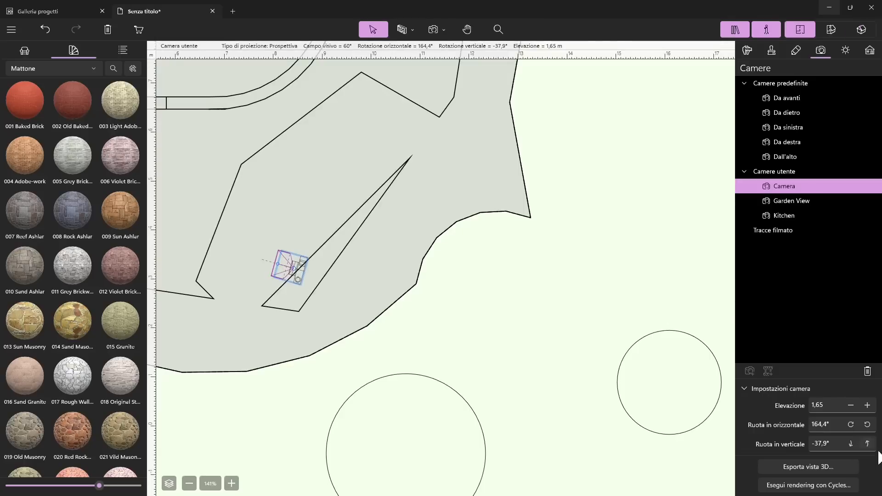
left_click(867, 444)
right_click(785, 191)
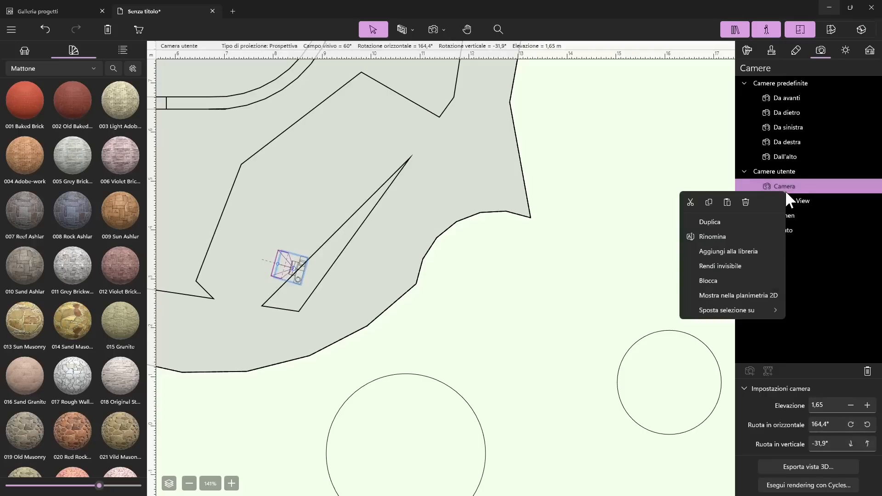
left_click(744, 204)
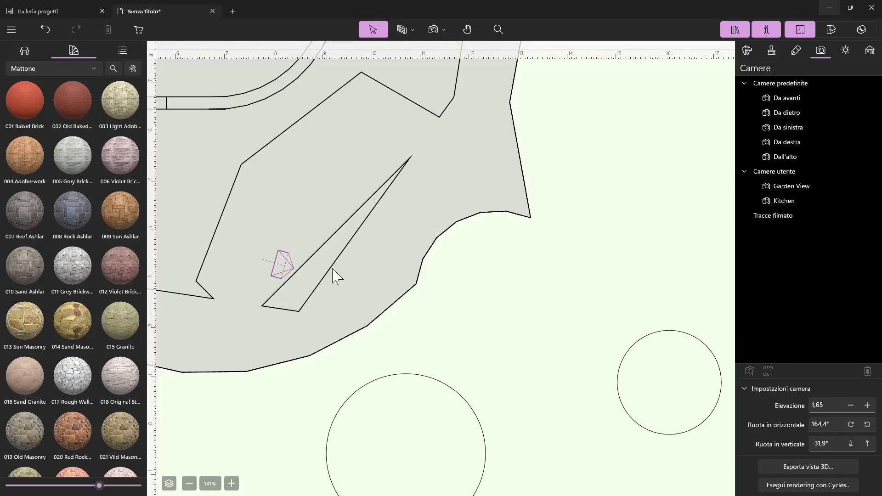
Step: Display the whole-property 2D plan side by side with the 3D view
scroll(474, 322, "down", 10)
scroll(470, 324, "up", 2)
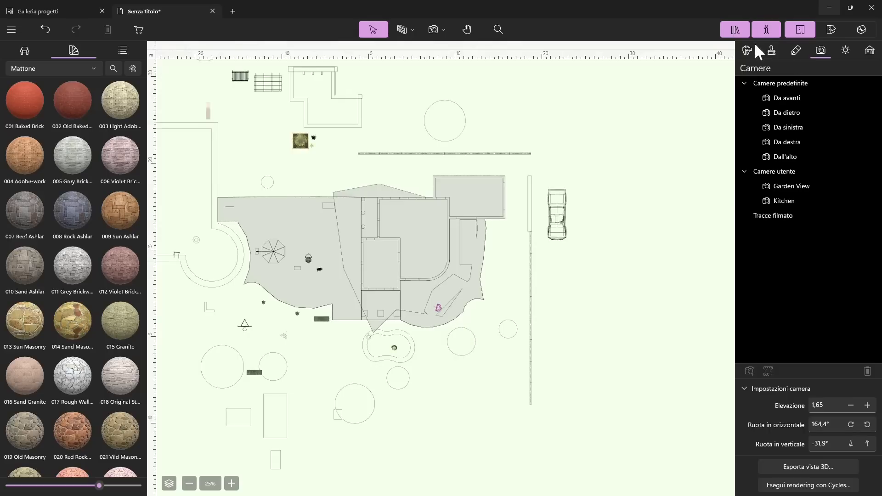
left_click(830, 30)
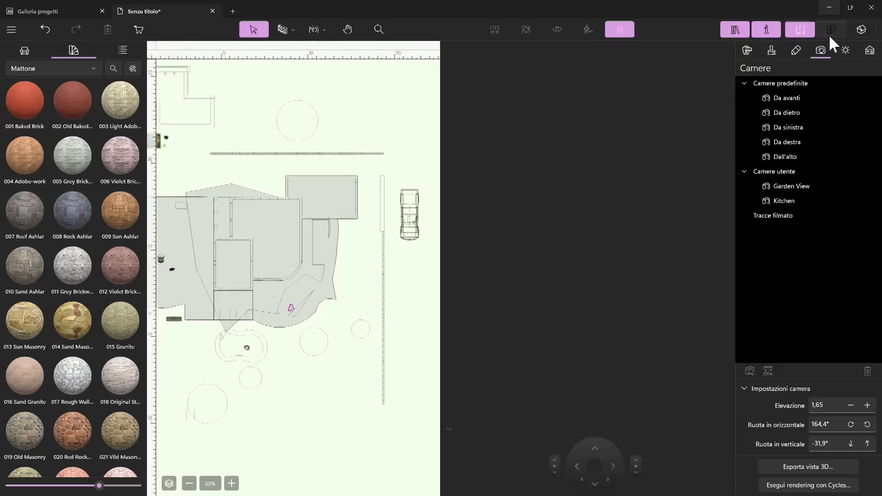
scroll(280, 321, "up", 2)
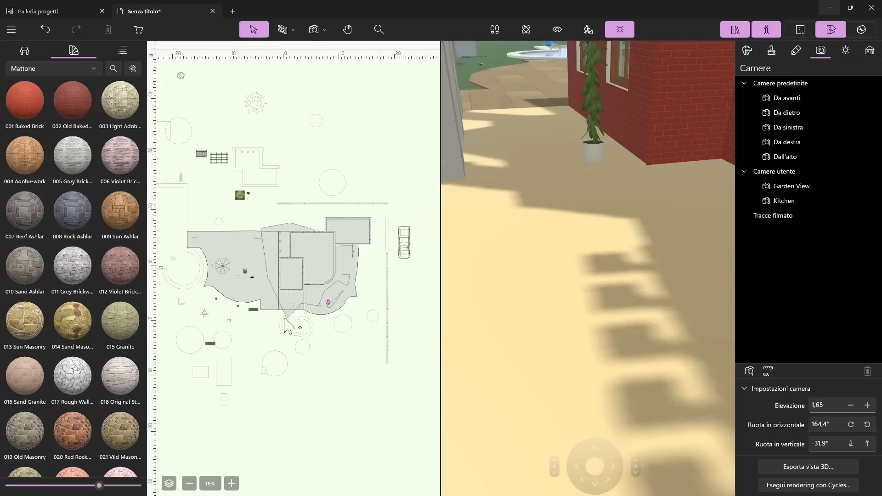
scroll(574, 283, "down", 3)
scroll(573, 284, "up", 2)
scroll(574, 284, "up", 6)
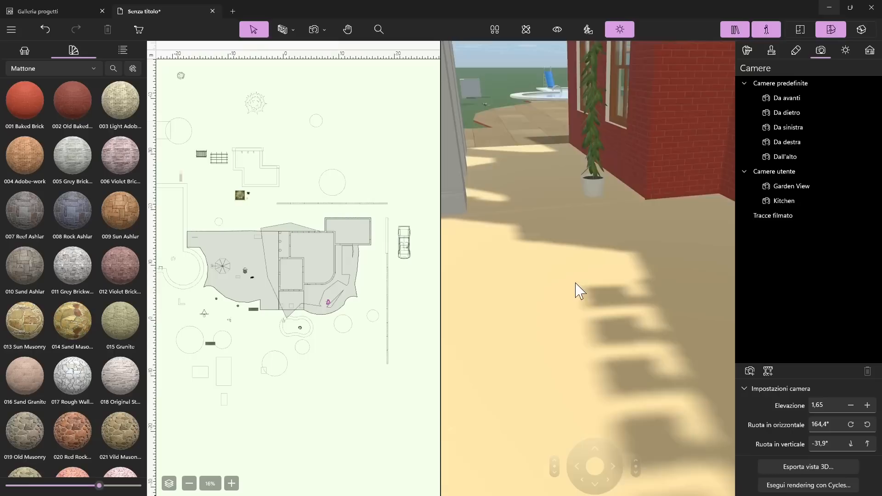
Step: Select the building and make the ground floor (Piano terra) the current storey
left_click(282, 272)
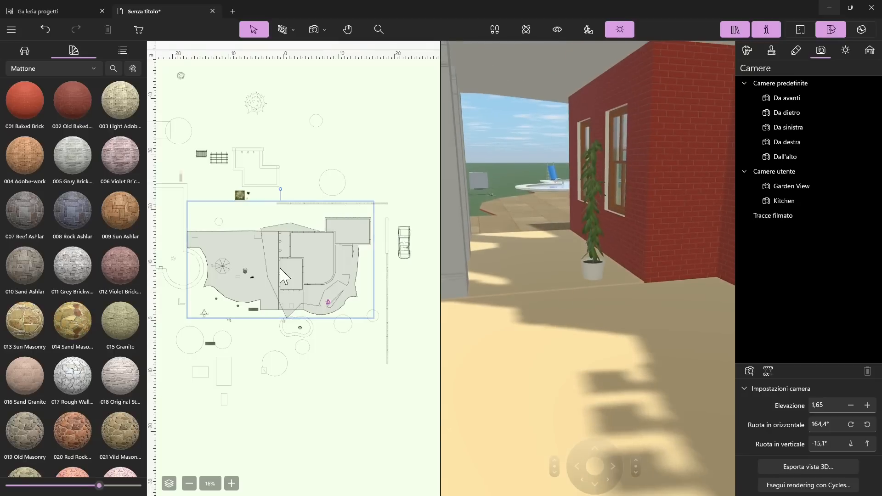
left_click(870, 50)
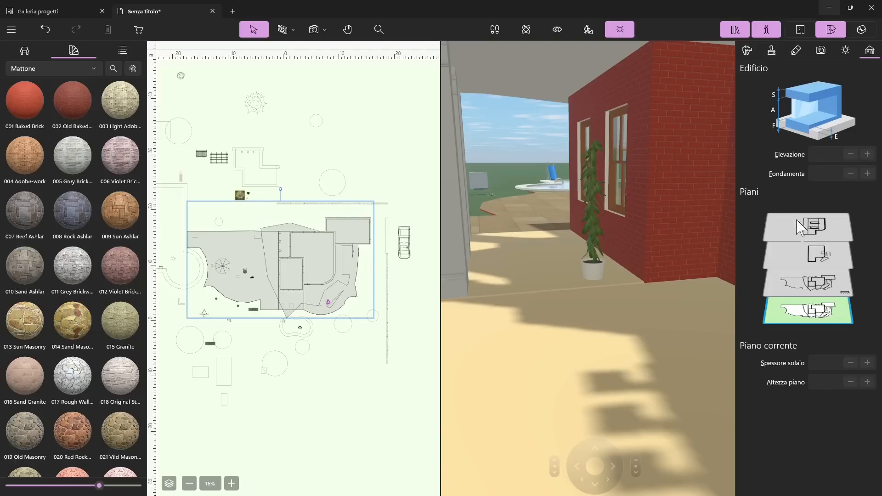
left_click(805, 286)
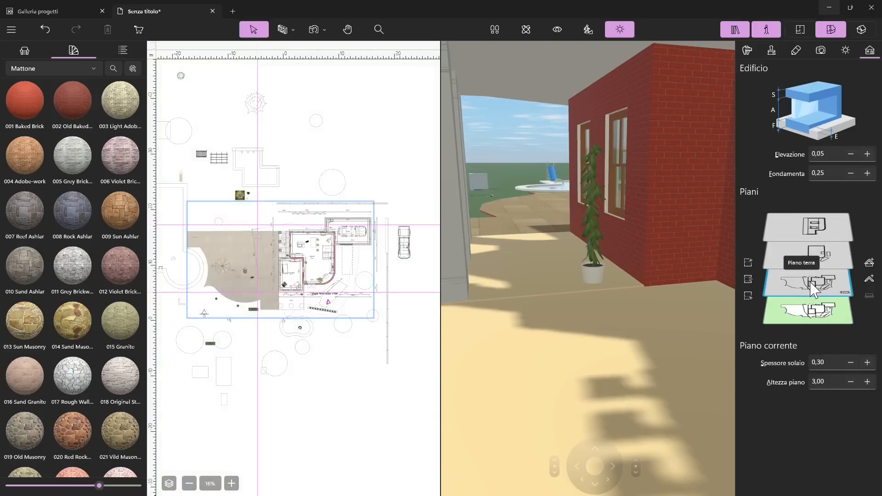
Step: Place a new user camera in the Living Room, beside the lower-left window on the ground-floor plan
scroll(256, 315, "up", 4)
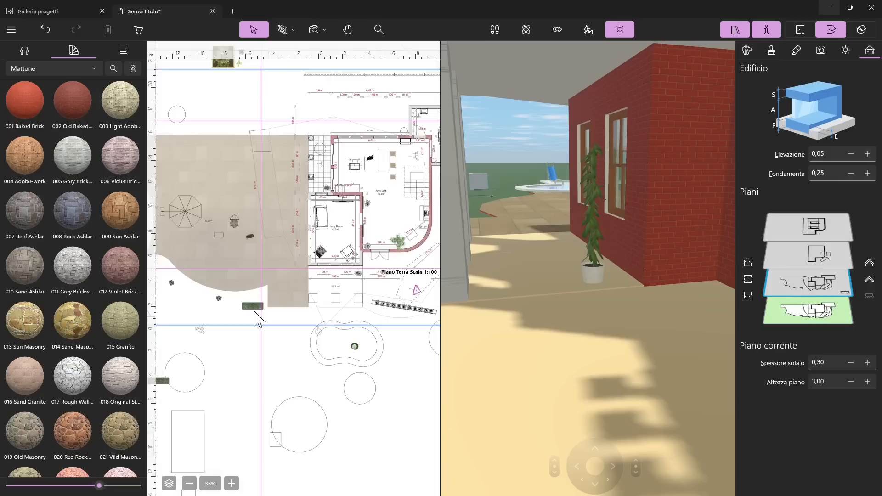
scroll(322, 253, "up", 3)
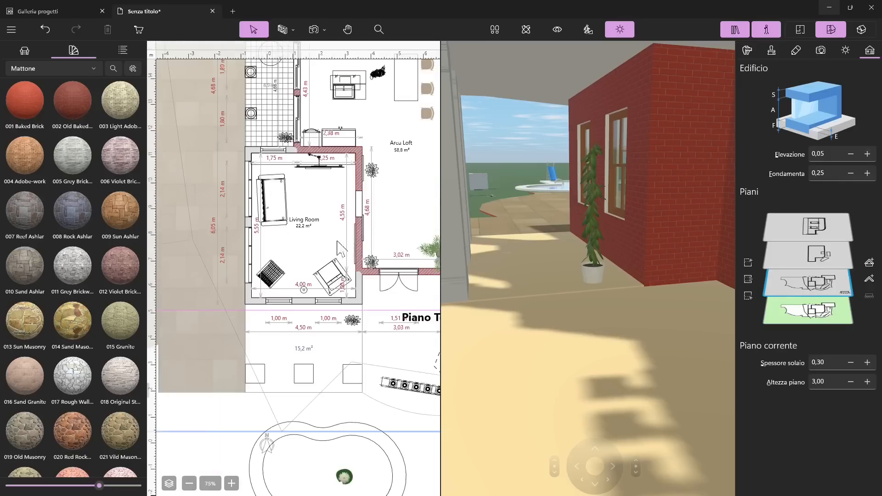
scroll(296, 207, "up", 2)
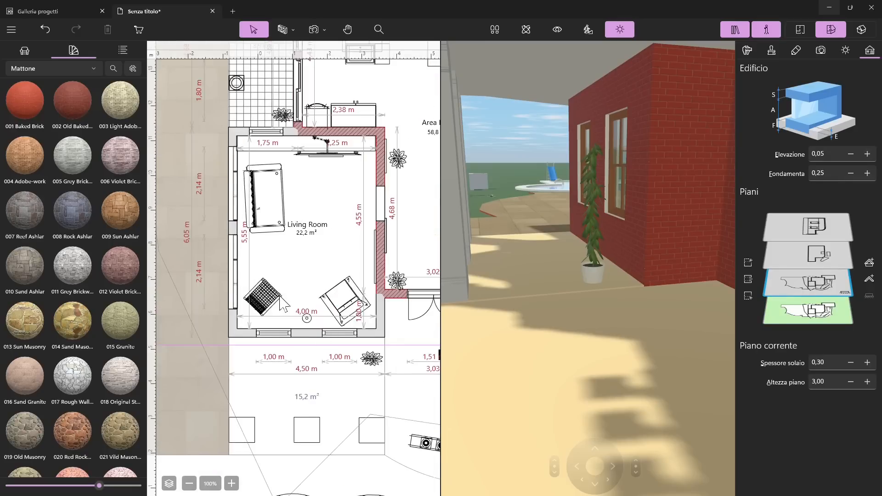
scroll(278, 296, "up", 1)
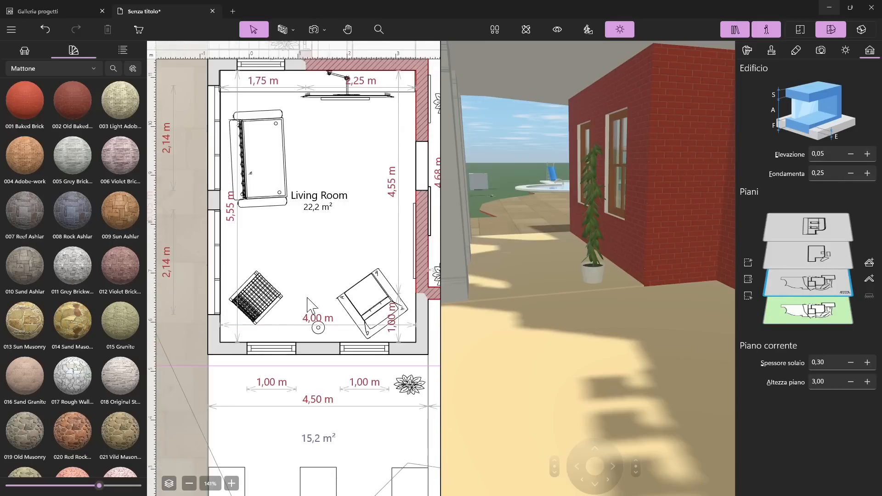
scroll(308, 305, "down", 1)
scroll(335, 297, "up", 1)
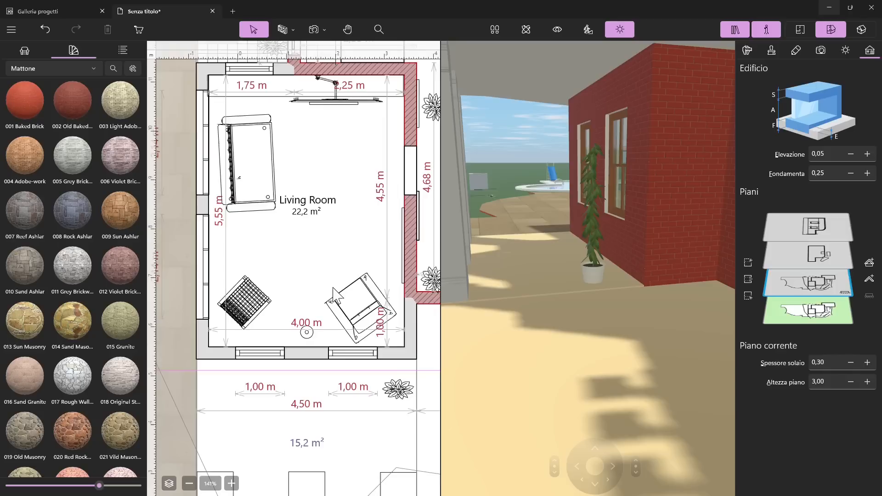
left_click(324, 30)
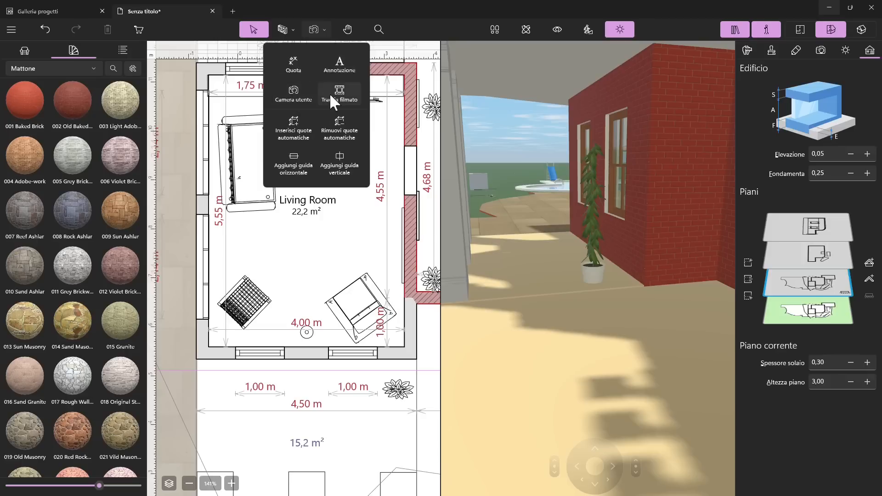
left_click(294, 99)
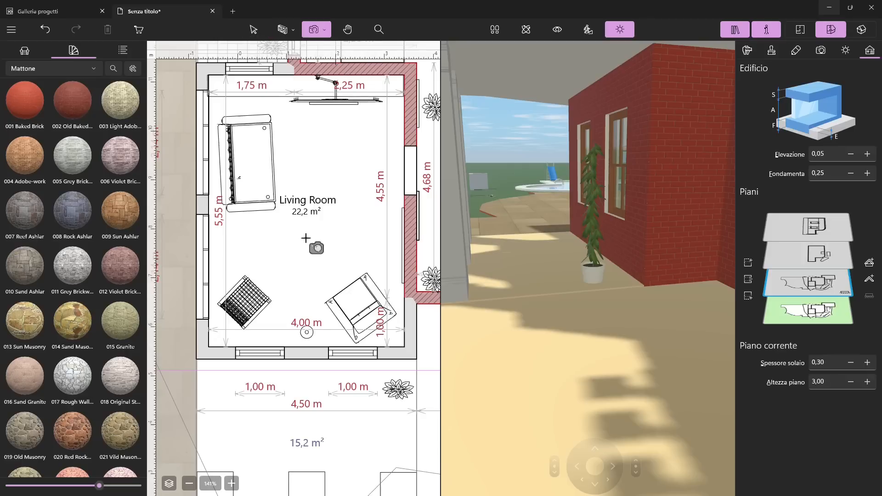
left_click(275, 338)
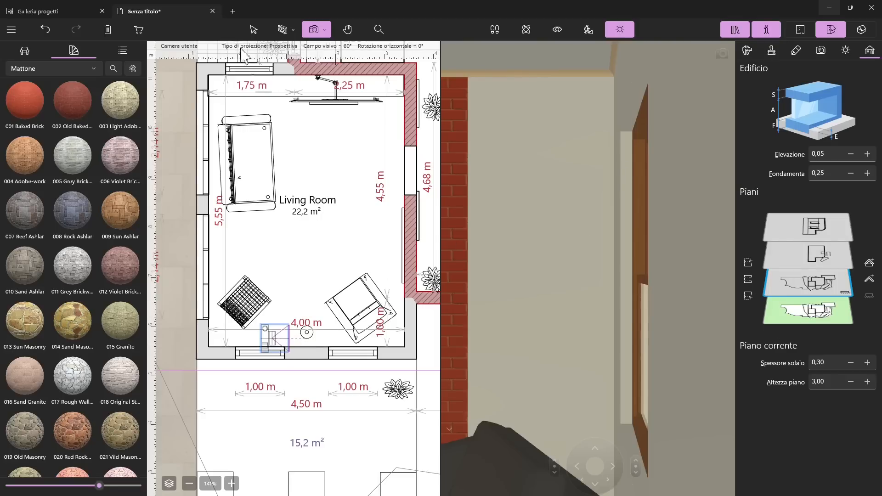
left_click(253, 29)
Step: Rotate the new Living Room camera horizontally to about 62,4° toward the TV wall and archway, and display its camera settings
mouse_move(289, 332)
left_mouse_down()
mouse_move(282, 310)
mouse_move(280, 323)
left_mouse_up()
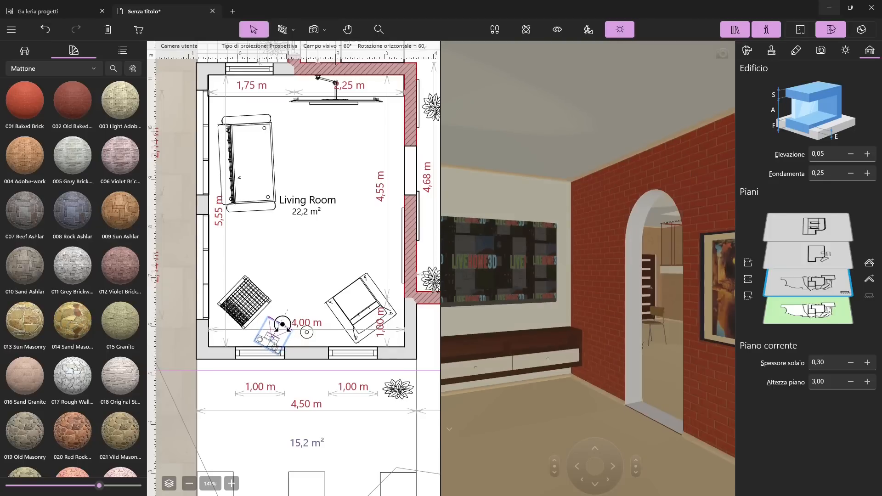
left_click_drag(283, 324, 271, 350)
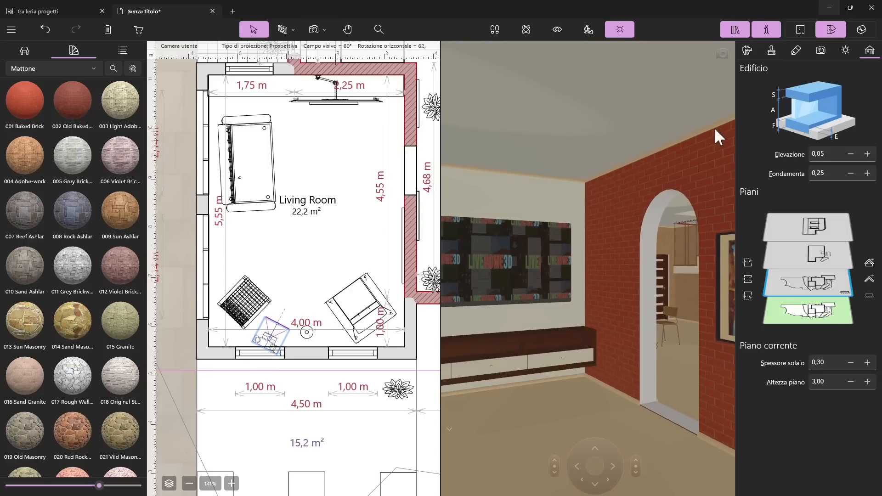
left_click(747, 48)
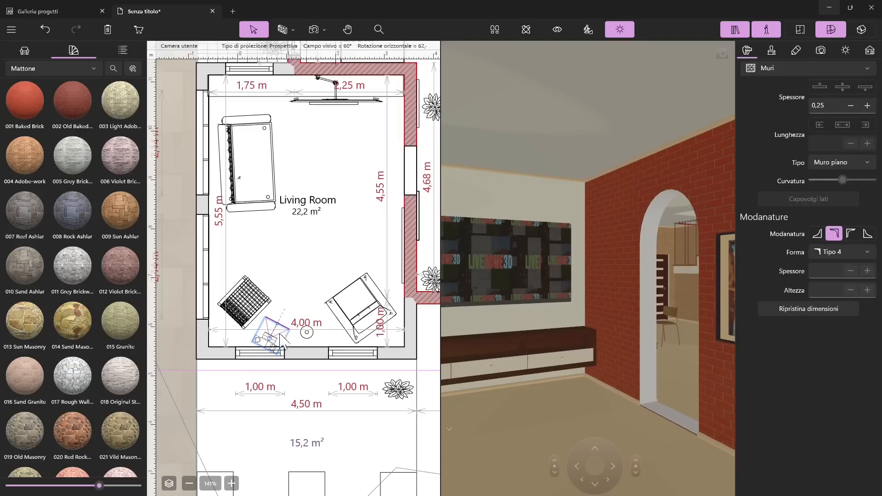
left_click(773, 48)
left_click(794, 49)
left_click(821, 50)
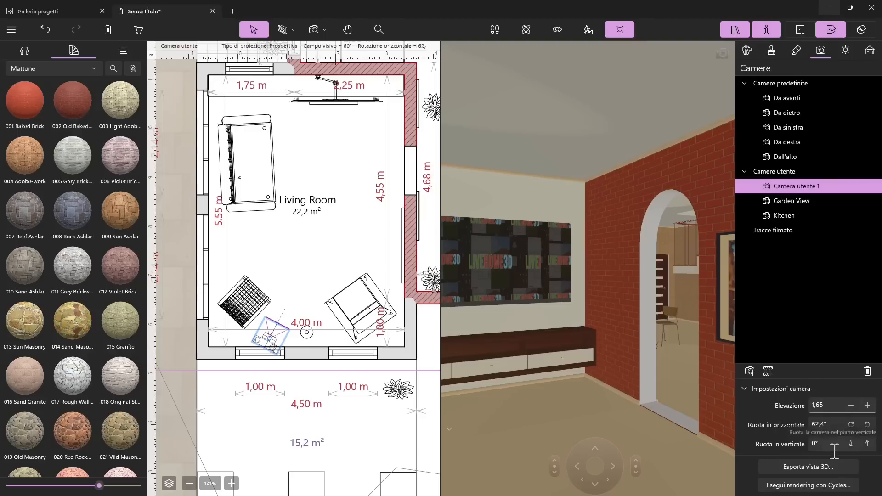
Step: Rename the new user camera as Living, and switch the 3D view to the Kitchen camera
right_click(782, 186)
left_click(712, 233)
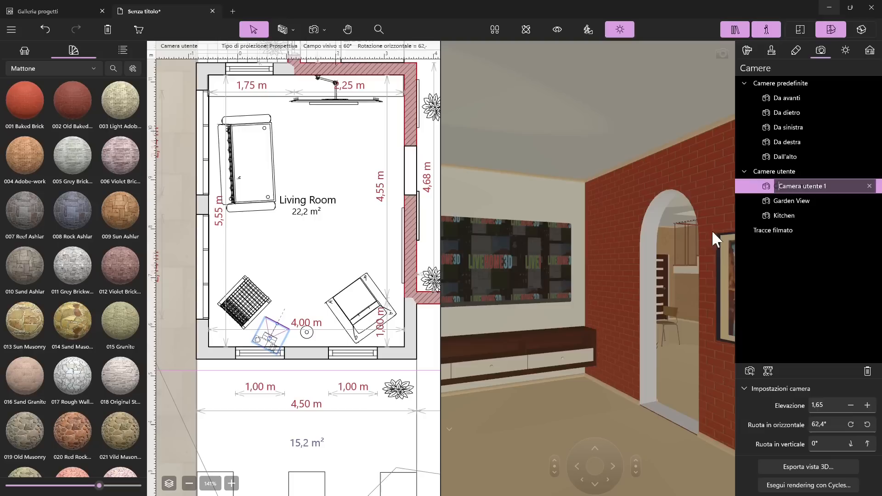
left_click_drag(830, 186, 767, 186)
type("C")
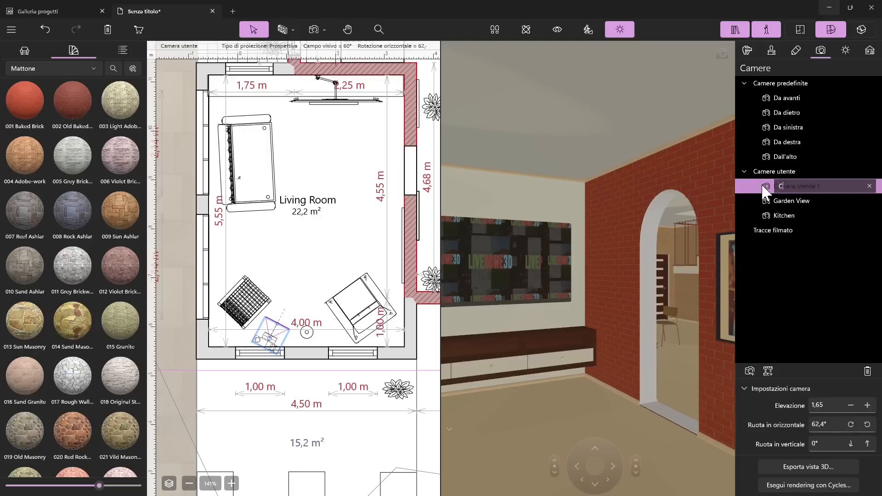
type("iving")
key("Return")
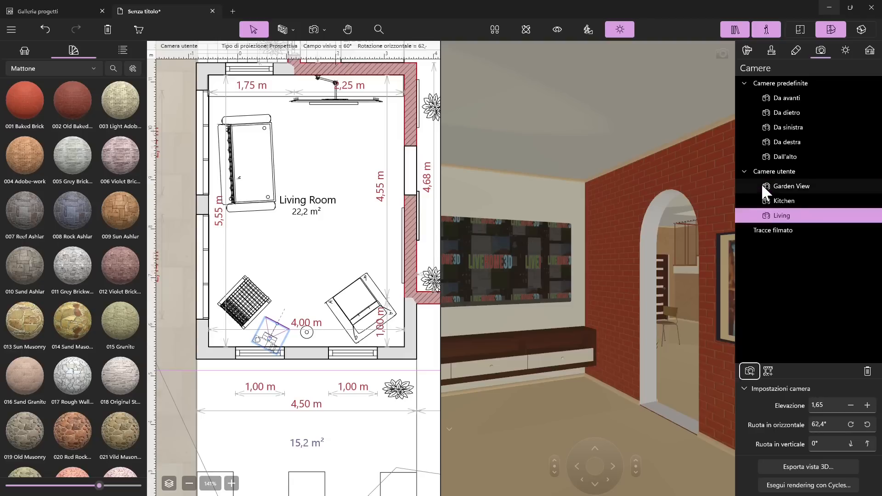
left_click(768, 201)
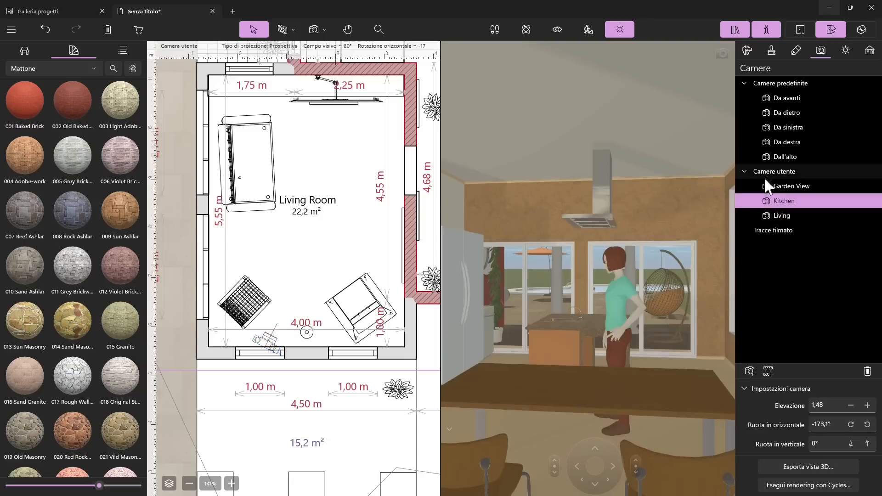
Step: Activate the Living camera and set up its 3D view export as Vista 3D at Normale 1024x768
left_click(767, 187)
left_click(770, 214)
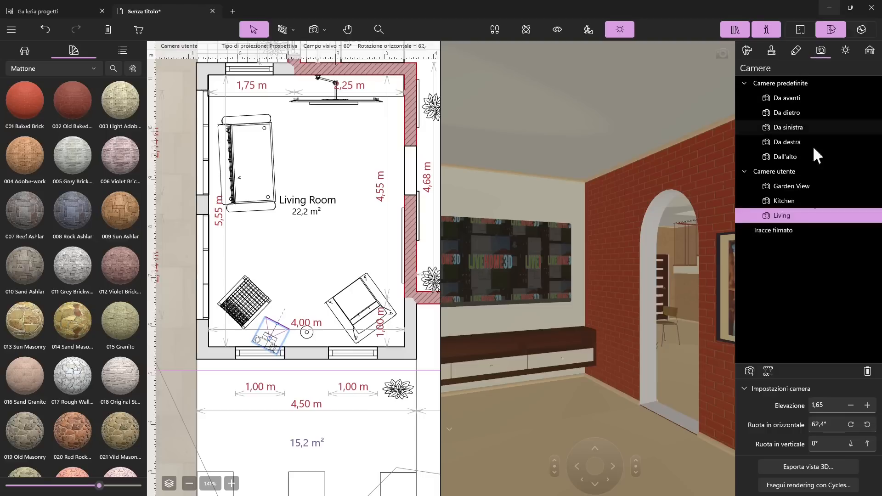
left_click(807, 468)
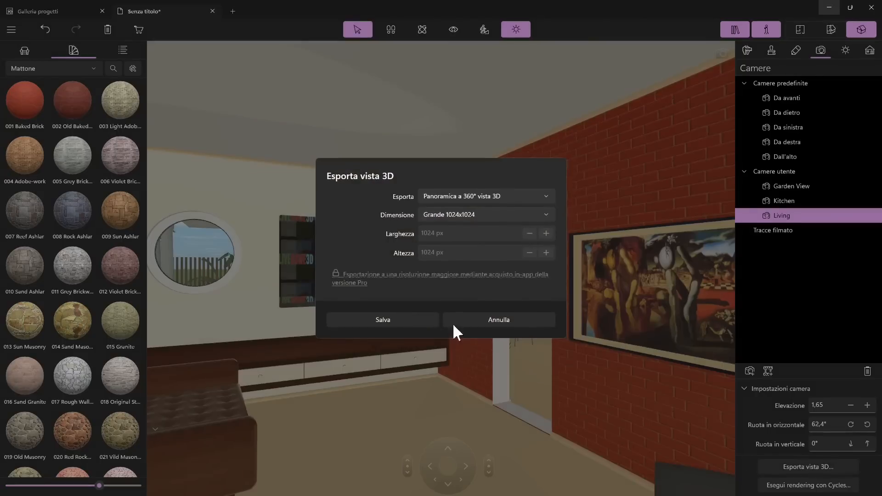
left_click(440, 198)
left_click(445, 180)
left_click(440, 218)
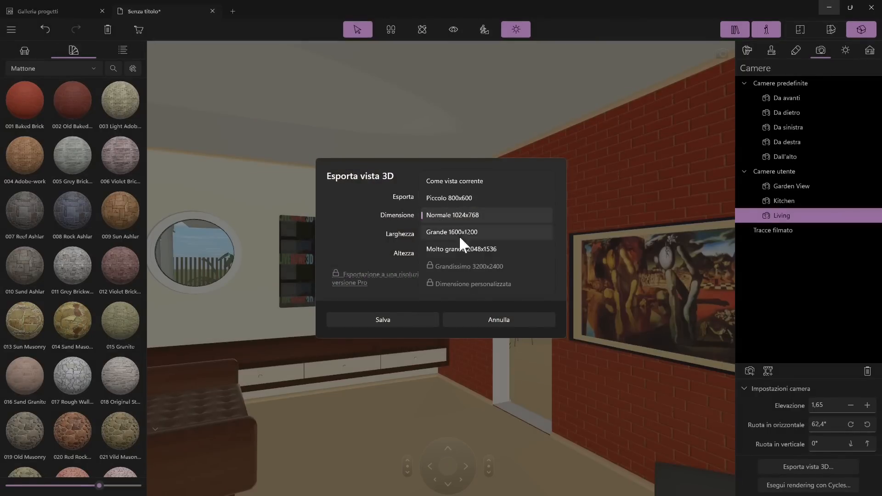
left_click(453, 216)
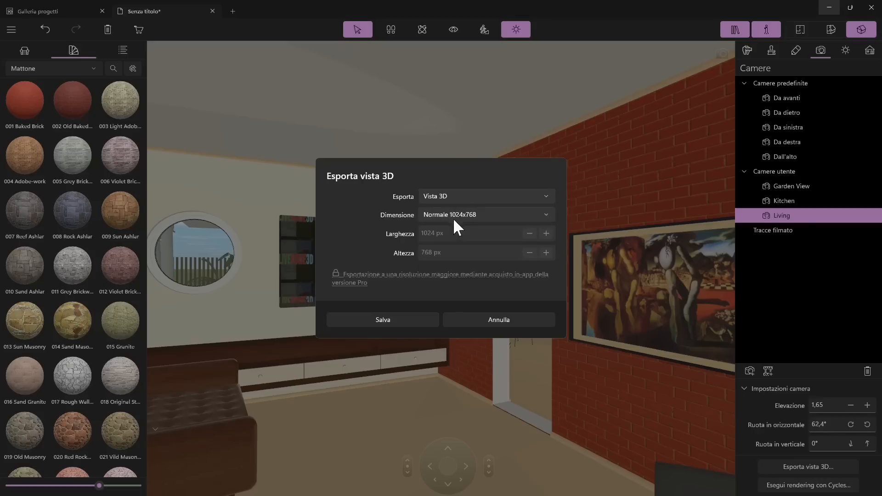
Step: Switch the export type to Panoramica a 360° vista 3D and back to Vista 3D
left_click(459, 202)
left_click(460, 217)
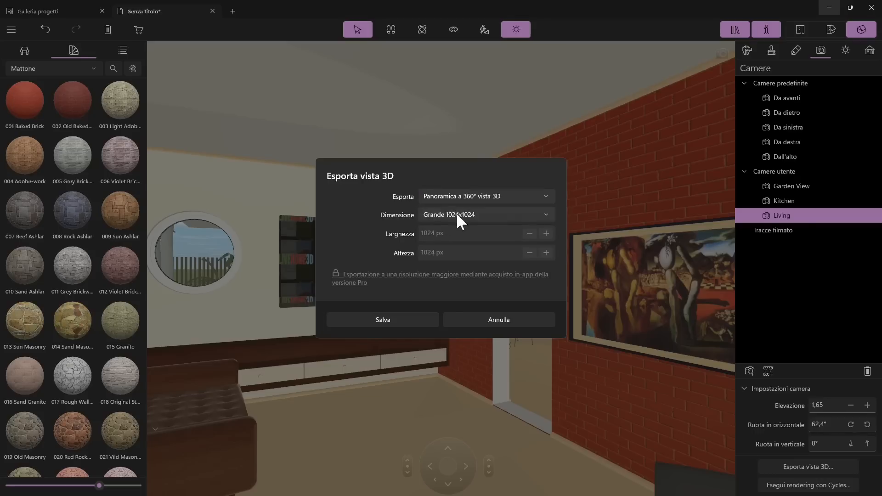
left_click(495, 192)
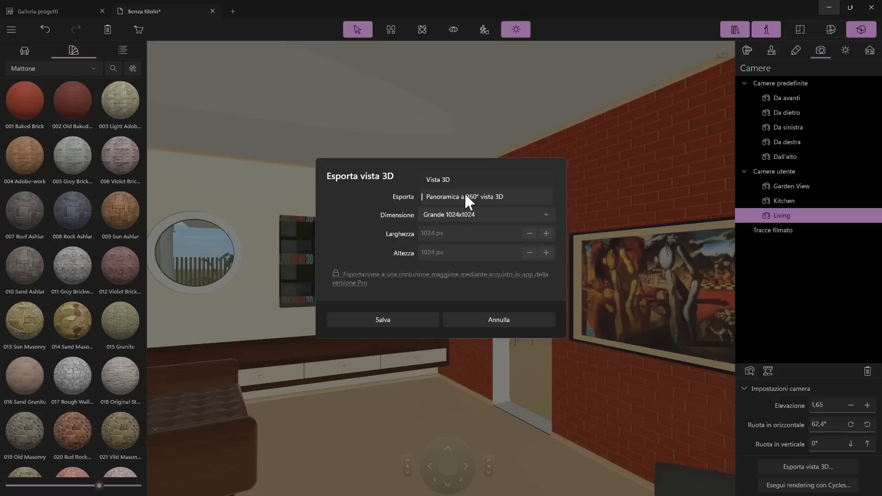
left_click(452, 178)
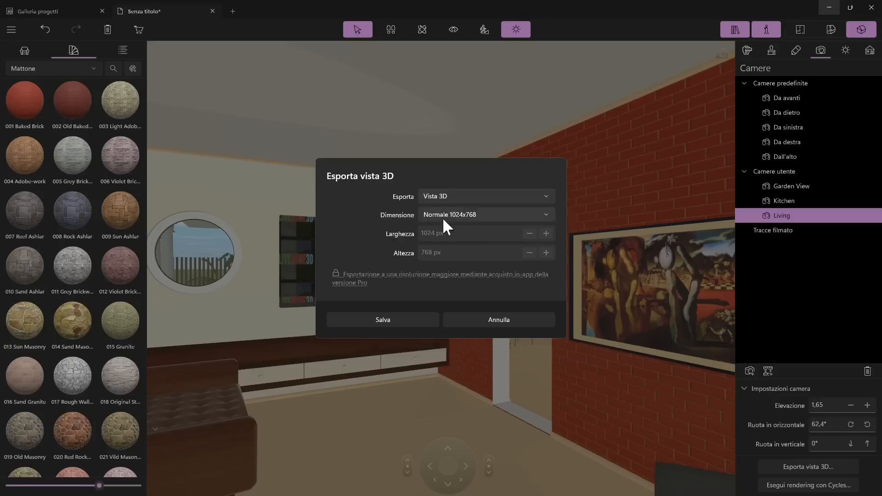
Step: Save the exported 3D view as a PNG file named Test Standard View 3d
left_click(402, 316)
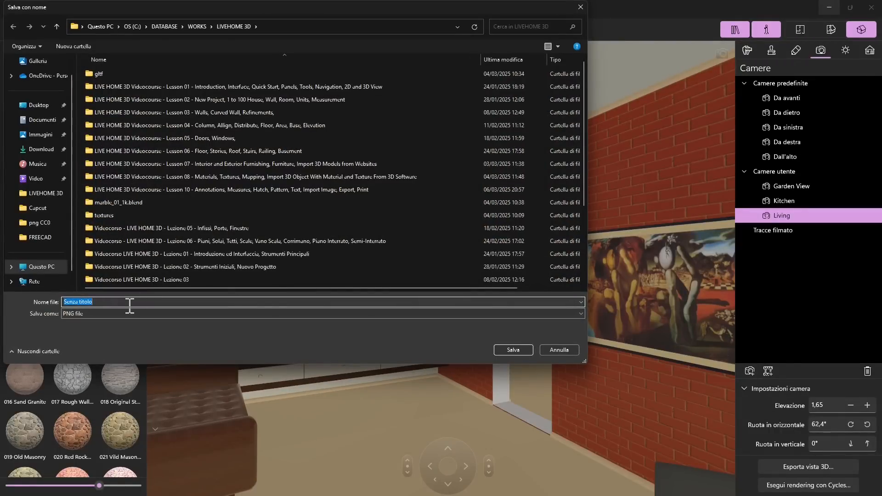
type("Test")
type("Stu")
key("Return")
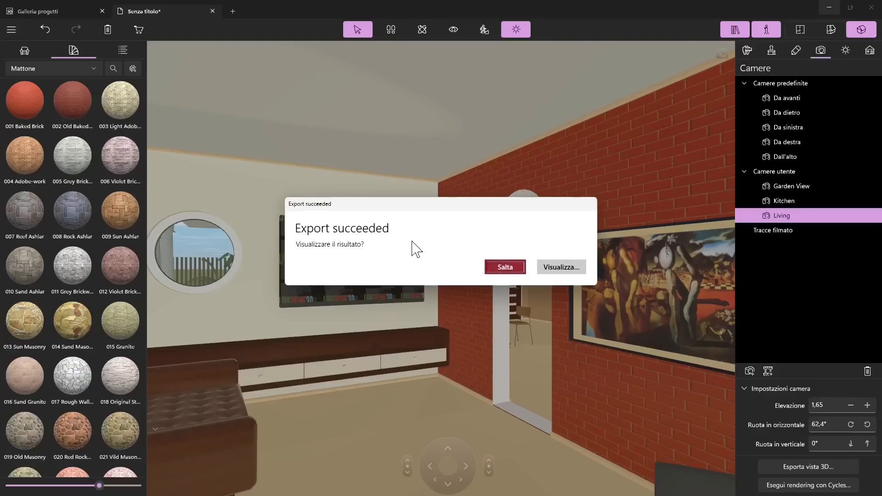
Step: Open the exported image in the photo viewer, enlarge and reposition its window, and look over the additional image options
left_click(558, 269)
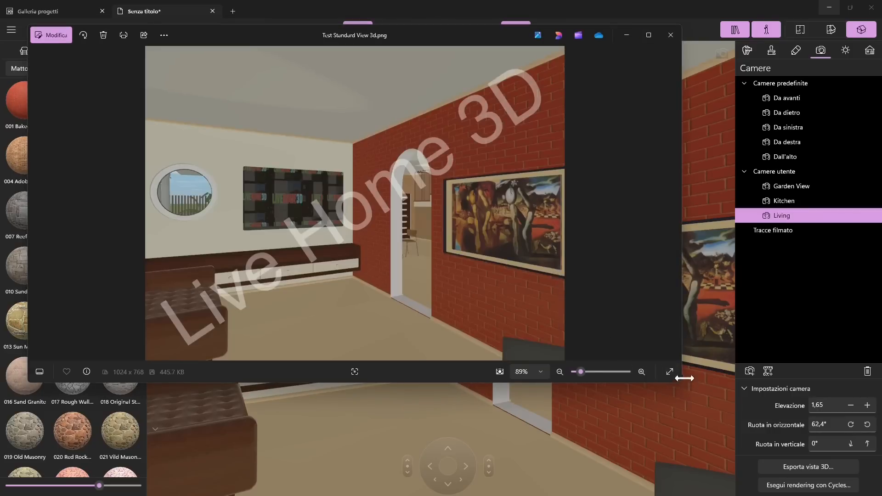
left_click_drag(682, 383, 722, 430)
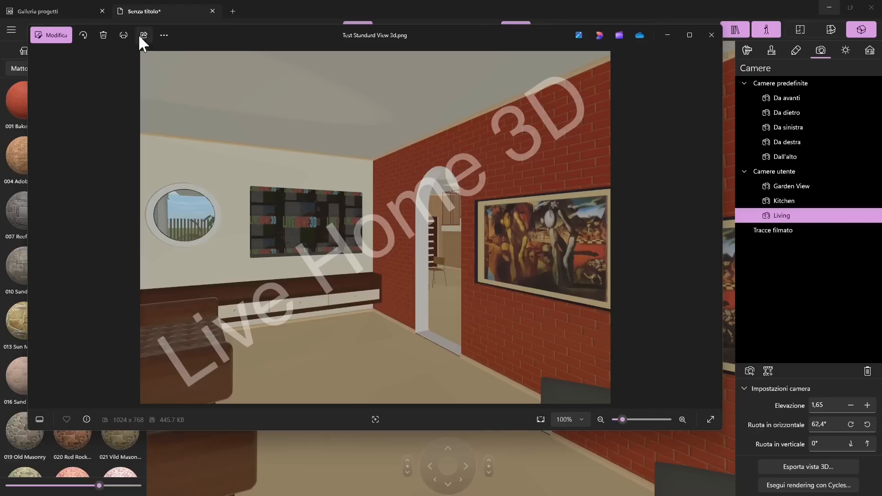
left_click_drag(180, 41, 229, 64)
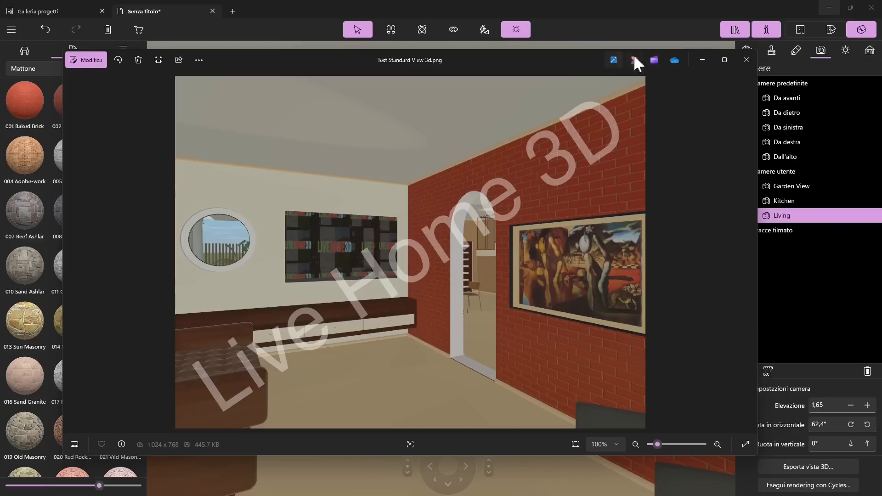
left_click(200, 60)
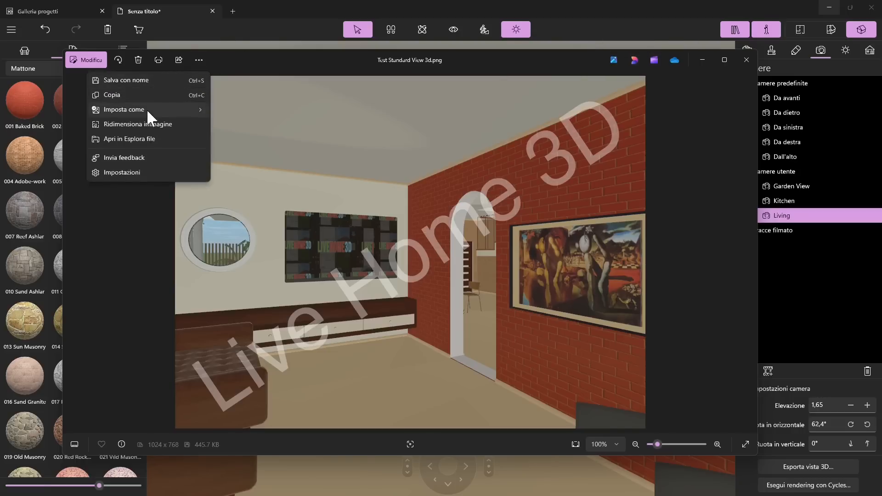
mouse_move(137, 110)
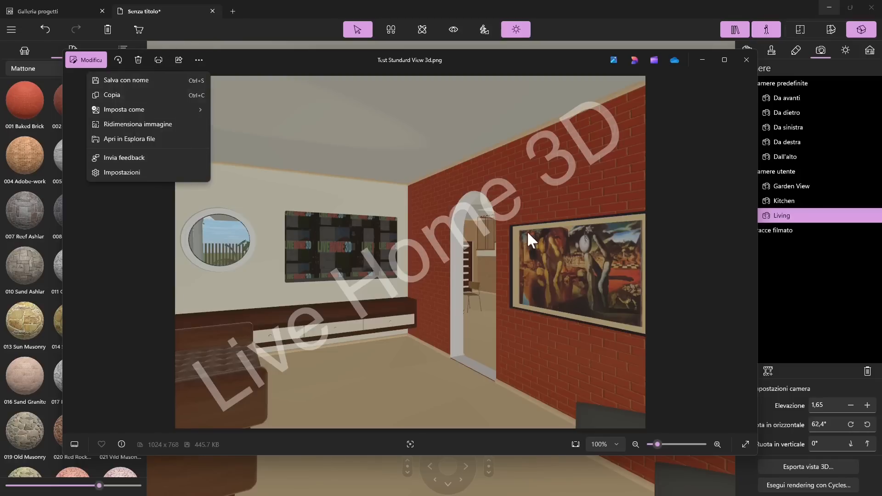
left_click(411, 191)
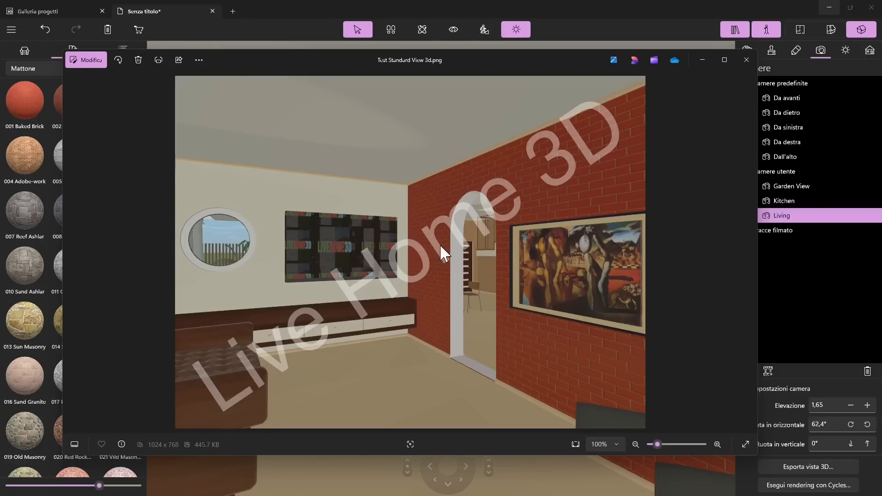
Step: Edit the exported image's light: exposure -28, contrast 25, highlights 55, shadows -36 and vignette 85
left_click(74, 60)
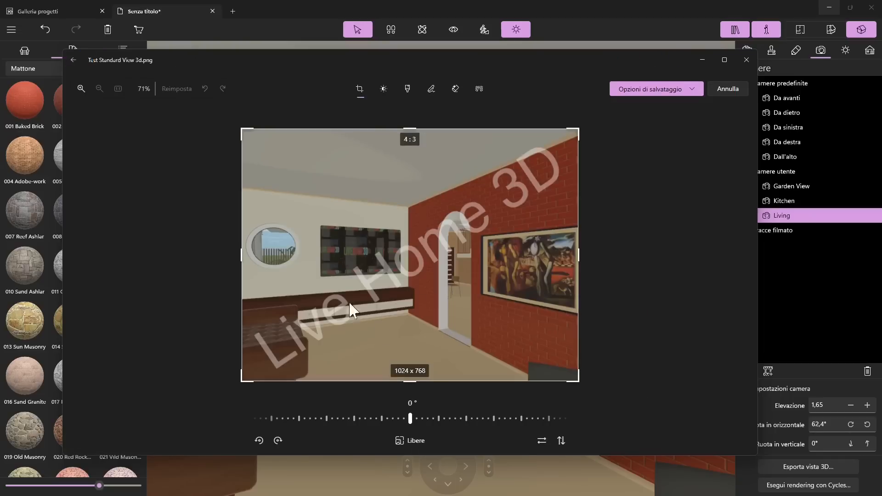
left_click(383, 89)
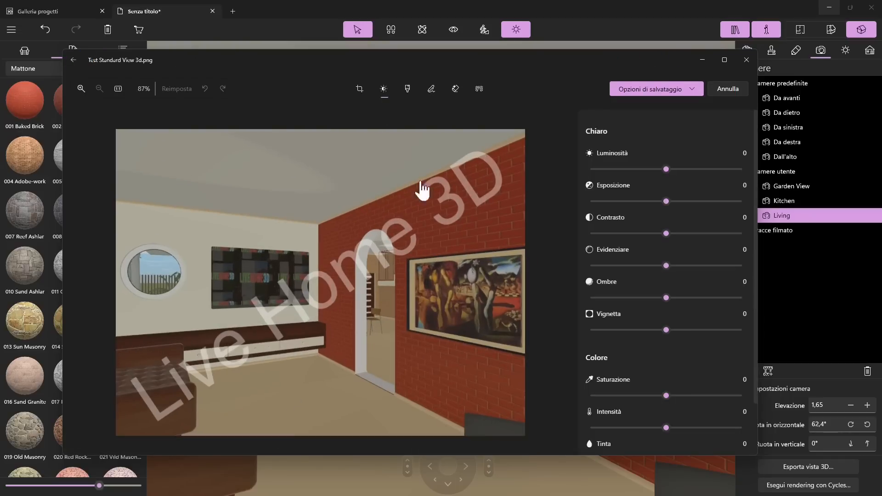
mouse_move(666, 169)
left_mouse_down()
mouse_move(679, 167)
mouse_move(634, 170)
mouse_move(667, 169)
left_mouse_up()
left_click_drag(666, 203, 643, 202)
left_click_drag(690, 231, 710, 267)
left_click_drag(664, 299, 624, 311)
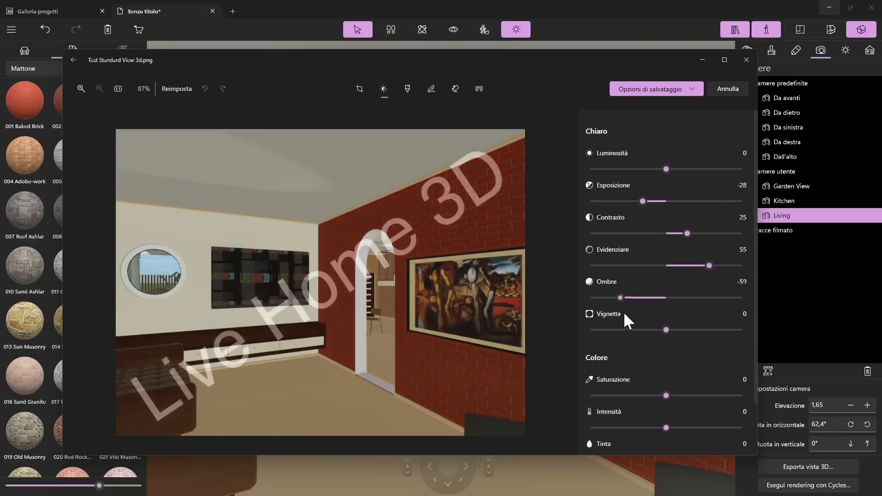
scroll(608, 282, "down", 2)
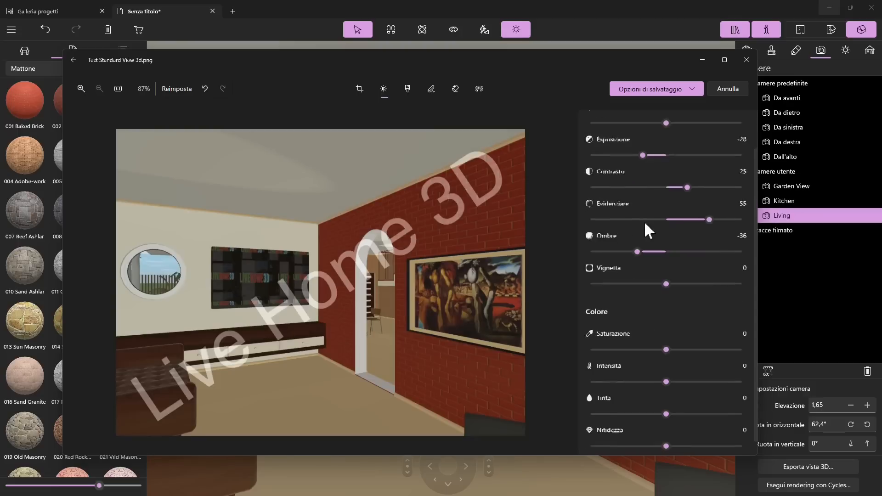
left_click_drag(666, 284, 731, 295)
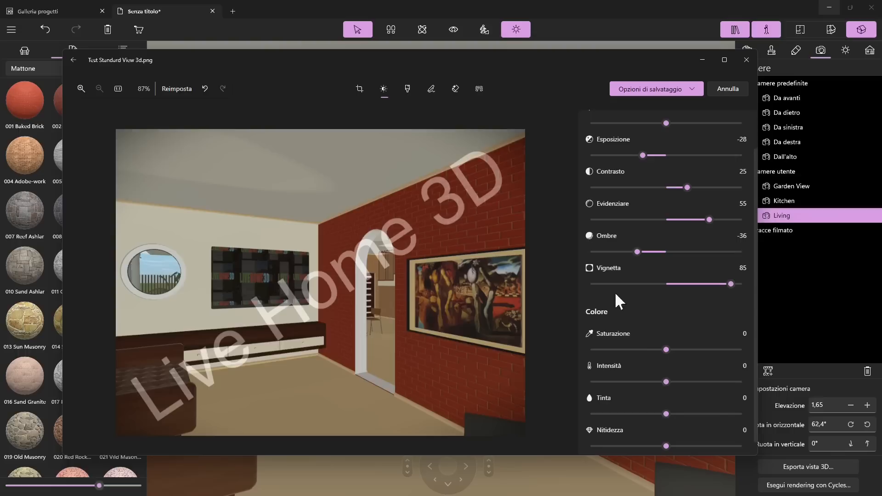
Step: Adjust the image's colour, setting saturation to -16, Intensità to 8, tint to 20 and Nitidezza to 46
scroll(604, 275, "down", 1)
left_click_drag(668, 335, 672, 368)
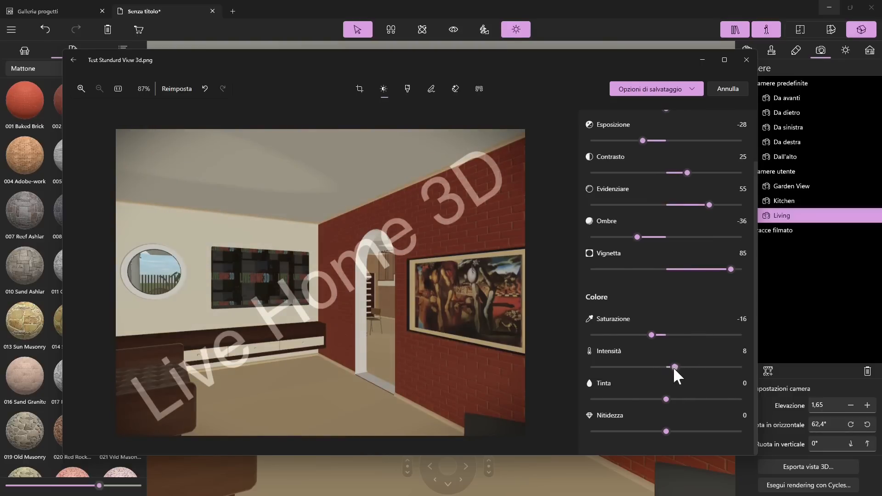
left_click_drag(688, 398, 706, 430)
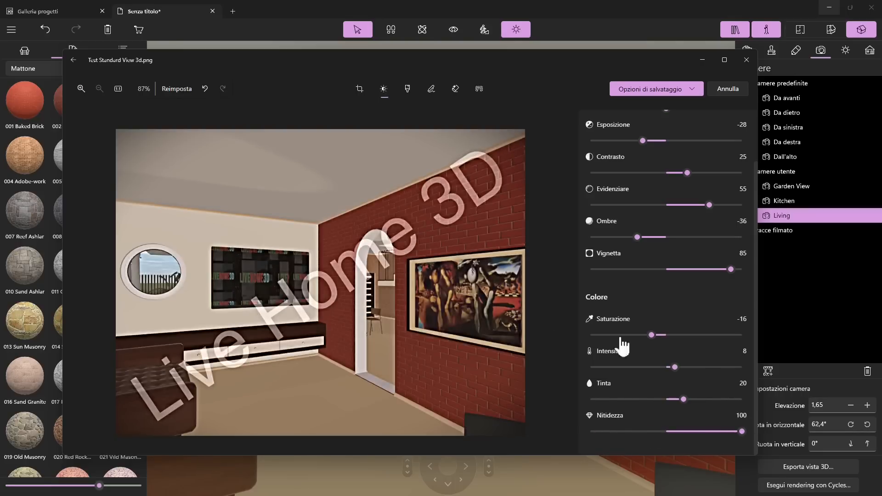
left_click(702, 436)
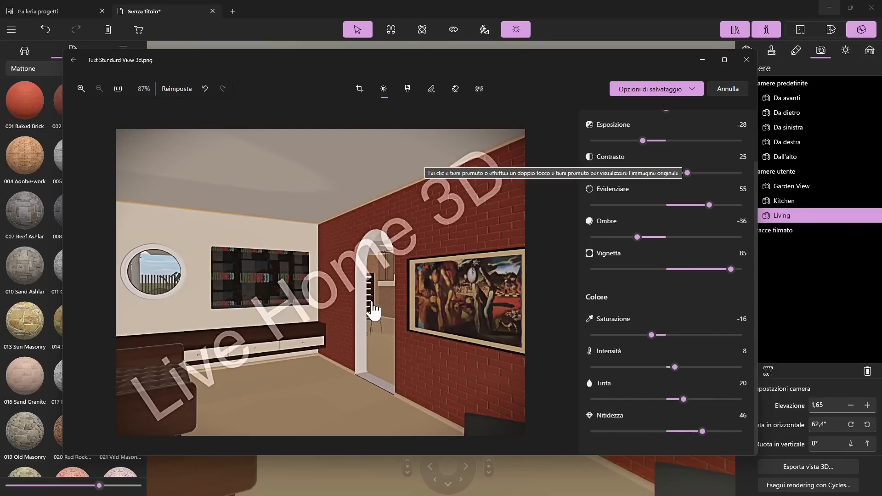
Step: Try several filter presets on the image, including Calma and Dramatic Cool
left_click(407, 90)
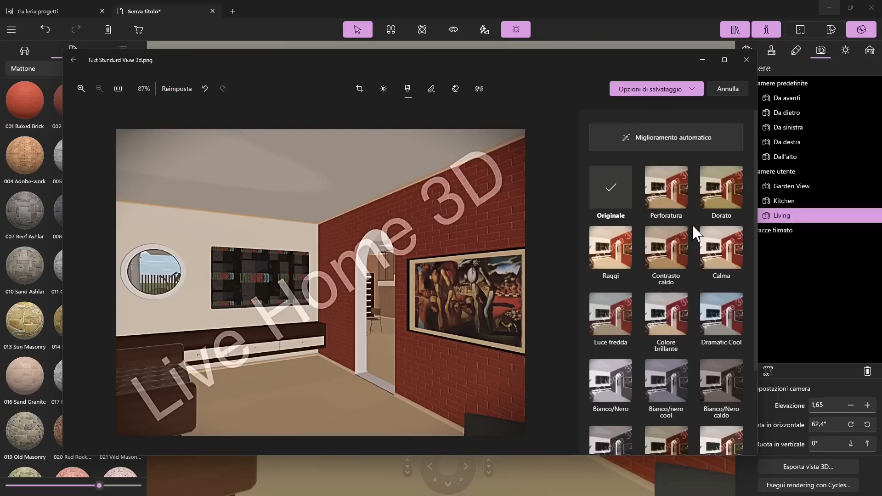
left_click(707, 257)
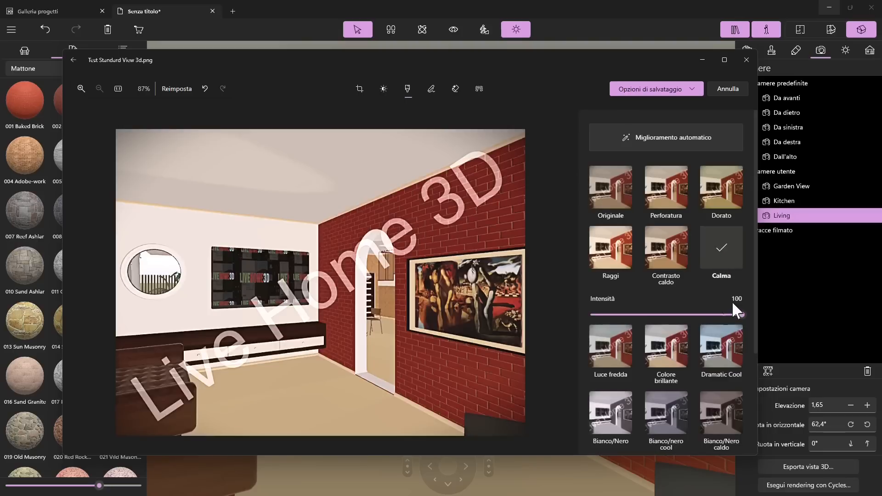
left_click(669, 356)
left_click(717, 347)
scroll(708, 331, "down", 2)
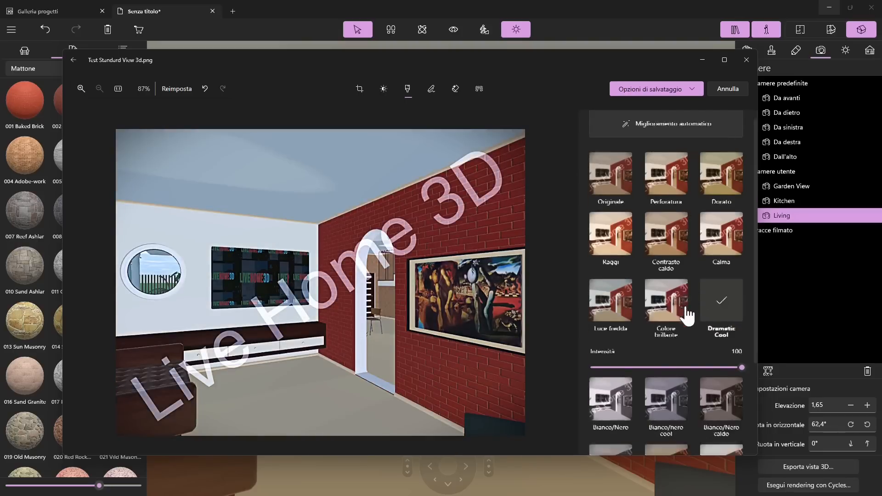
left_click(708, 330)
scroll(675, 344, "down", 1)
left_click(627, 342)
left_click(667, 317)
Step: Draw a blue tick on the ceiling and generatively erase over it and, with brush size 38, over the watermark's letter D
left_click(432, 90)
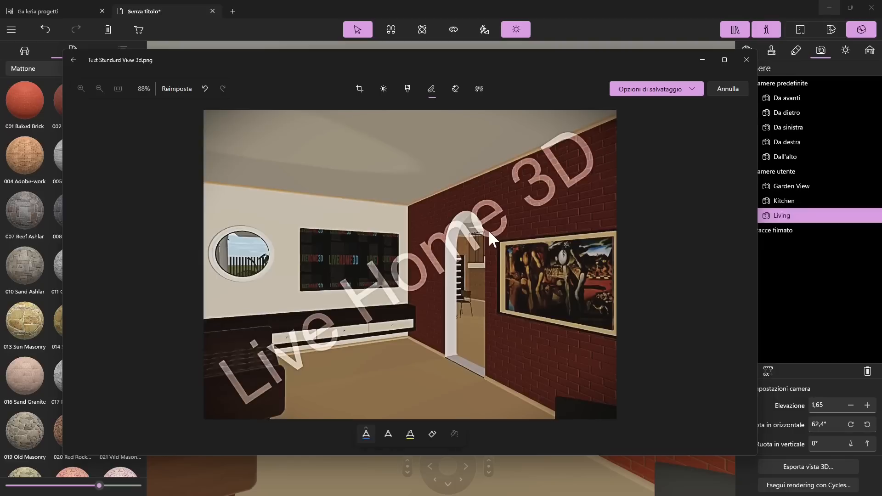
left_click_drag(341, 154, 391, 134)
left_click(456, 90)
mouse_move(320, 156)
left_mouse_down()
mouse_move(255, 177)
mouse_move(330, 160)
left_mouse_up()
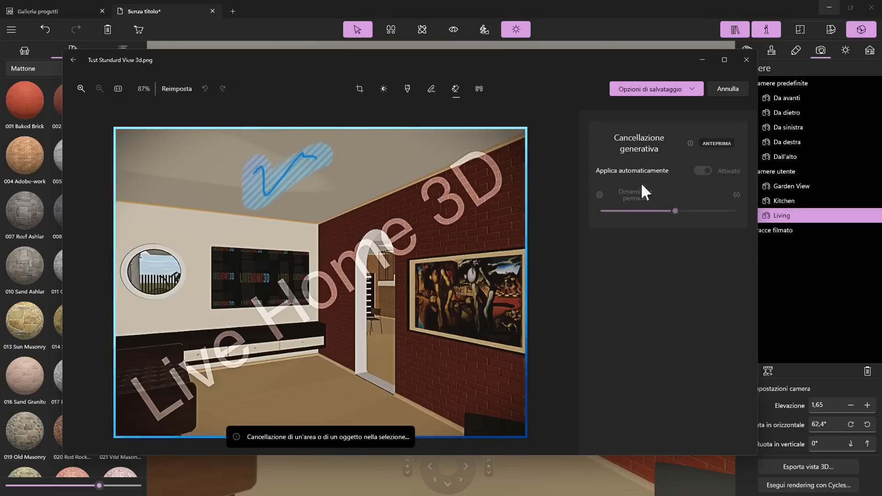
mouse_move(688, 145)
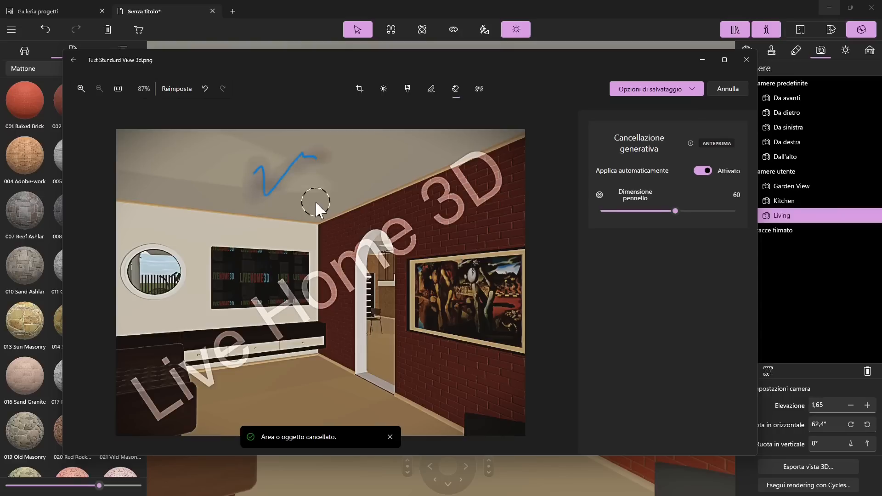
left_click_drag(675, 211, 642, 212)
mouse_move(457, 174)
left_mouse_down()
mouse_move(485, 167)
mouse_move(492, 195)
mouse_move(475, 202)
mouse_move(461, 187)
left_mouse_up()
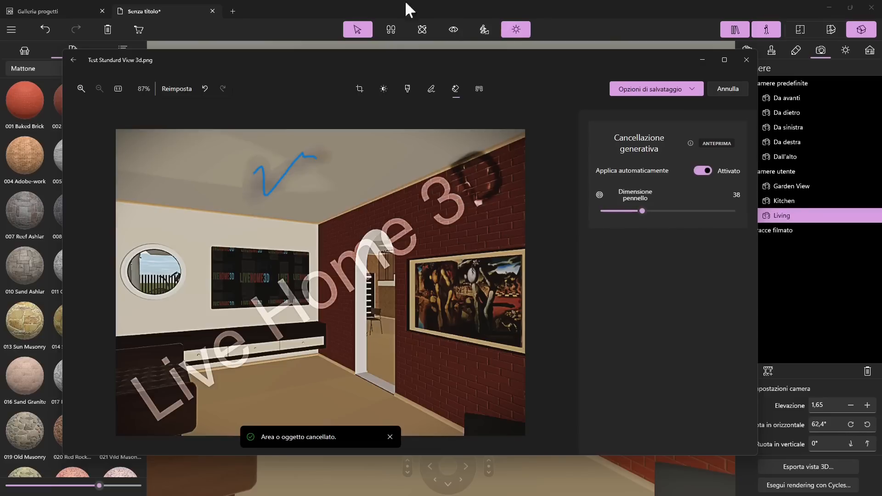
Step: Blur the image's automatically detected background and increase the blur intensity
left_click(479, 88)
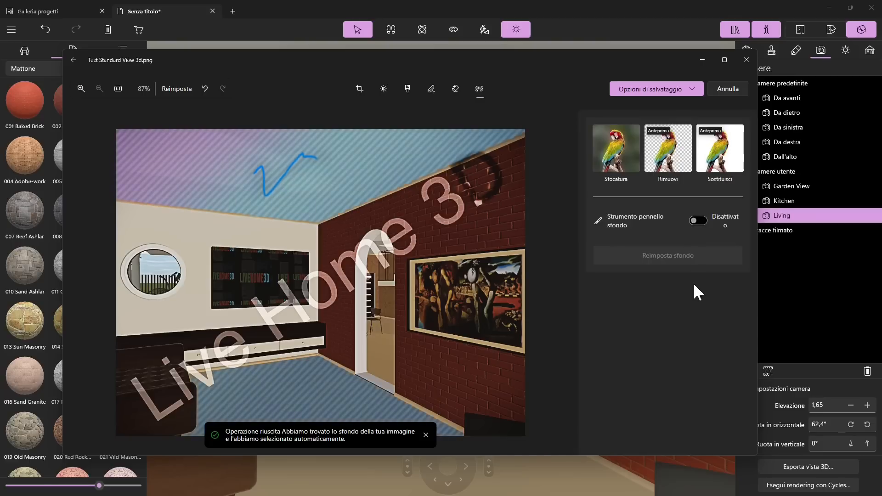
left_click(620, 161)
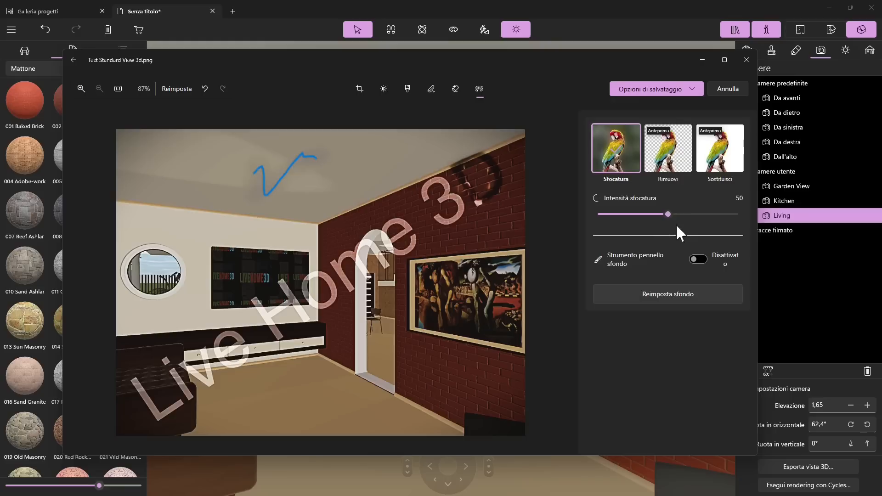
left_click_drag(667, 214, 691, 214)
Step: Close the image editor and discard all unsaved edits to the exported picture
left_click(453, 95)
left_click(439, 95)
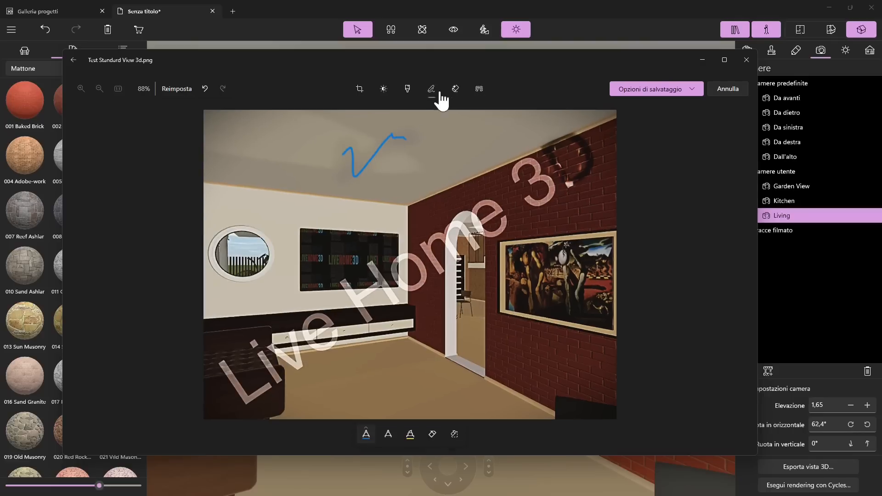
left_click(754, 56)
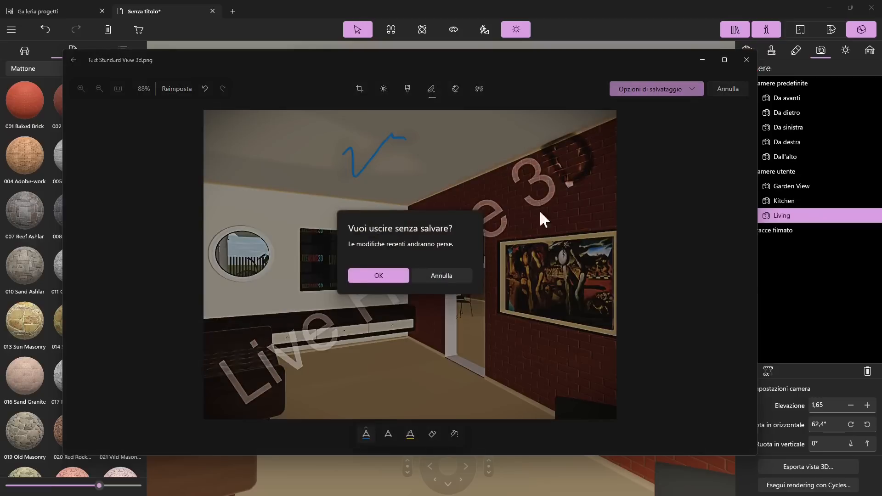
left_click(398, 276)
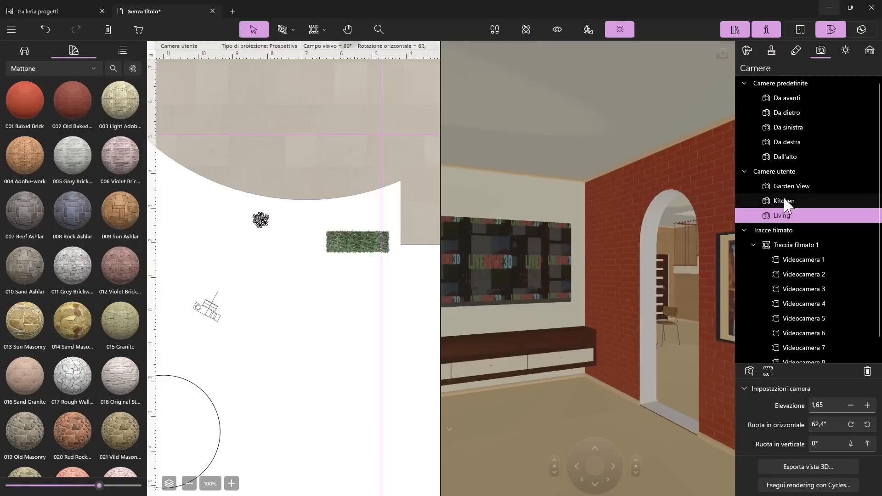
Step: Select the Kitchen camera and set its 3D view export to a 360° panorama with size Grande 1024x1024
left_click(784, 202)
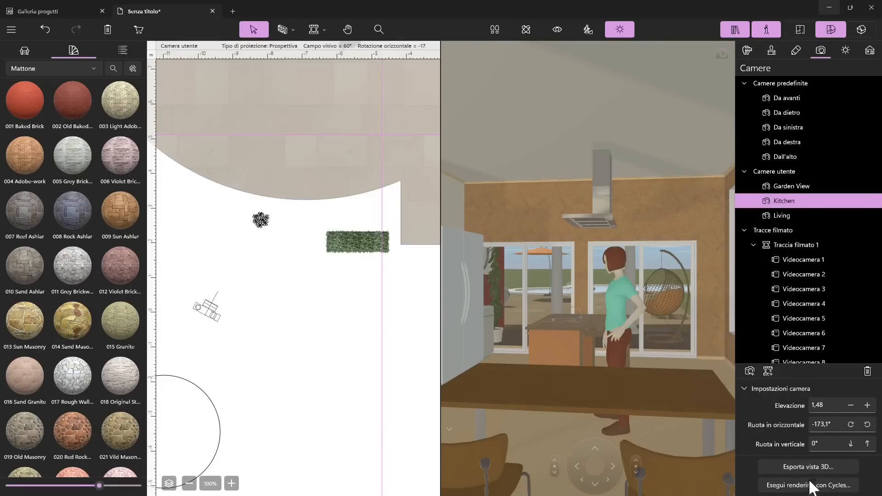
left_click(817, 466)
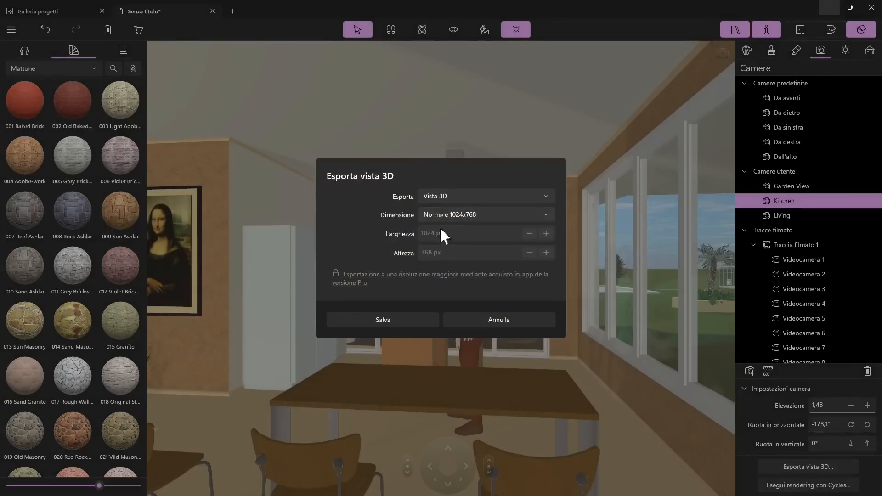
left_click(447, 214)
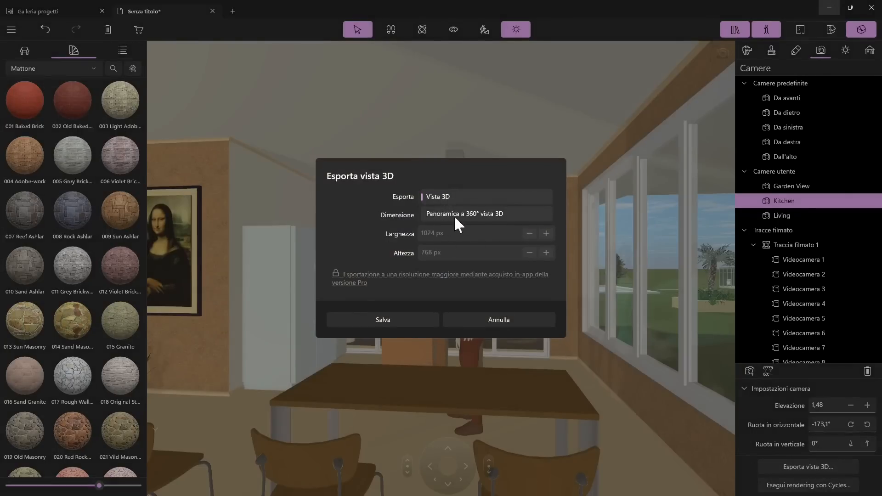
left_click(488, 215)
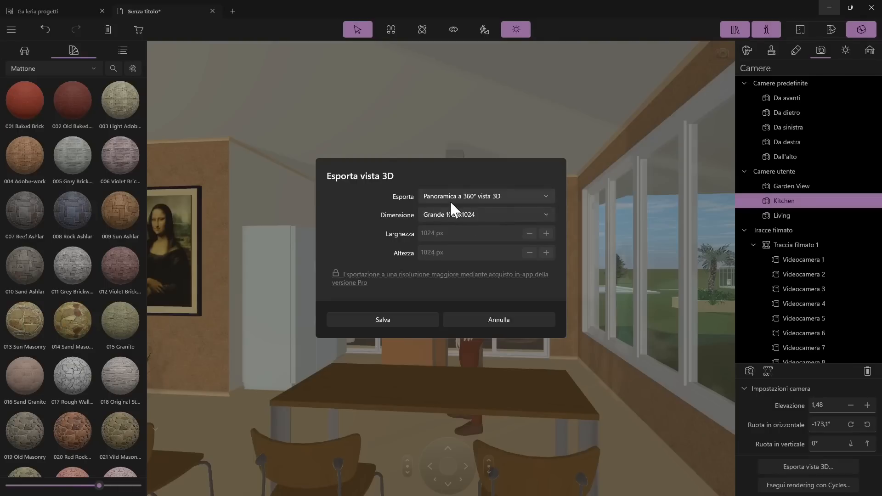
left_click(453, 215)
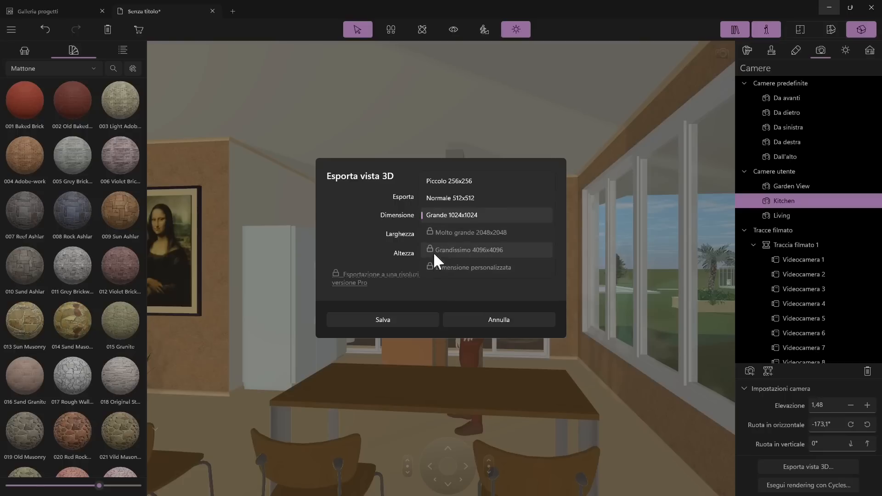
left_click(337, 220)
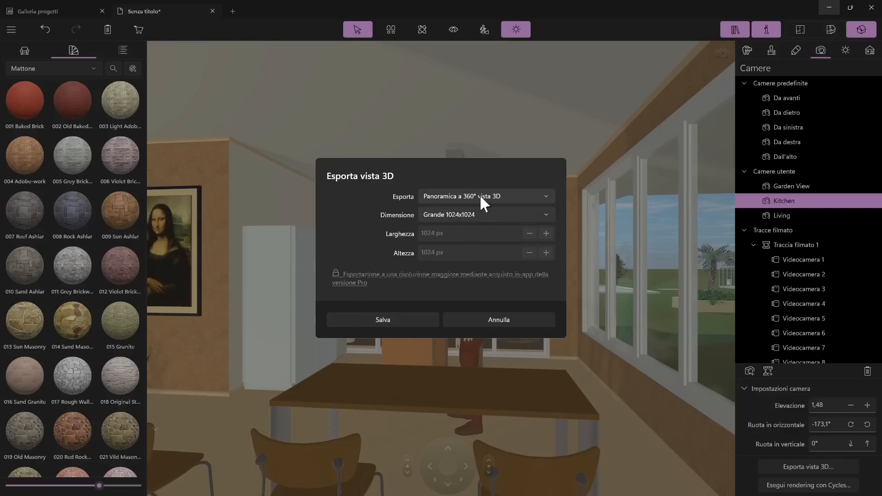
Step: Try saving the 360° panorama as JPEG in the LIVEHOME 3D folder using the name Prova Vista 3d 360, and cancel the save
left_click(395, 324)
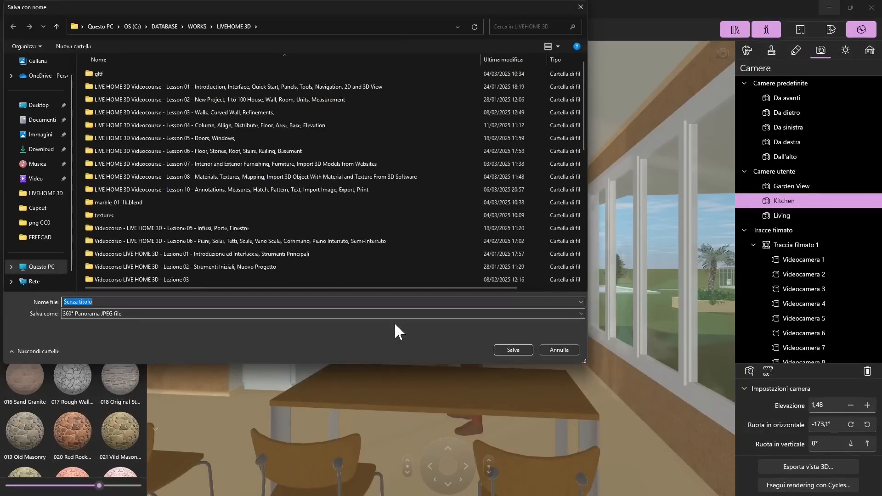
scroll(202, 248, "down", 7)
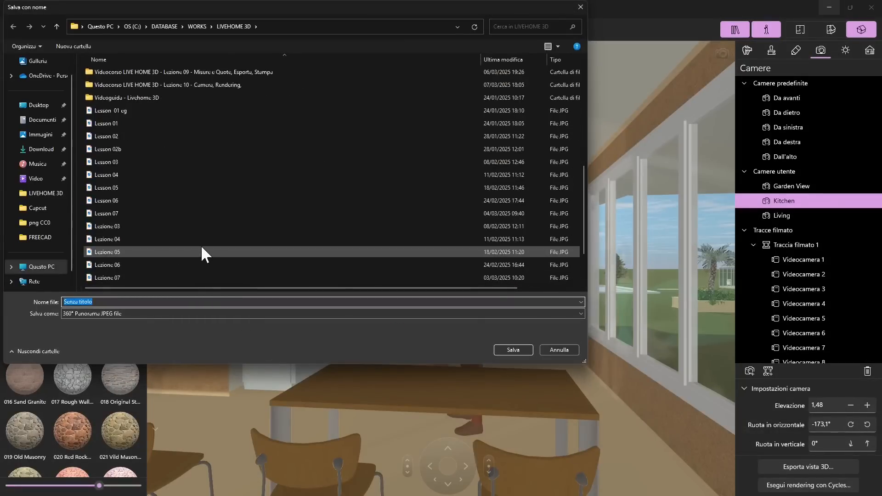
scroll(201, 248, "down", 2)
left_click(129, 278)
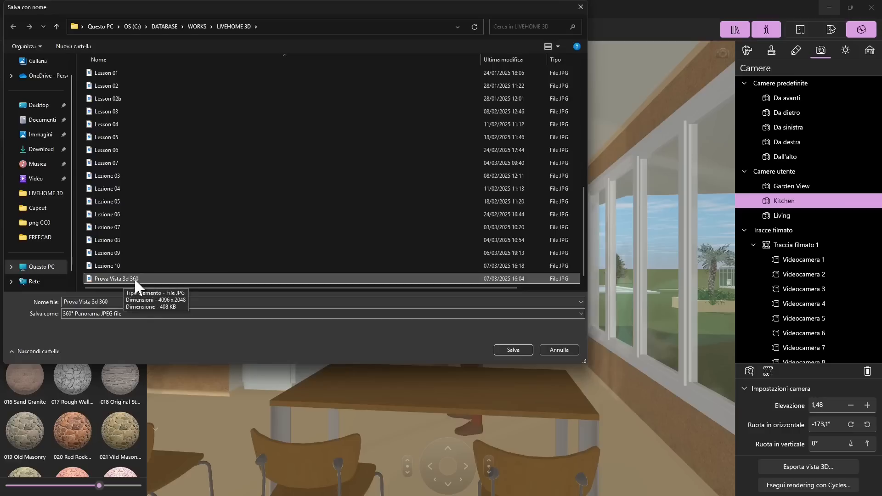
left_click(559, 350)
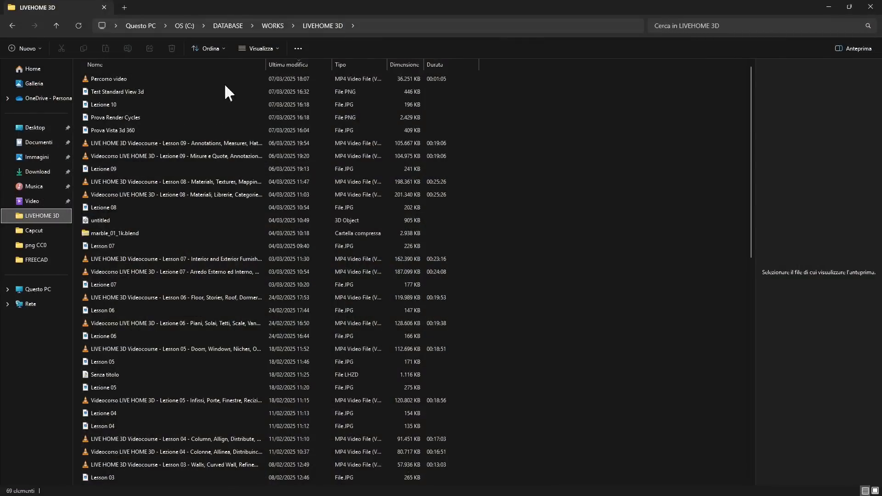
Step: Preview the Prova Vista 3d 360 image at enlarged size in the LIVEHOME 3D folder
left_click(137, 129)
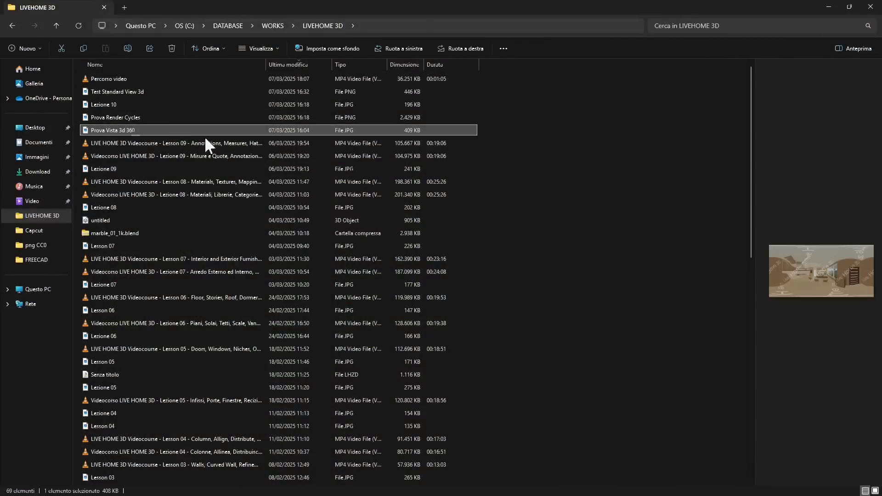
left_click_drag(752, 219, 248, 260)
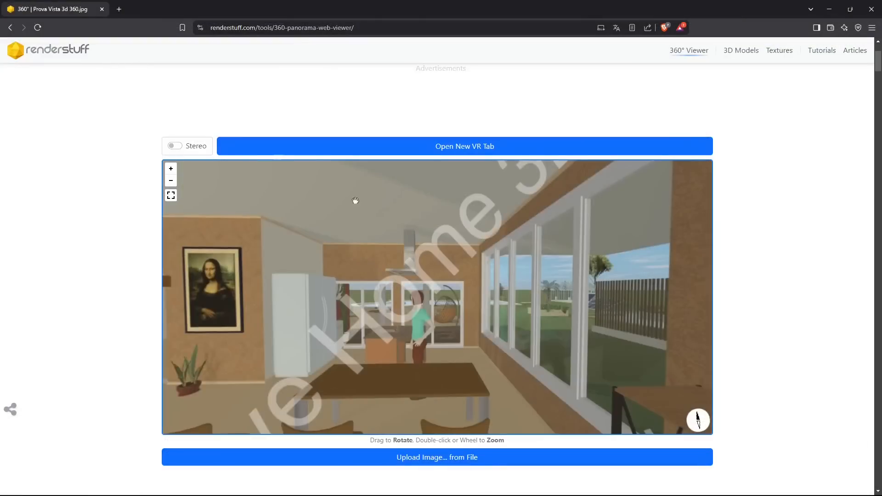
Step: Examine the kitchen panorama in the RenderStuff web viewer, looking around the room in all directions and closely at the windows
left_click_drag(356, 201, 613, 292)
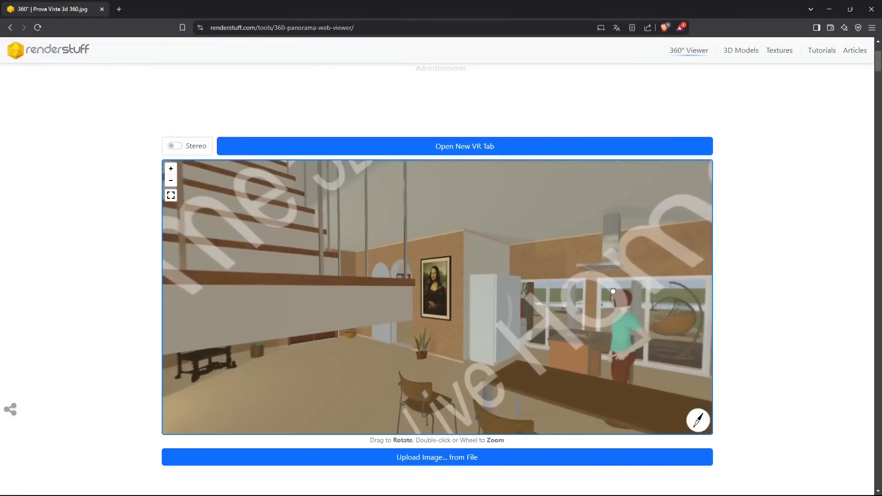
left_click_drag(319, 313, 206, 209)
left_click_drag(427, 380, 453, 275)
scroll(455, 299, "down", 3)
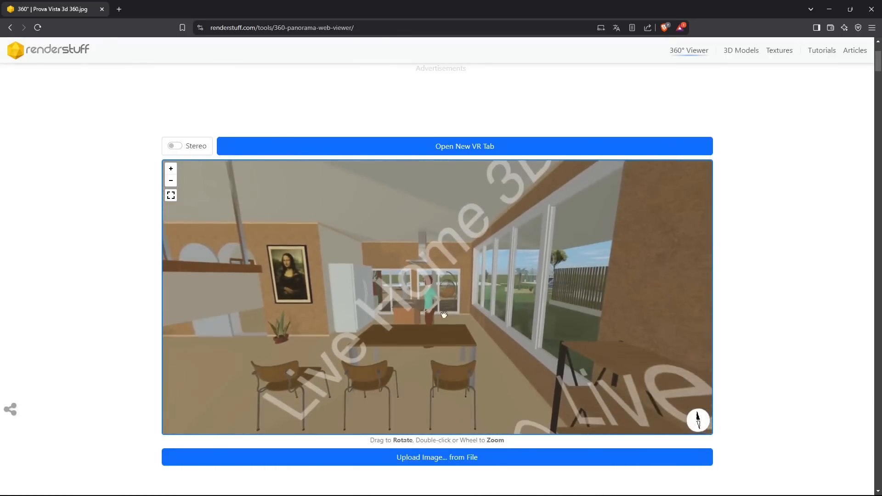
scroll(445, 314, "up", 6)
scroll(446, 313, "down", 3)
left_click_drag(498, 319, 455, 329)
scroll(459, 329, "up", 9)
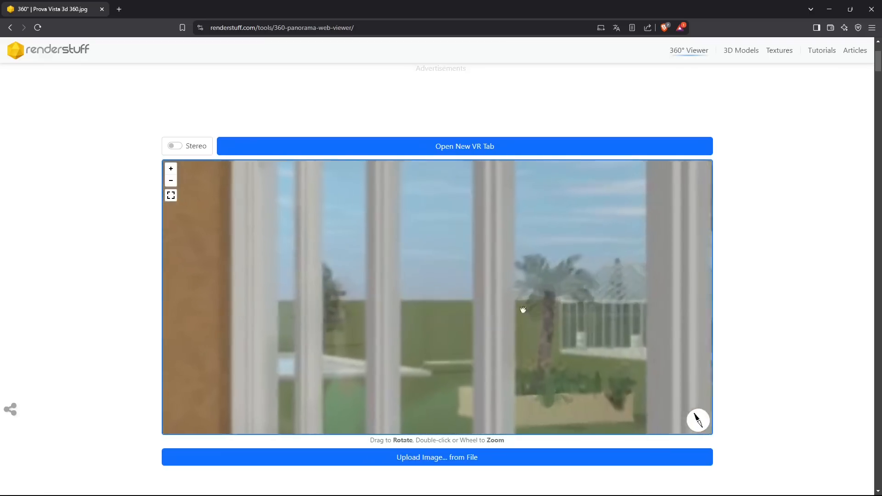
left_click_drag(524, 310, 444, 328)
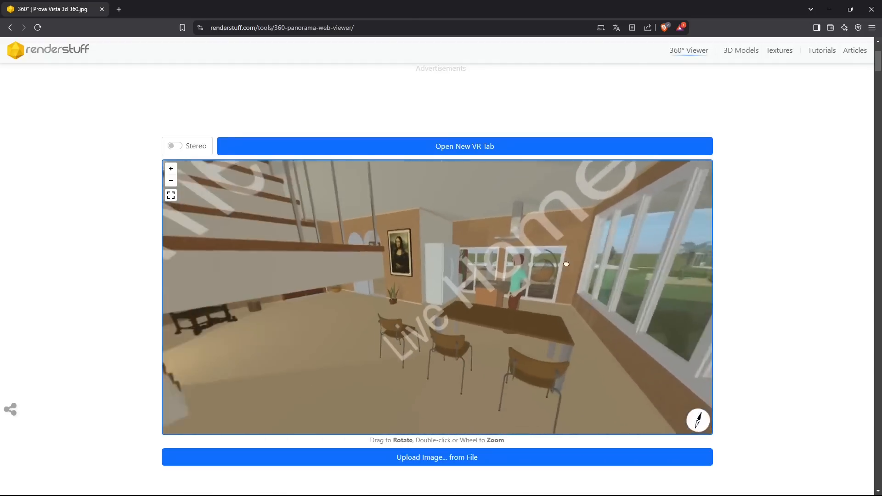
left_click_drag(553, 416, 300, 331)
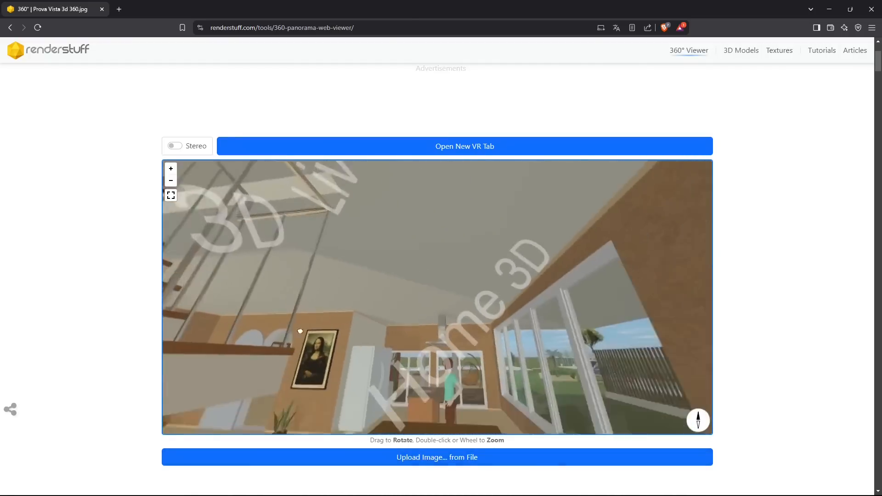
left_click_drag(400, 309, 225, 321)
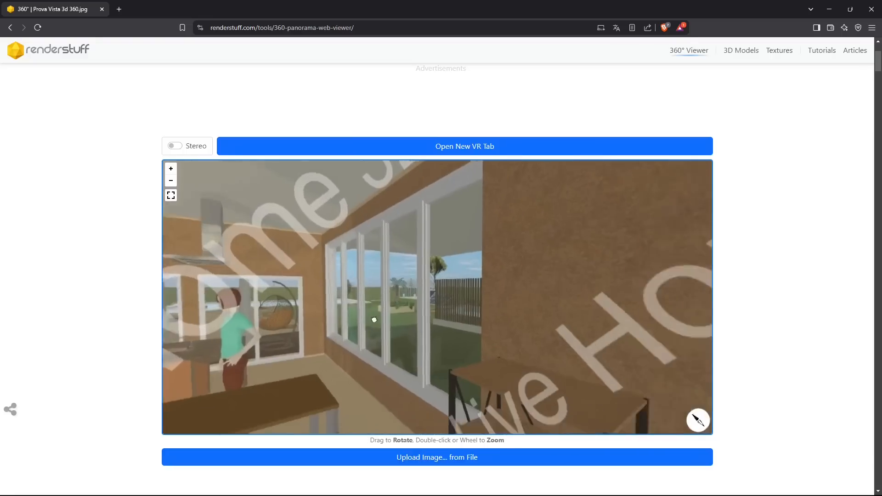
left_click_drag(374, 320, 347, 303)
left_click_drag(416, 206, 511, 338)
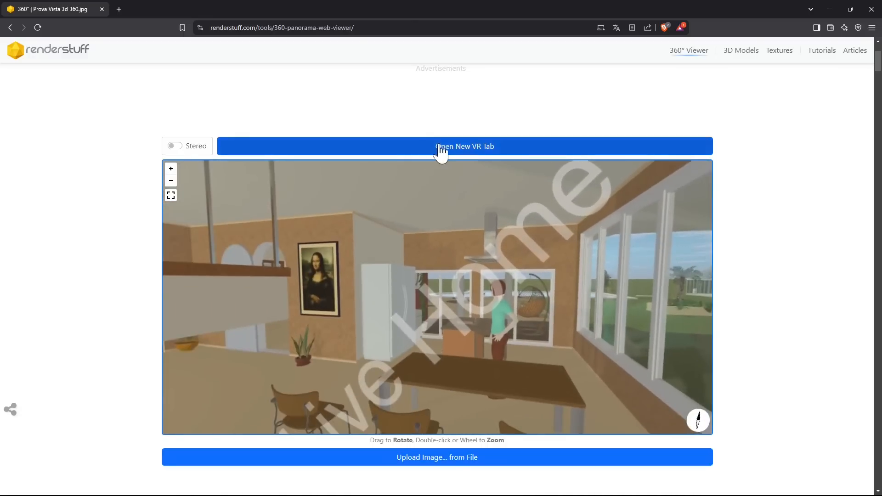
Step: Try the panorama viewer's Stereo mode and switch it off again after looking around
left_click(175, 147)
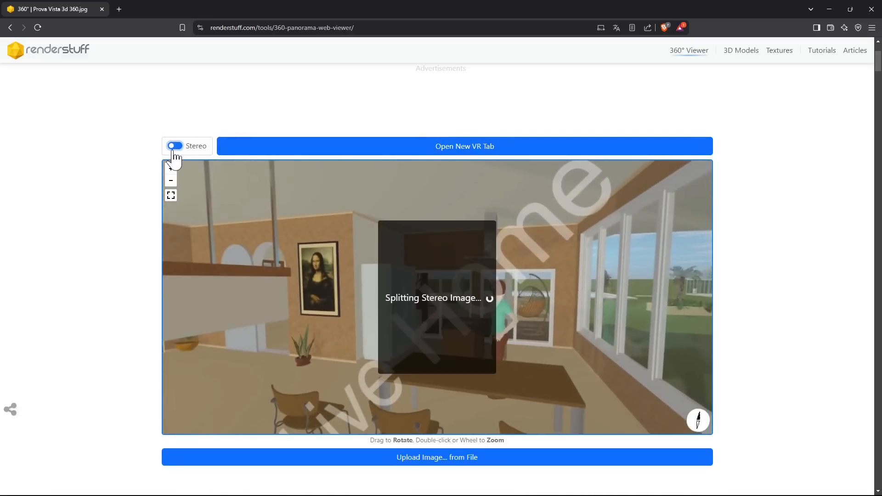
left_click_drag(391, 322, 320, 238)
left_click(176, 146)
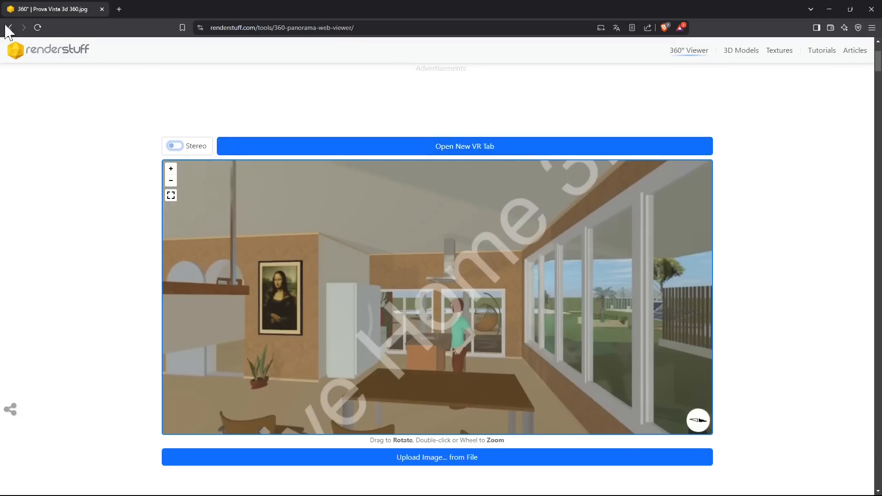
Step: Search the web for "360 panorama viewer"
left_click(269, 27)
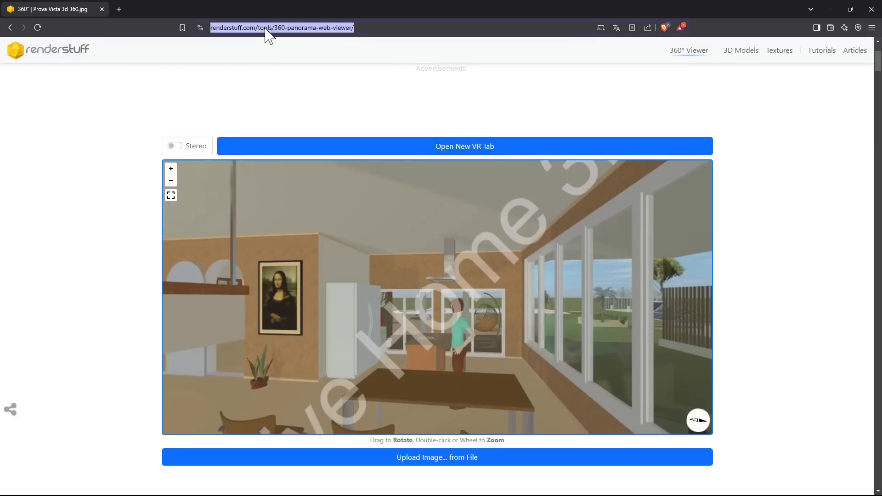
type("3")
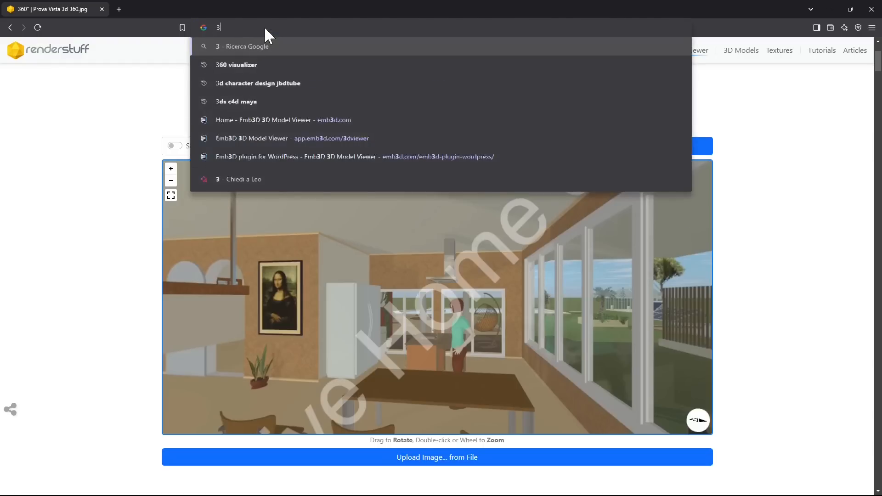
type("60 panora")
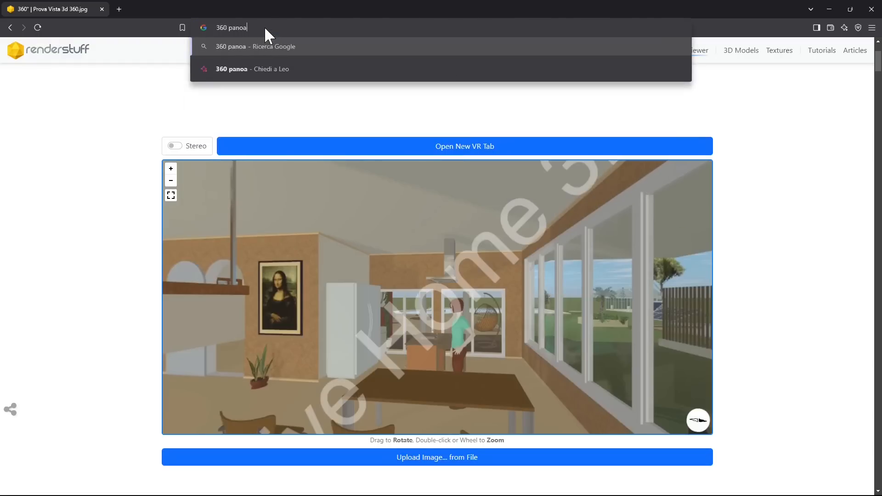
type("ma viewer")
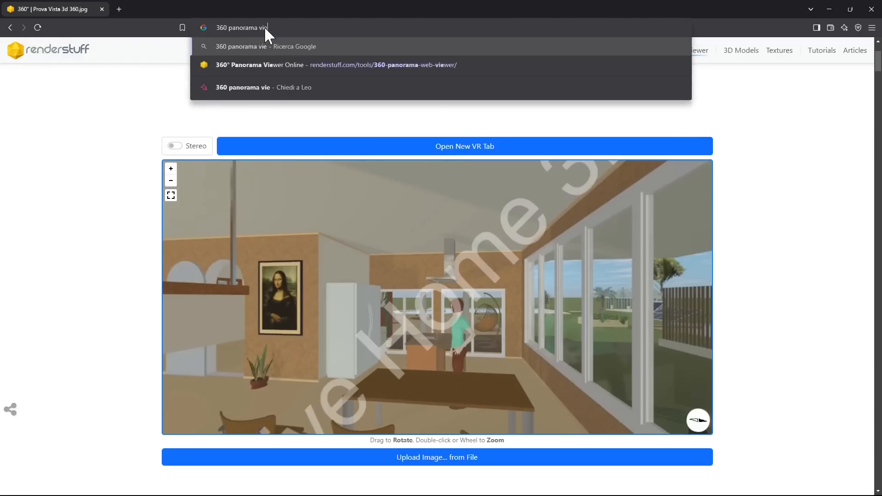
key("Return")
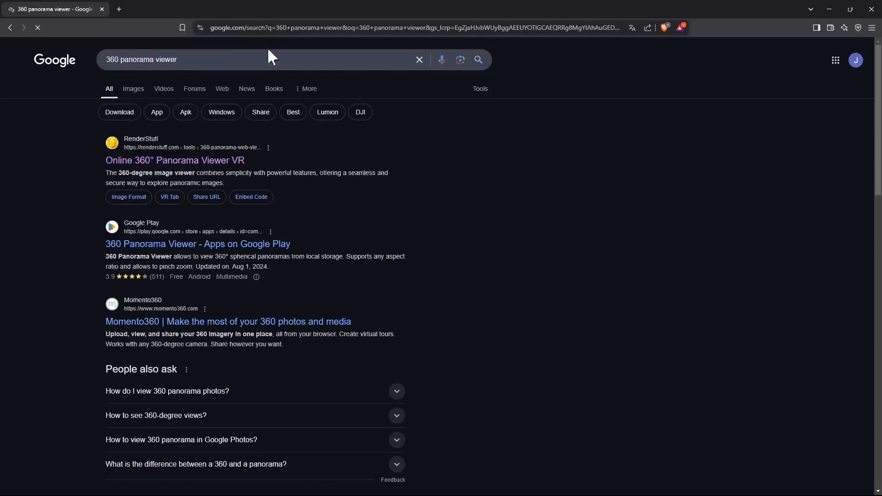
Step: Look through the search results and open RenderStuff's Online 360° Panorama Viewer VR page
scroll(290, 178, "down", 1)
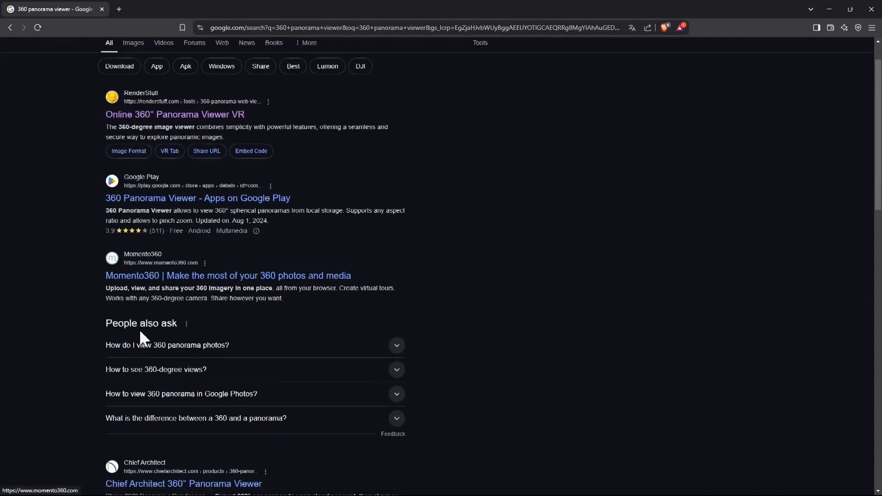
scroll(140, 339, "down", 4)
scroll(140, 339, "down", 1)
scroll(138, 340, "up", 6)
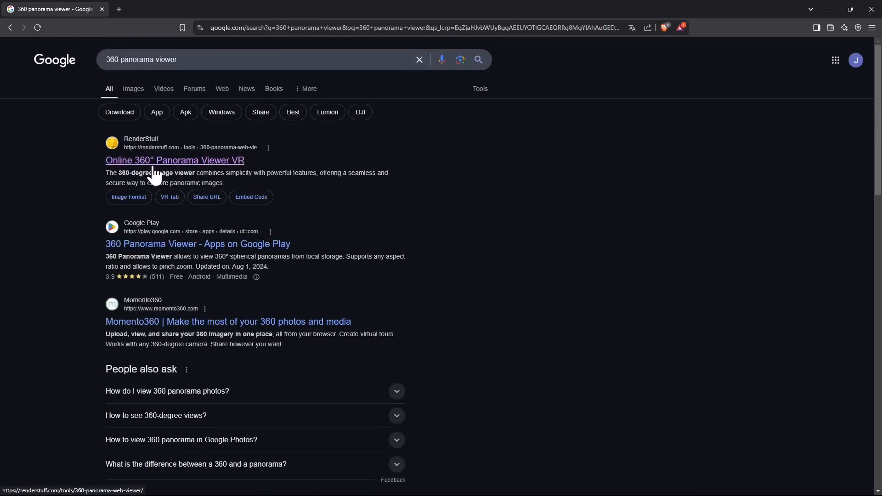
left_click(153, 167)
Step: Shrink the browser window beside the file folder and load the Prova Vista 3d 360 image into the panorama viewer
scroll(472, 250, "down", 5)
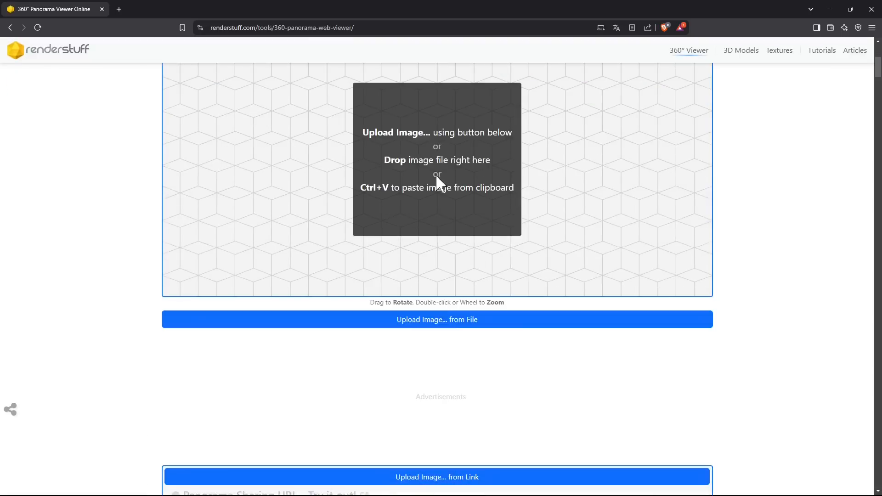
scroll(440, 187, "up", 1)
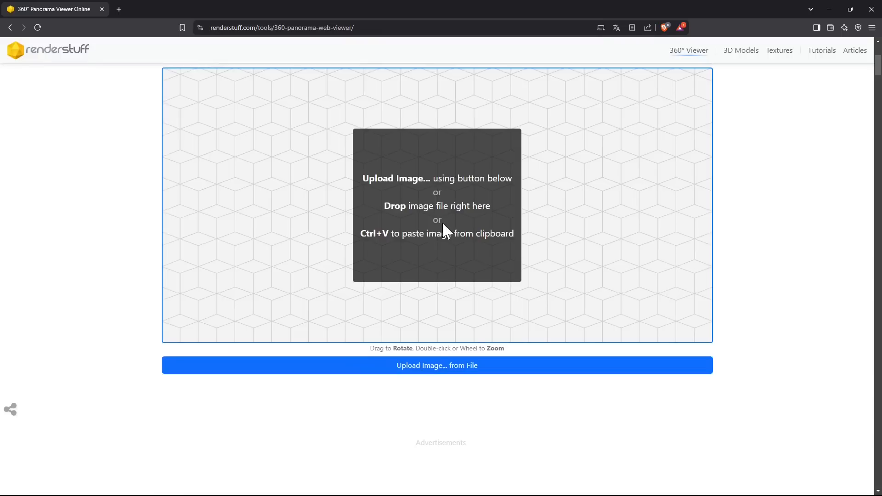
double_click(465, 7)
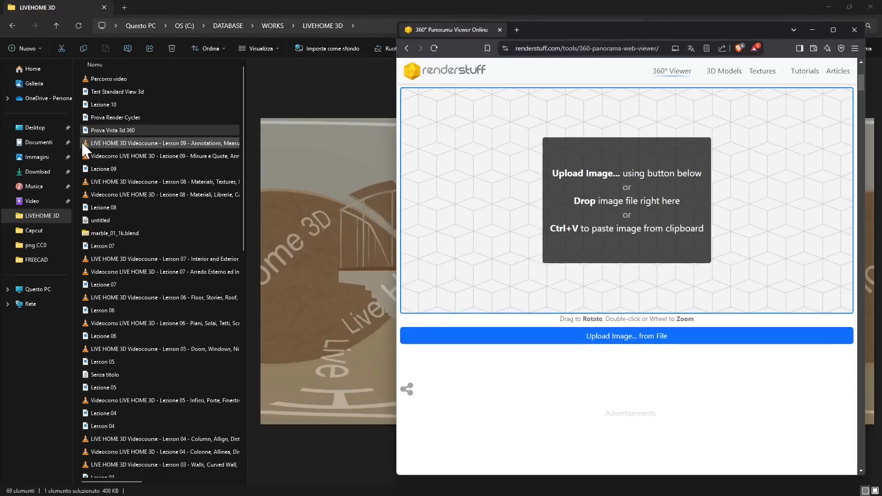
left_click_drag(109, 130, 628, 179)
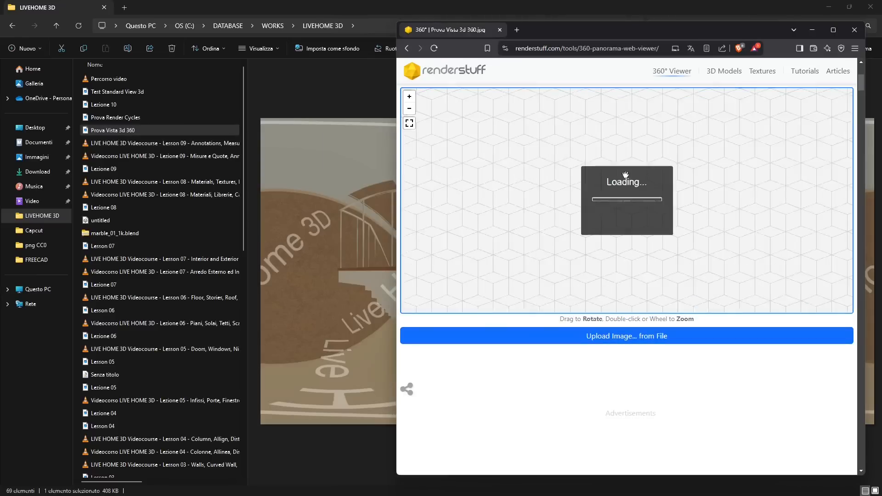
left_click_drag(868, 185, 372, 253)
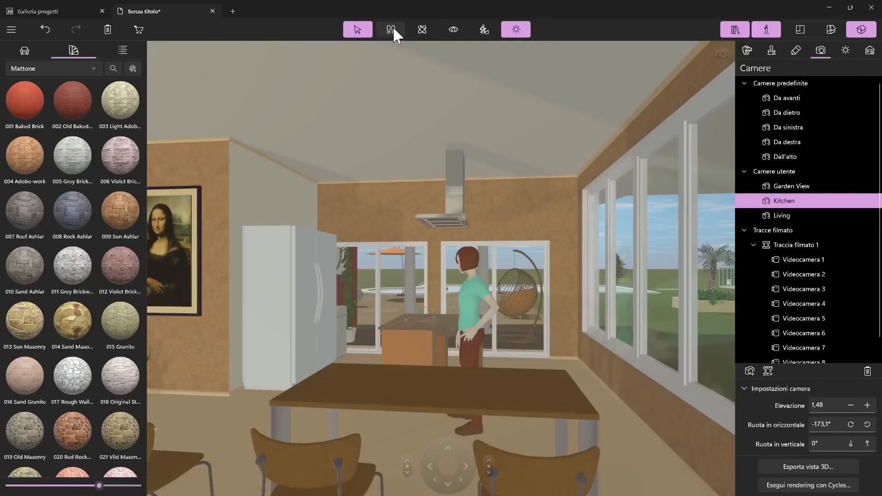
Step: Return to Live Home 3D and show the whole house plan beside the 3D view
left_click(828, 30)
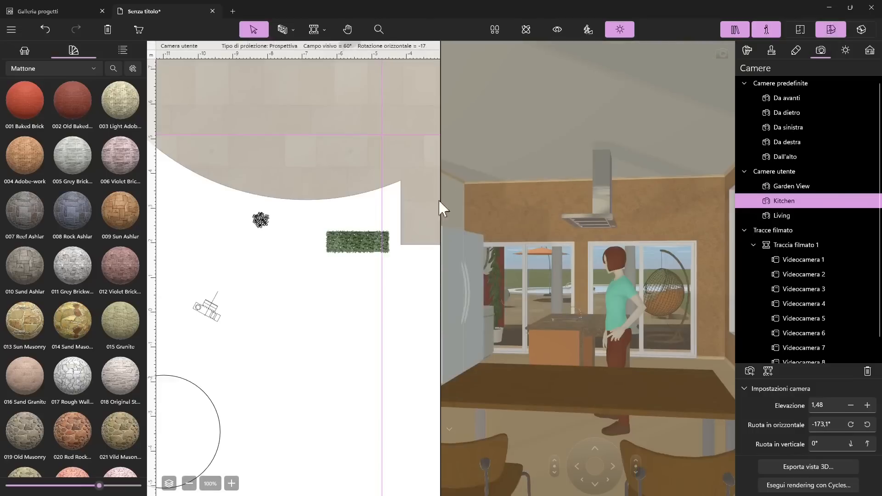
scroll(338, 289, "down", 5)
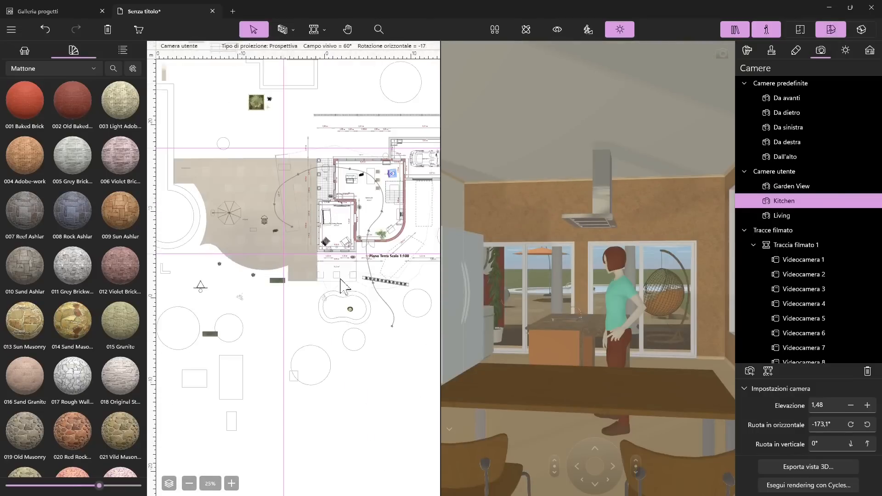
Step: Move the second camera of the existing movie track near the pool and turn it to about 100,3° to face the entrance door
scroll(370, 313, "up", 1)
left_click(404, 328)
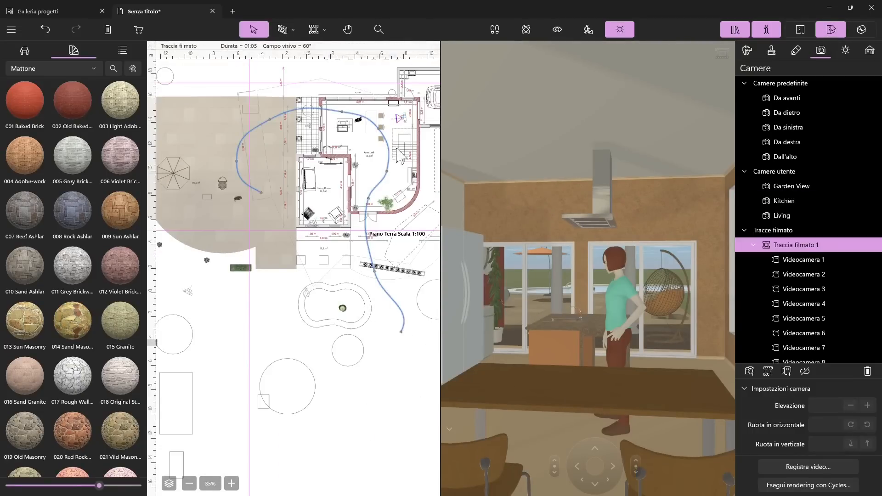
scroll(390, 301, "up", 3)
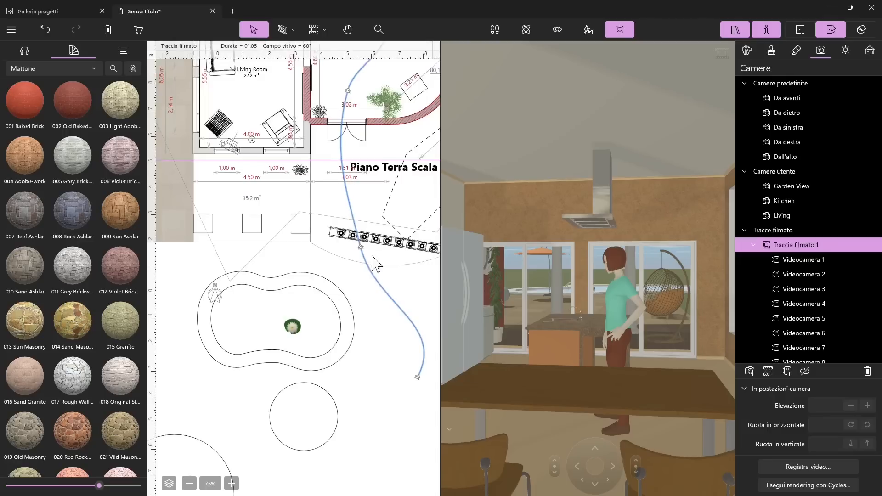
left_click(363, 248)
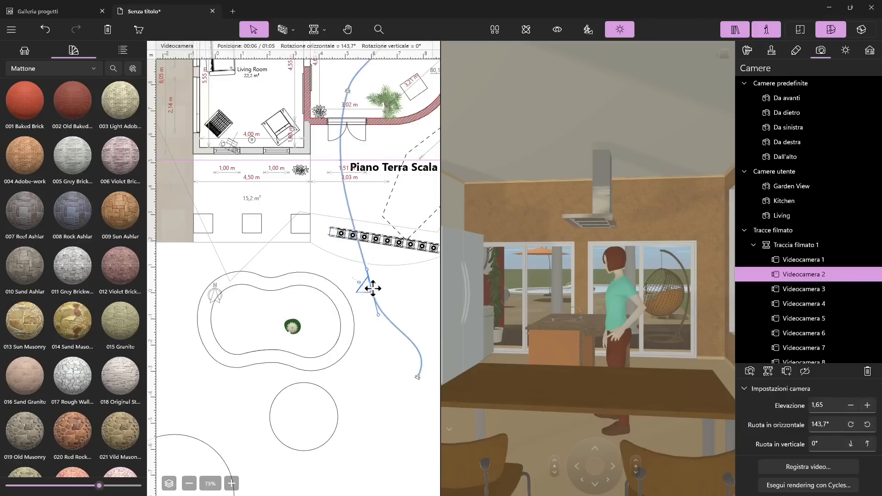
left_click_drag(373, 304, 364, 308)
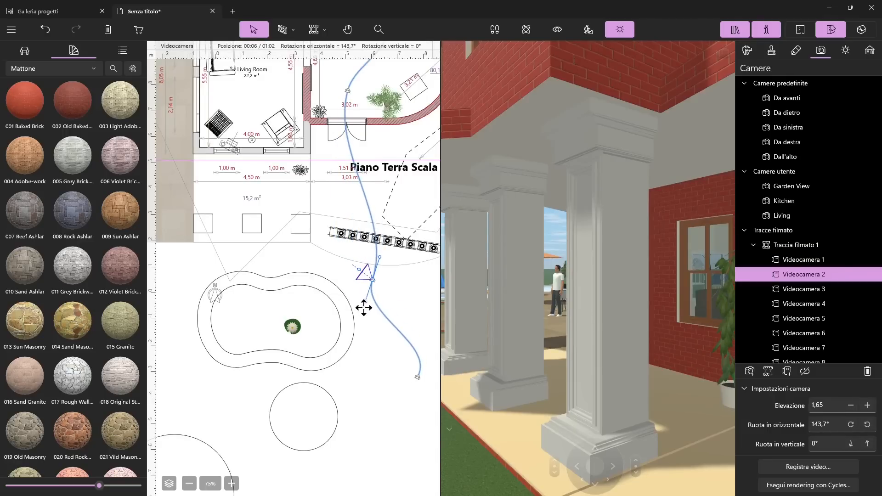
left_click_drag(358, 271, 366, 254)
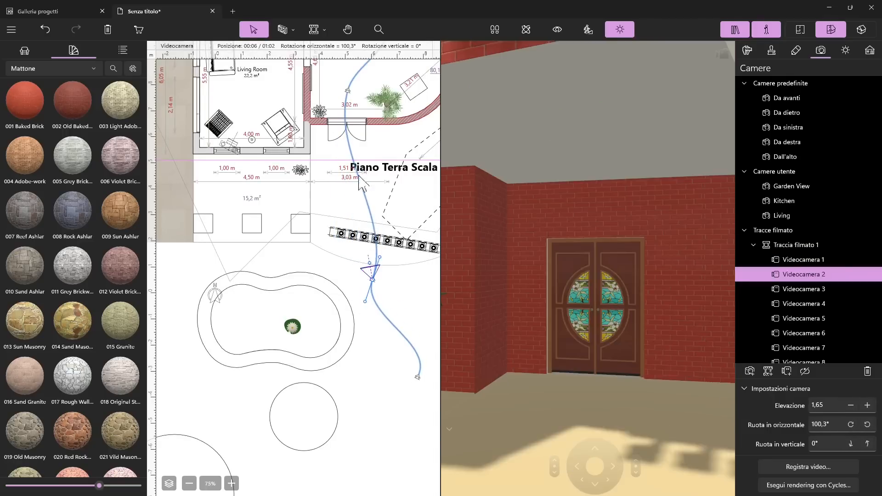
Step: Delete the existing Traccia filmato 1 with all its cameras
scroll(368, 303, "down", 3)
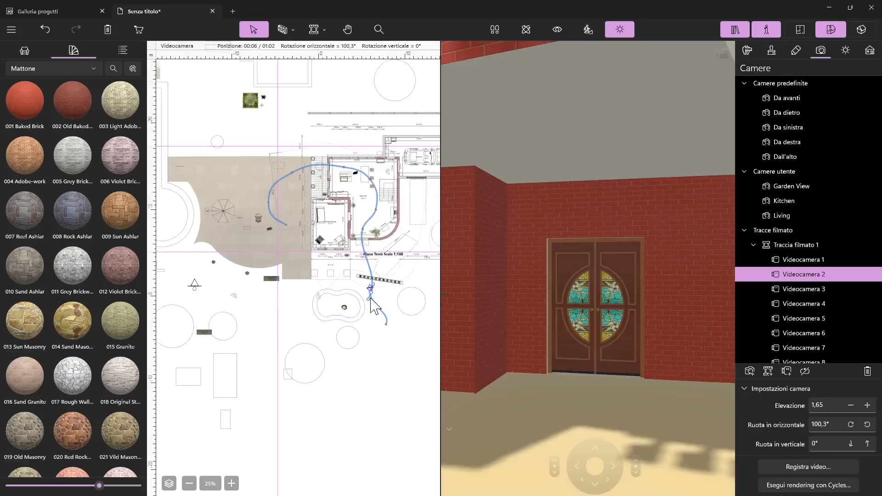
left_click(800, 248)
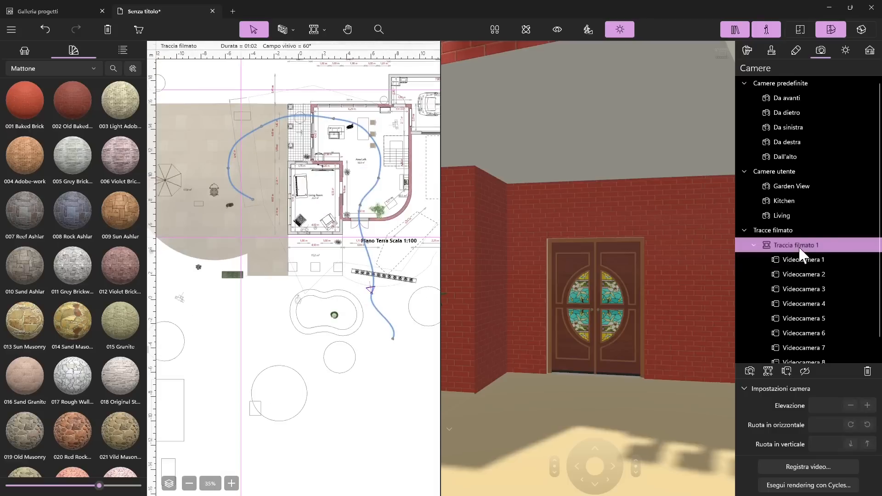
right_click(798, 249)
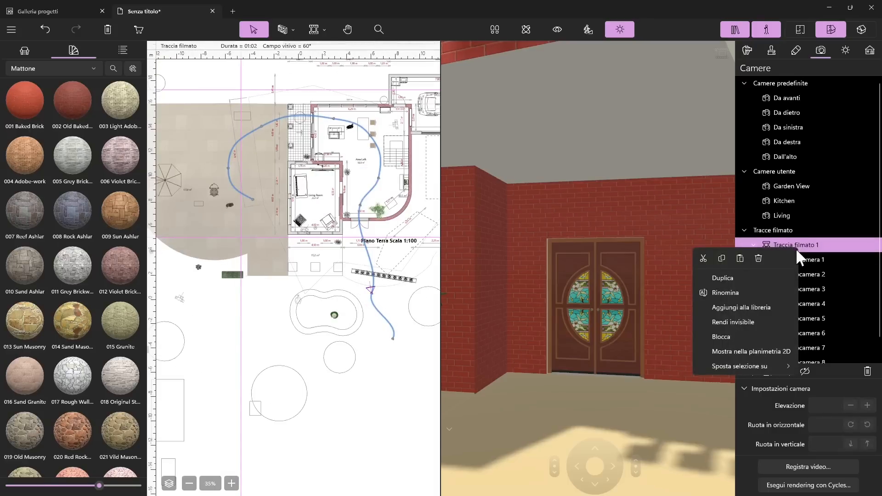
left_click(759, 258)
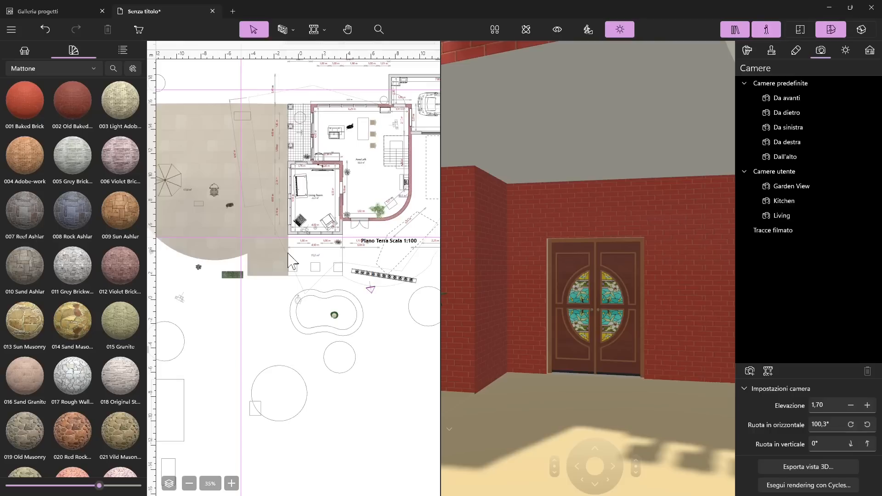
Step: Start a new movie track by placing its first camera on the lawn in front of the house, facing the entrance
scroll(289, 253, "down", 1)
scroll(380, 260, "down", 1)
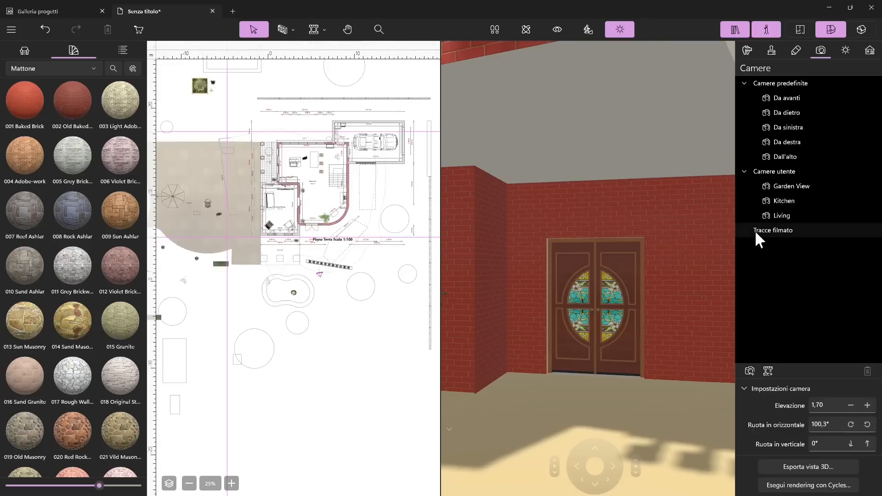
scroll(259, 250, "down", 2)
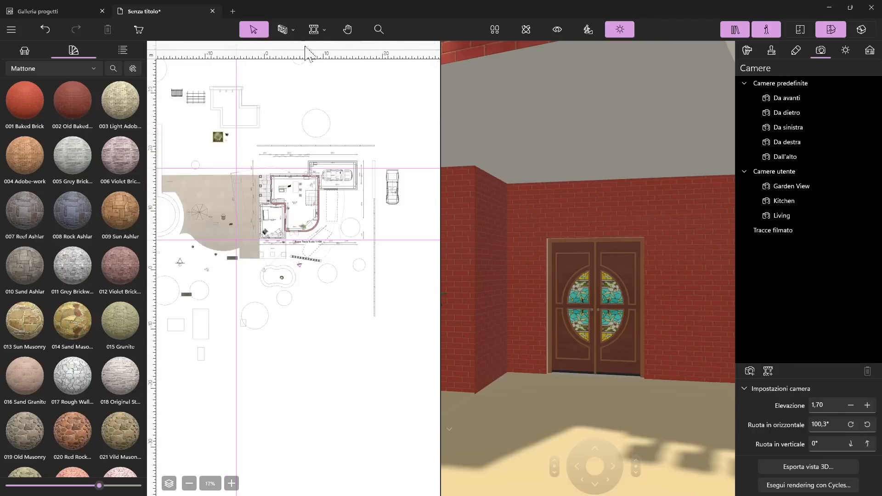
left_click(322, 32)
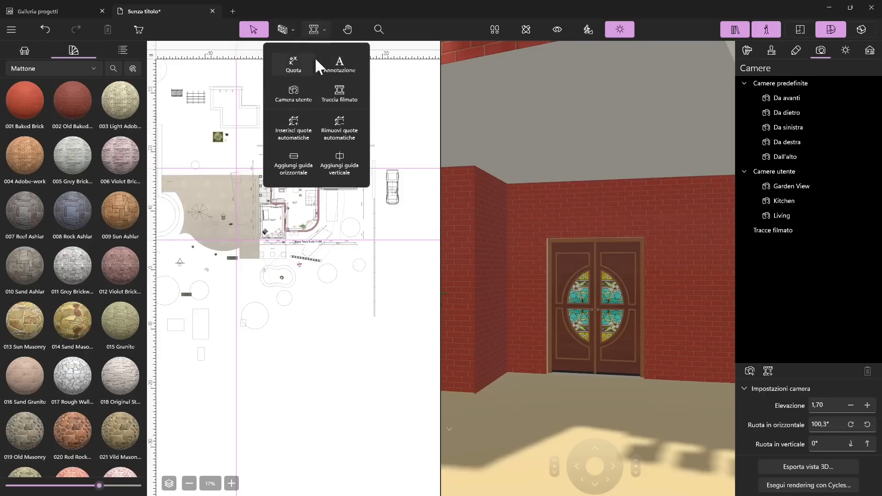
left_click(340, 96)
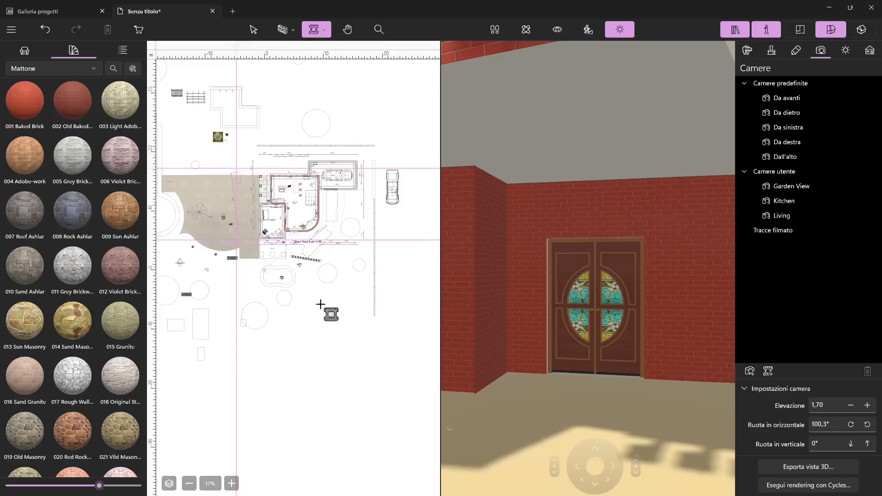
scroll(322, 276, "up", 3)
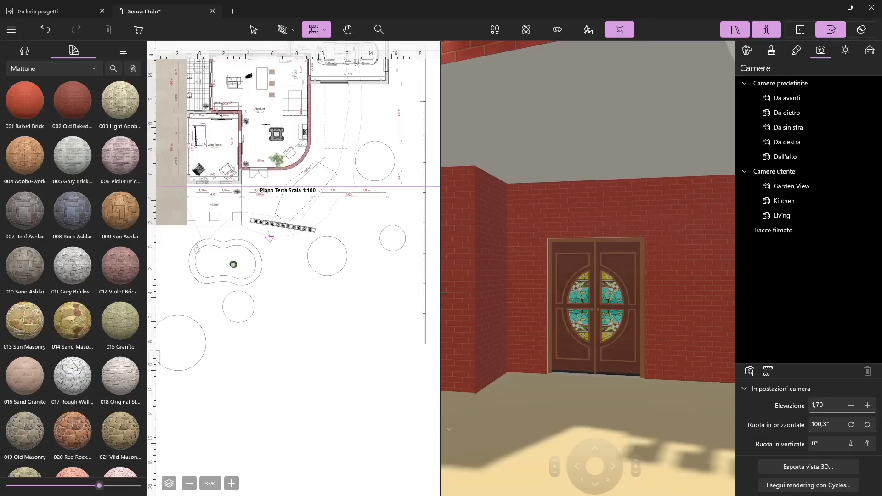
left_click(317, 352)
left_click(299, 307)
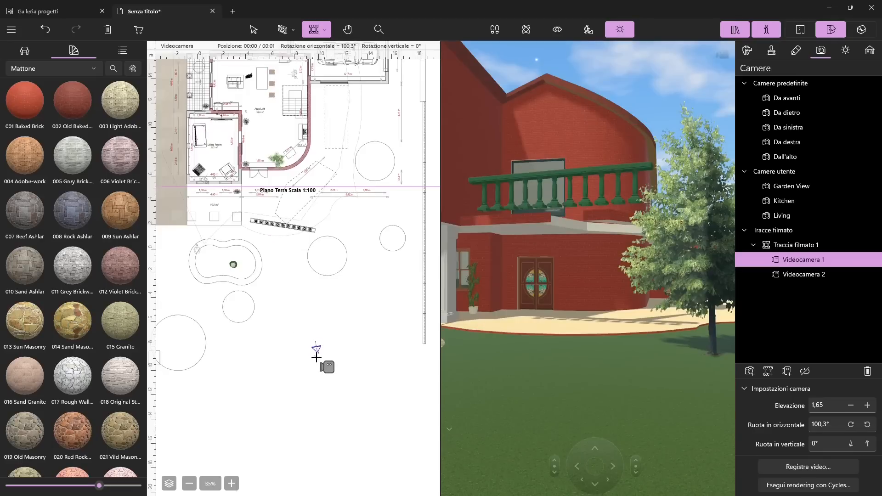
Step: Place the second camera of the new movie track close to the first one and end the track there
scroll(314, 355, "up", 4)
scroll(316, 357, "up", 2)
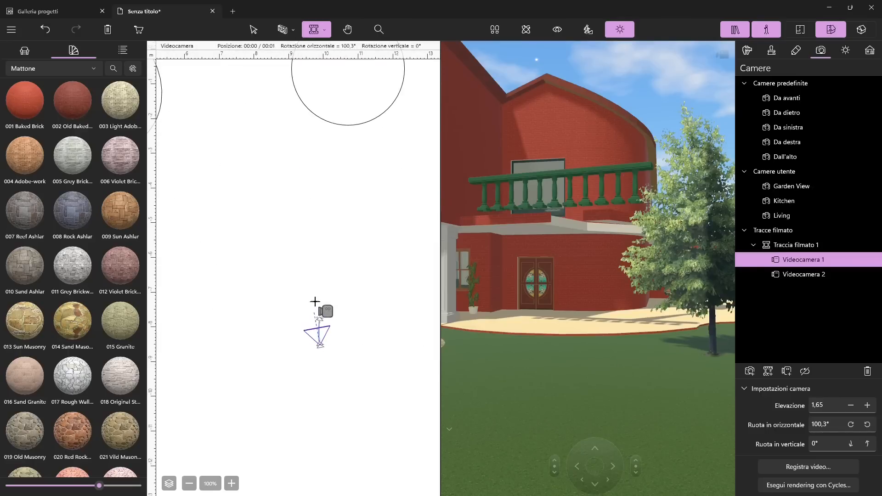
mouse_move(322, 346)
left_mouse_down()
mouse_move(343, 346)
mouse_move(309, 346)
left_mouse_up()
left_click(307, 343)
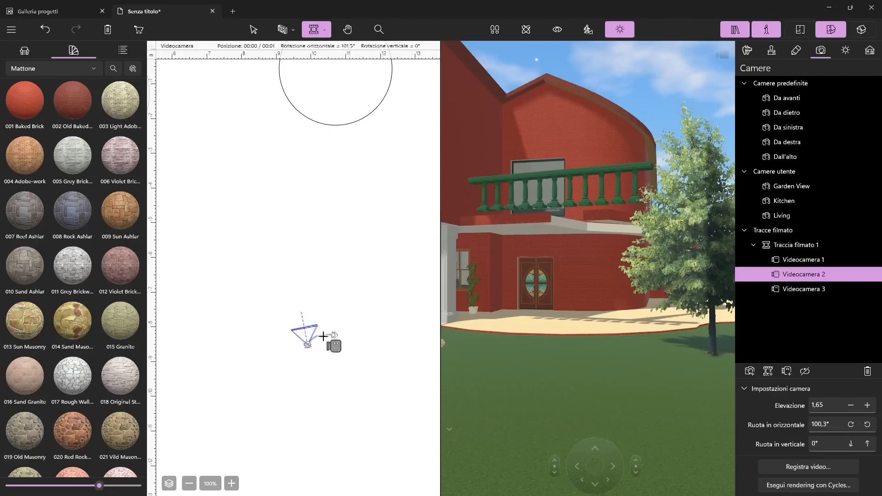
key("Escape")
Step: Move the new track's second camera forward towards the house and adjust its path handle to shape the curve
left_click_drag(311, 352, 269, 224)
left_click_drag(273, 192, 255, 156)
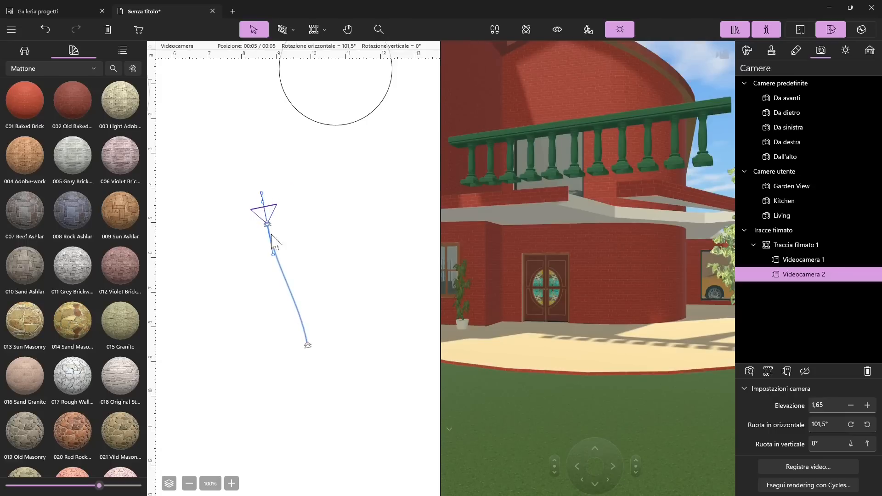
left_click_drag(270, 223, 271, 267)
mouse_move(276, 300)
left_mouse_down()
mouse_move(291, 296)
mouse_move(282, 306)
left_mouse_up()
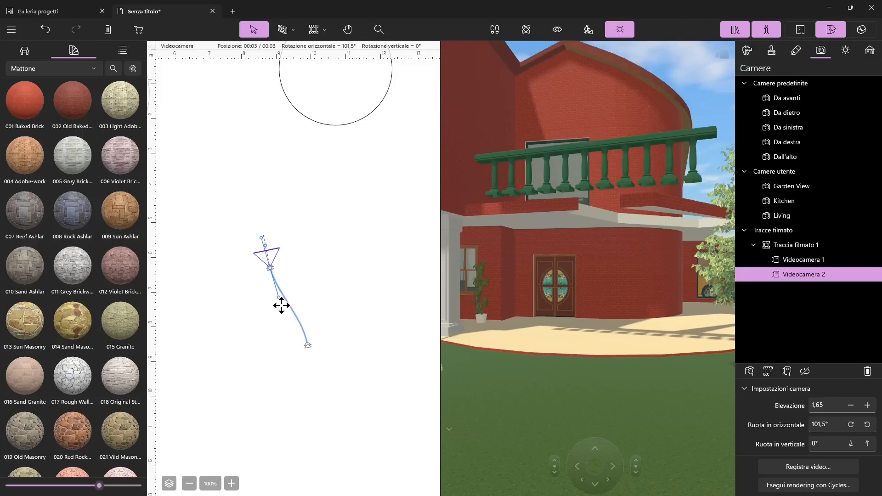
Step: Reshape the path at Videocamera 1, rotate the camera to about 115,9° and move it farther back from the house
left_click(309, 346)
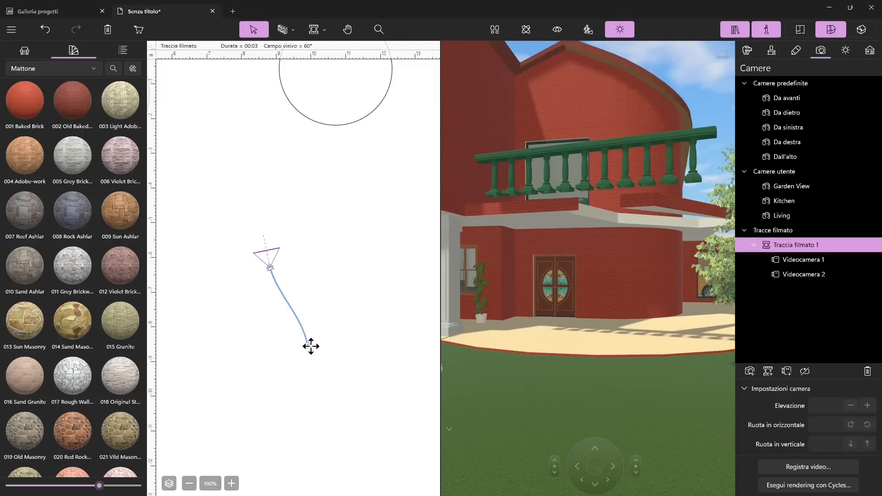
left_click_drag(299, 315, 292, 318)
left_click_drag(303, 321, 293, 325)
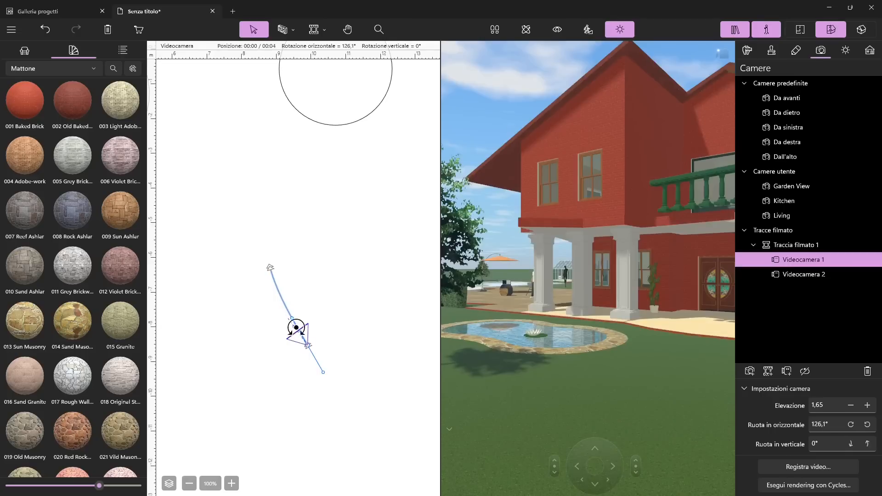
mouse_move(299, 325)
left_mouse_down()
mouse_move(303, 315)
mouse_move(305, 335)
mouse_move(298, 322)
left_mouse_up()
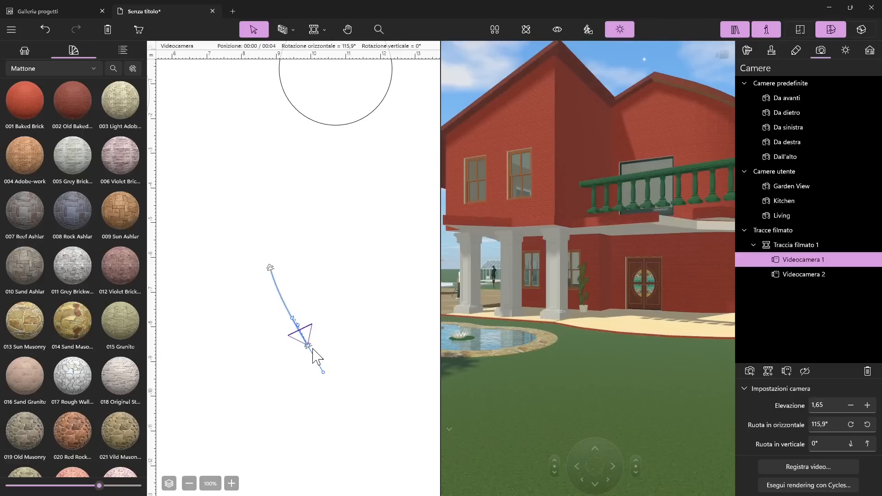
left_click_drag(322, 375, 327, 385)
left_click_drag(308, 345, 320, 375)
Step: Set Videocamera 1 to 116,9° horizontal rotation and 0,90 elevation, comparing its view with that of Videocamera 2
left_click(801, 273)
left_click(801, 261)
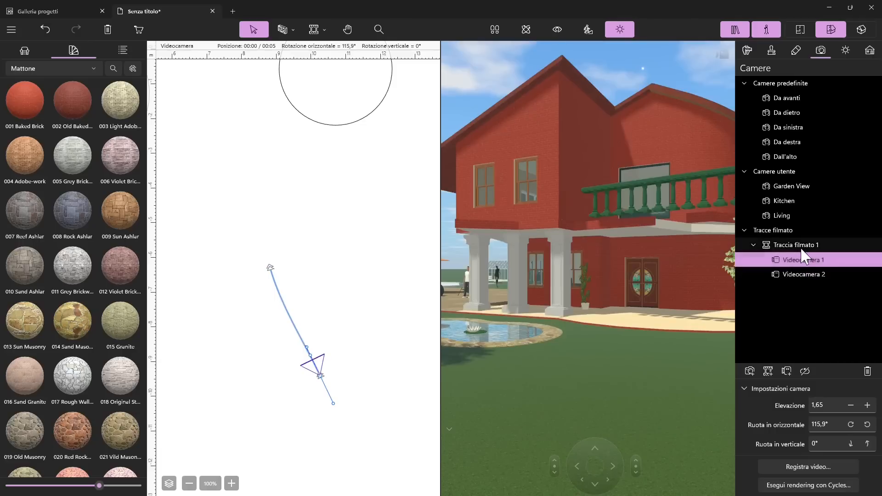
left_click(801, 275)
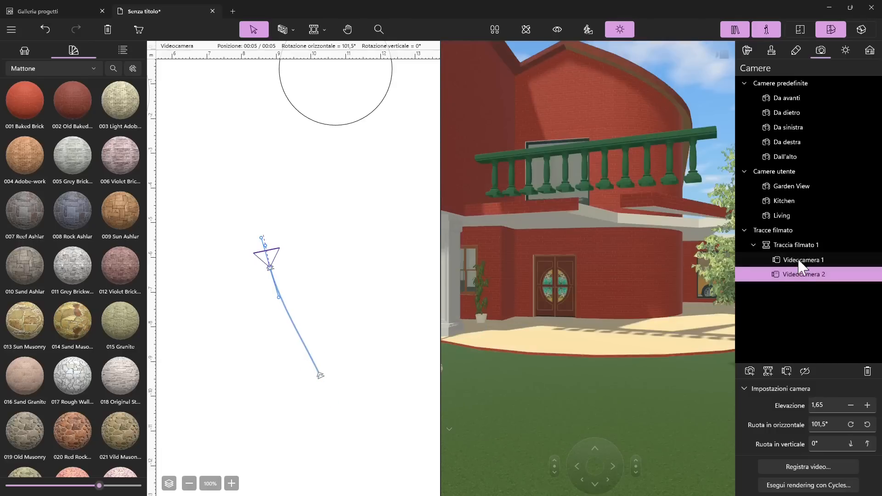
left_click(798, 260)
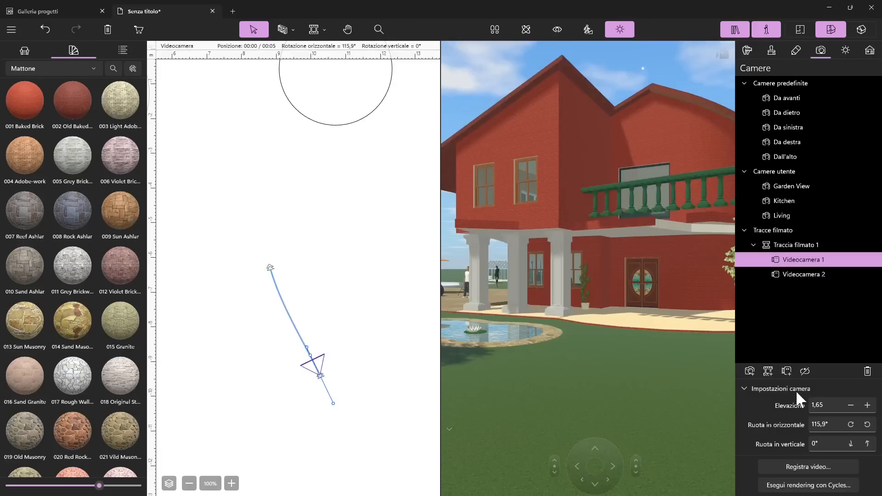
left_click(864, 427)
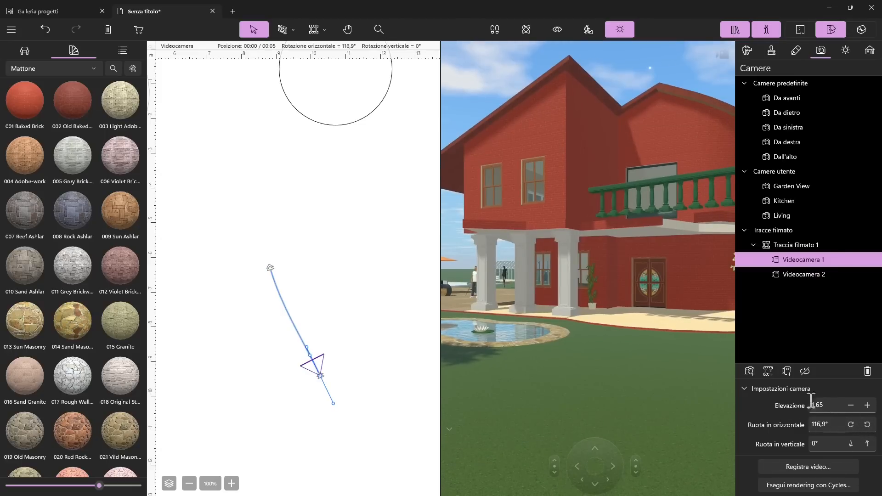
left_click(851, 405)
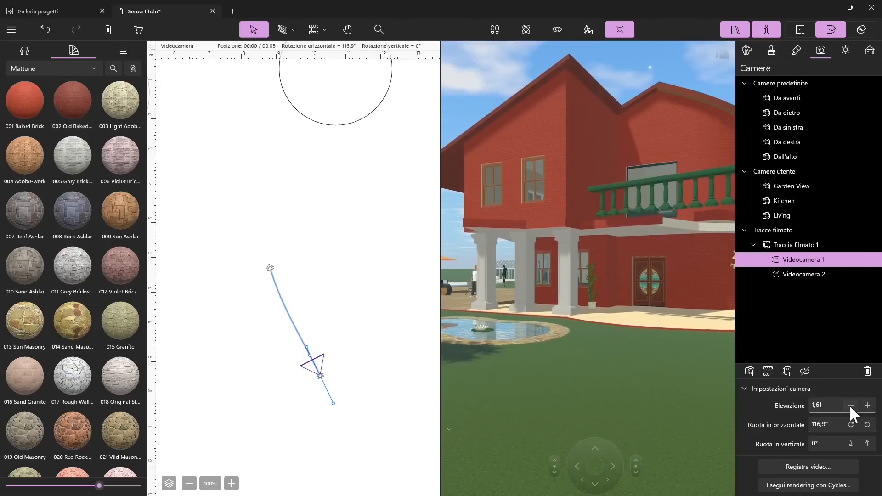
left_click(851, 405)
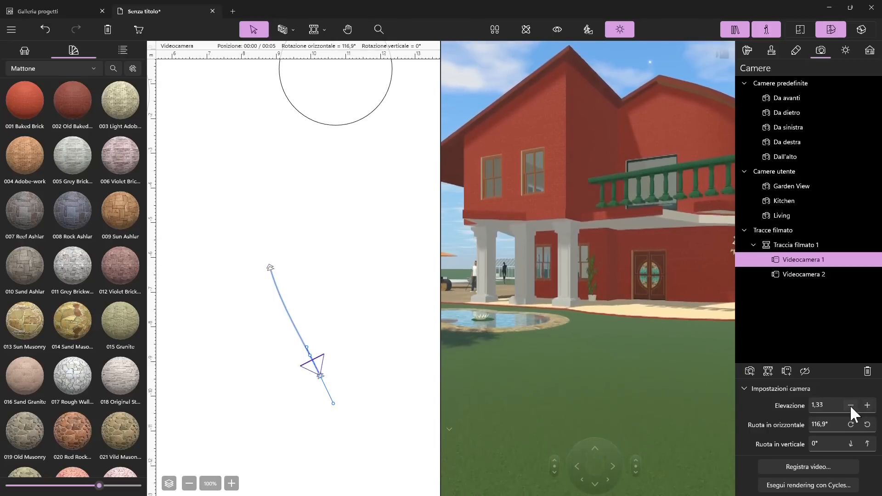
left_click(850, 405)
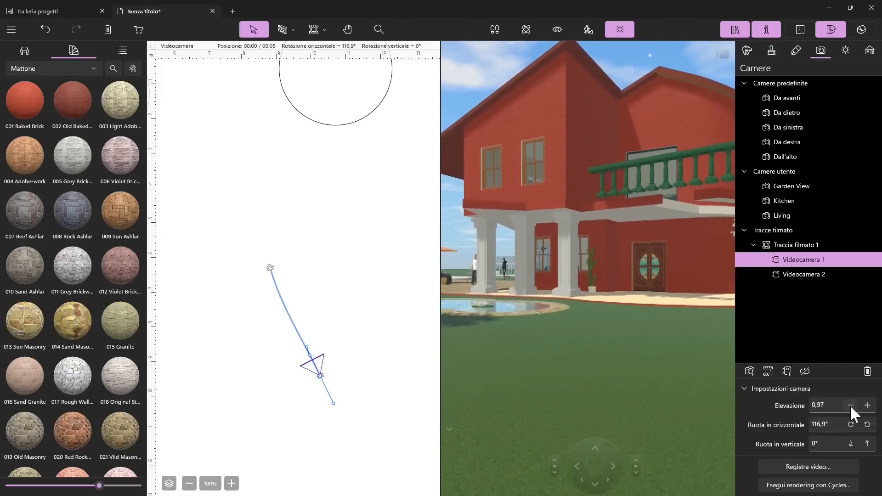
left_click(788, 274)
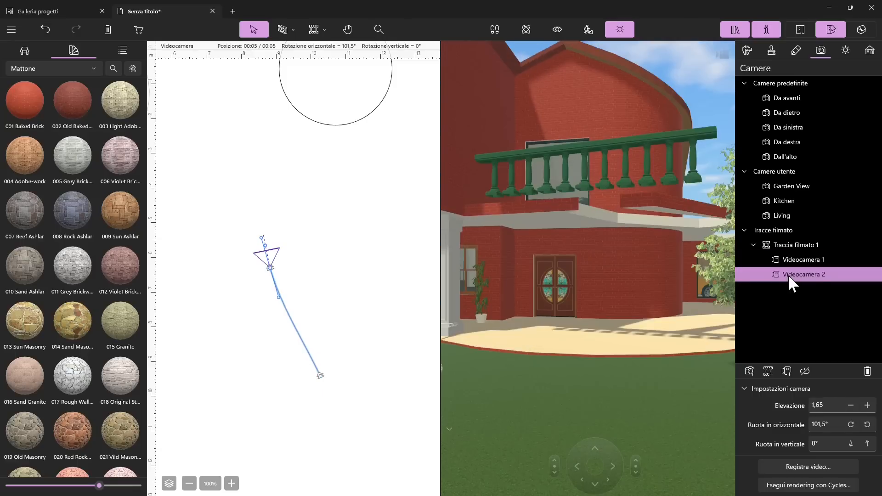
left_click(793, 260)
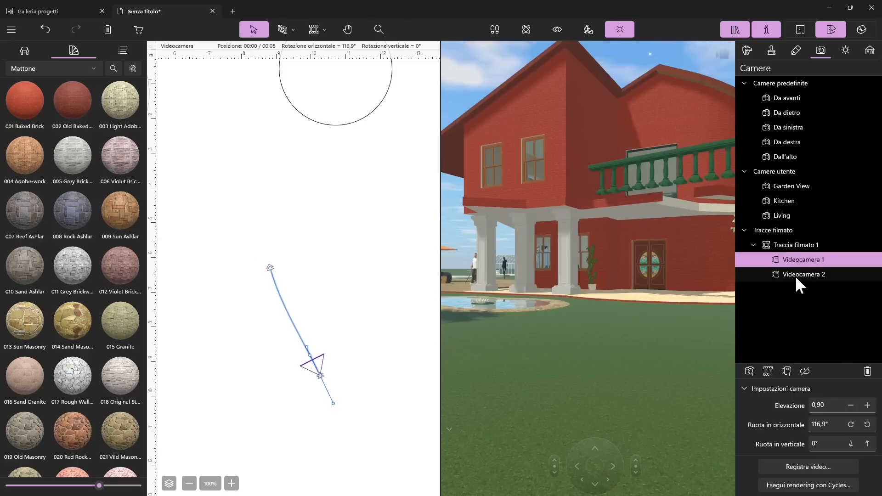
left_click(794, 275)
Step: Add a second movie track with a single camera between the first track and the house, facing the entrance door
scroll(350, 335, "down", 2)
scroll(340, 275, "up", 1)
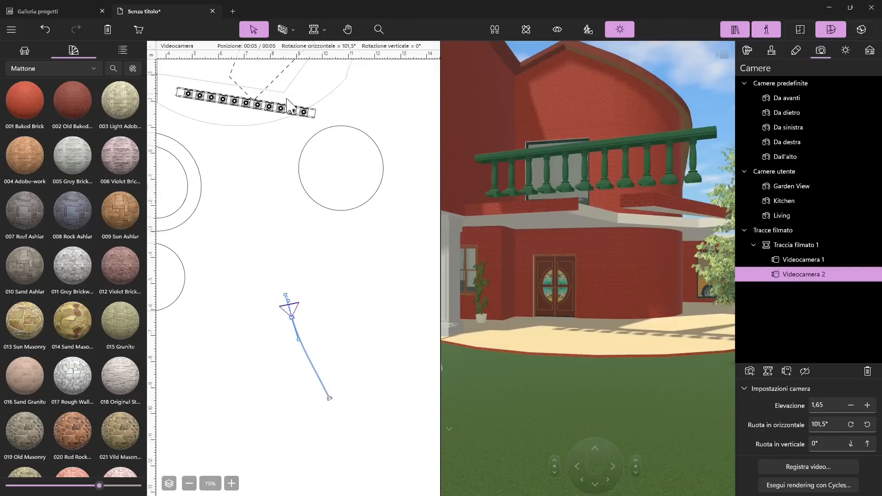
left_click(324, 30)
left_click(346, 97)
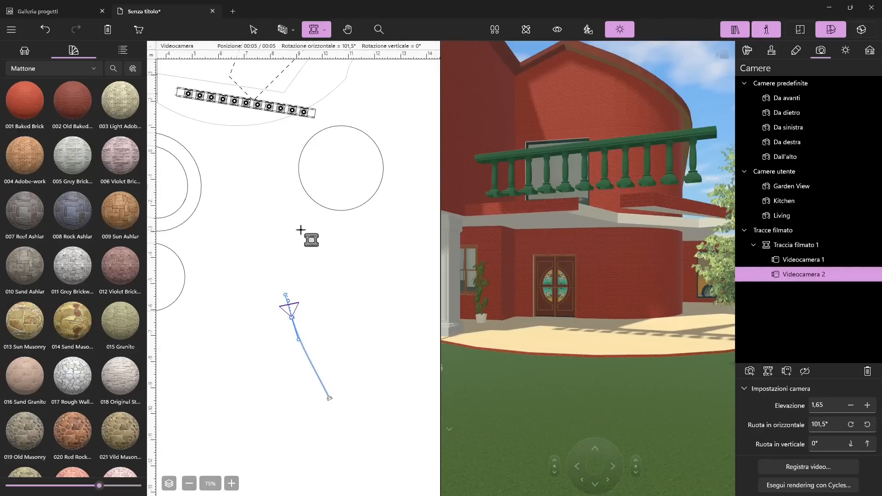
left_click(274, 221)
left_click(268, 174)
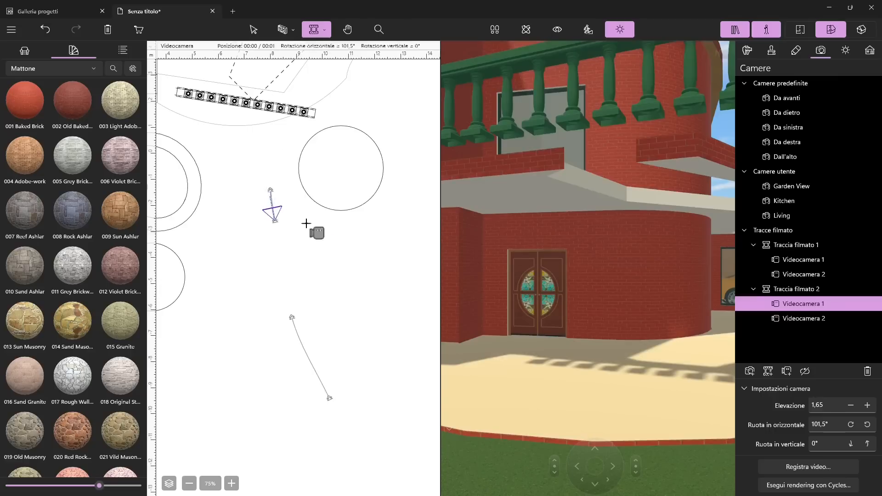
key("Escape")
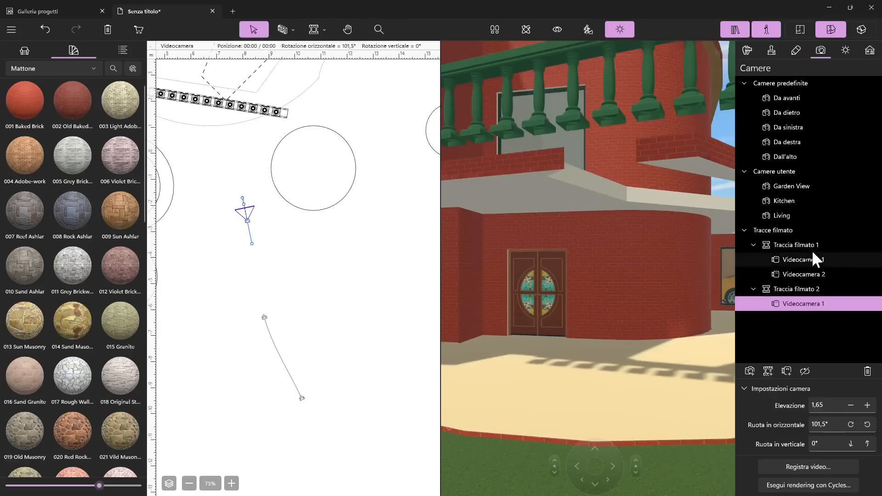
Step: Undo the creation of the second movie track and delete the remaining Traccia filmato 1 with its two cameras
key("ctrl+z")
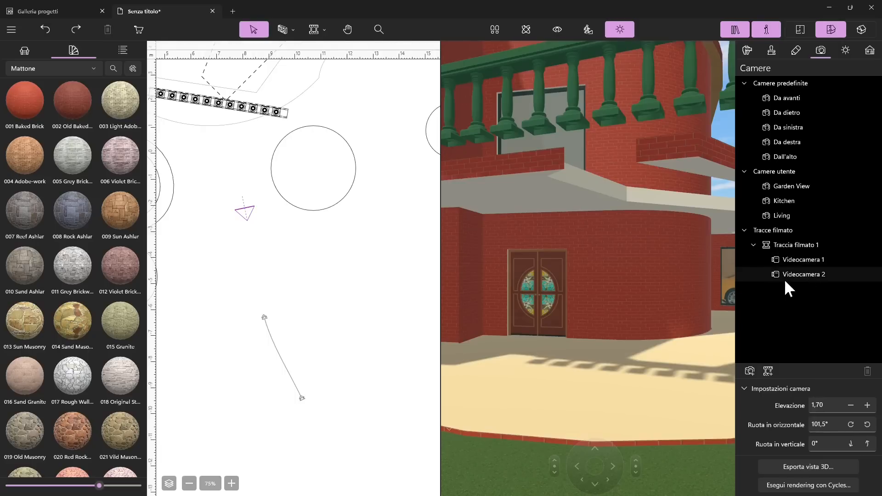
left_click(802, 245)
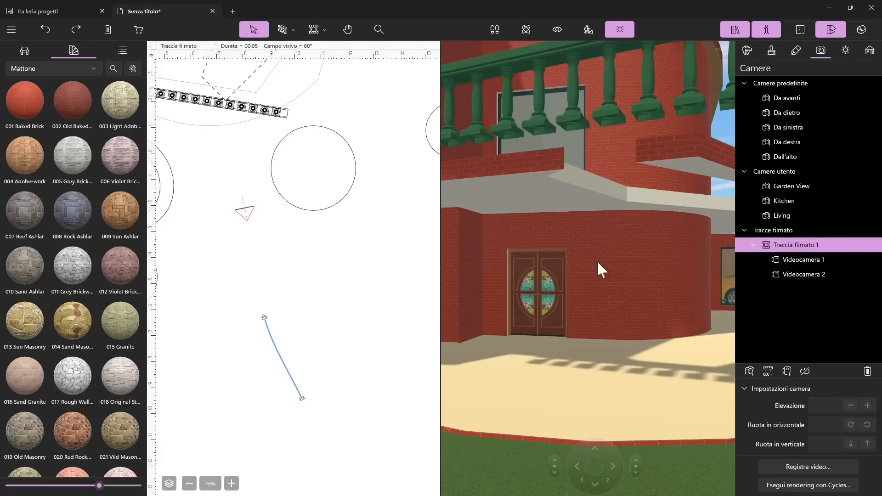
right_click(794, 247)
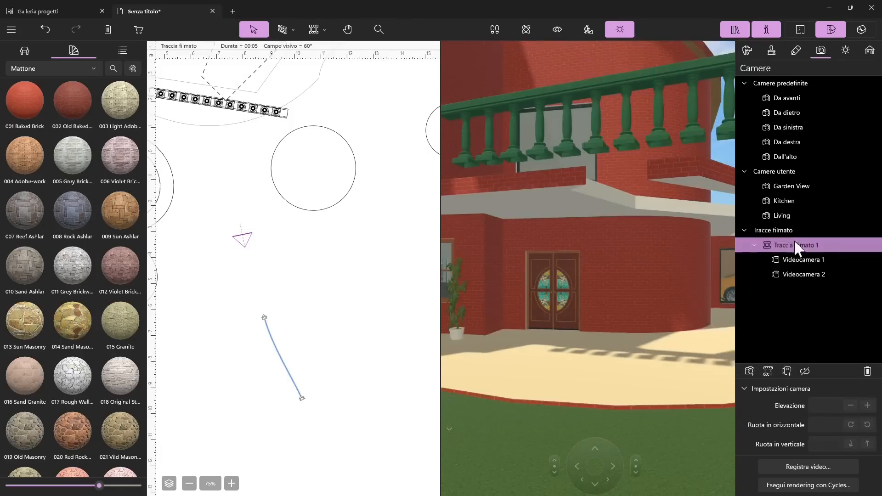
right_click(793, 242)
left_click(754, 250)
scroll(321, 284, "down", 5)
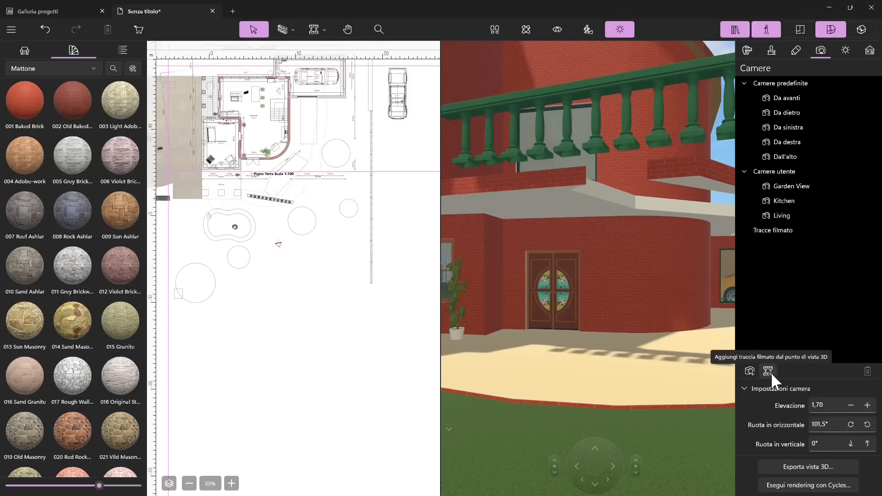
Step: Add a movie track from the current 3D viewpoint and select its single video camera
left_click(771, 372)
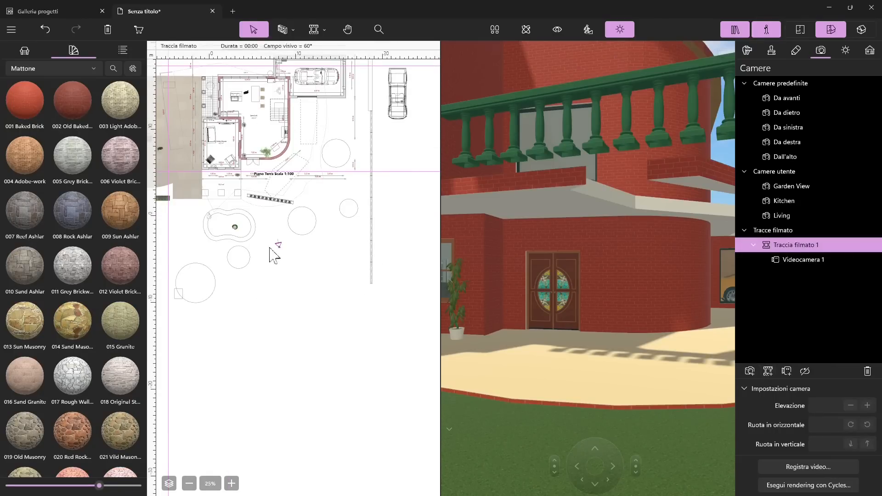
left_click(310, 390)
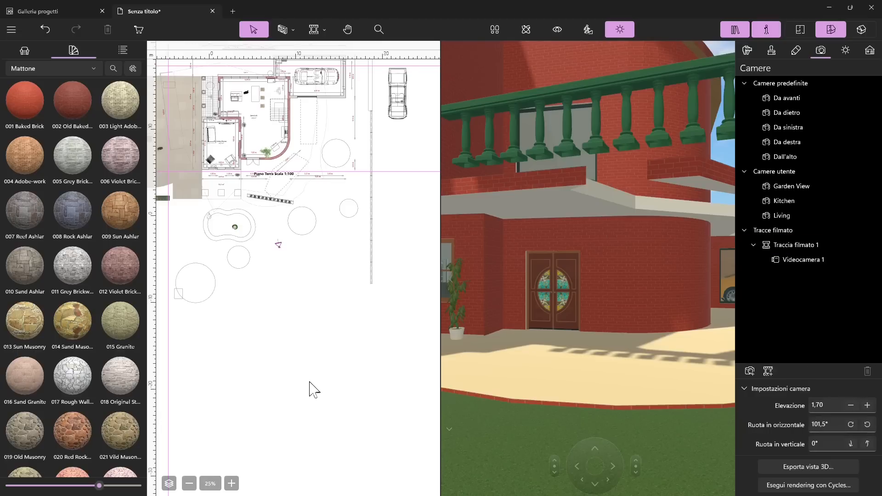
left_click(790, 259)
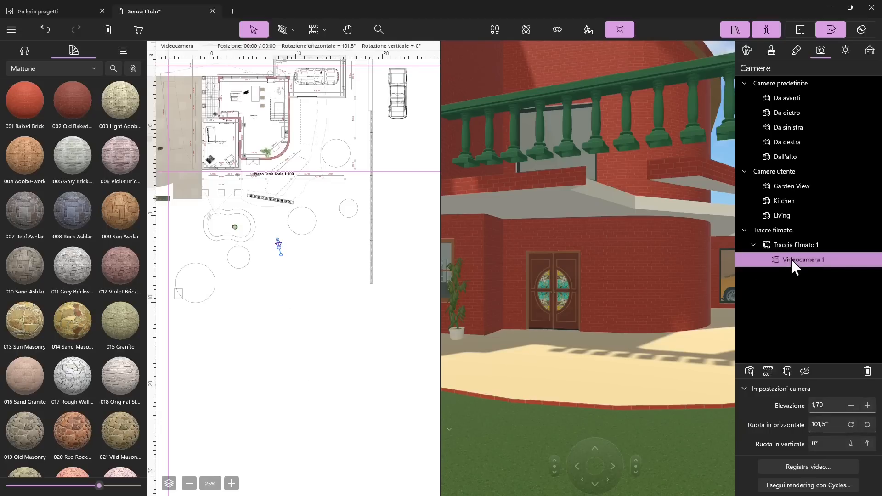
left_click(805, 371)
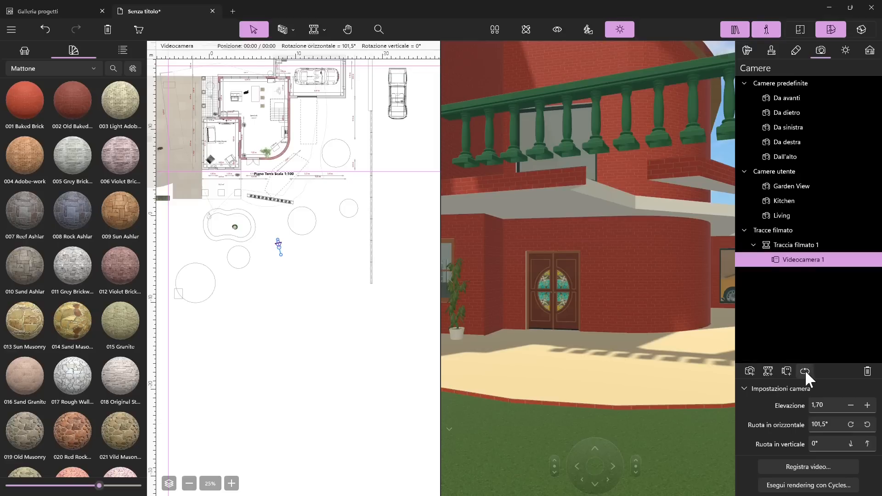
Step: Add another movie track from the 3D viewpoint and give it two additional video cameras
left_click(767, 372)
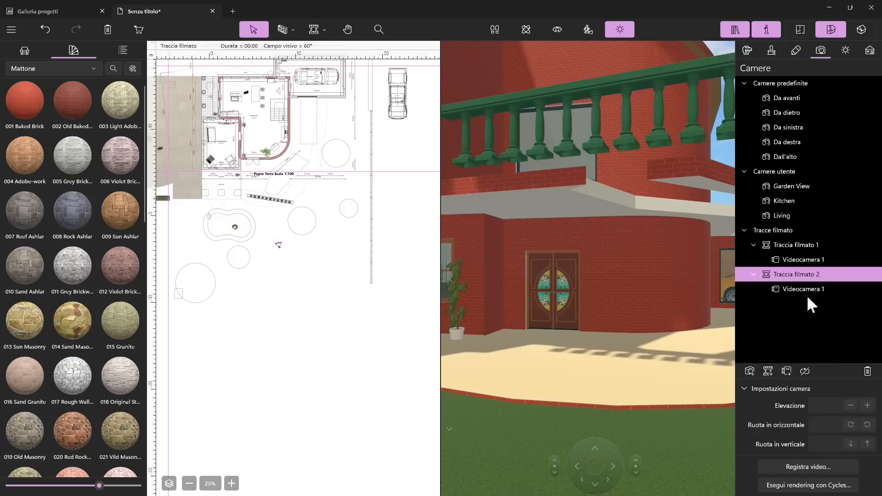
left_click(786, 371)
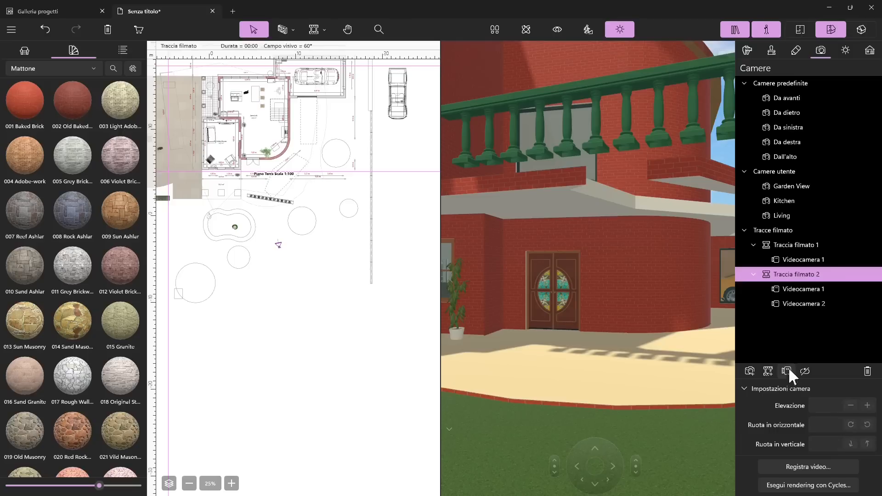
left_click(787, 371)
Step: Spread the three cameras of Traccia filmato 2 across the garden in the plan to form a bent path
scroll(266, 269, "up", 2)
left_click(325, 304)
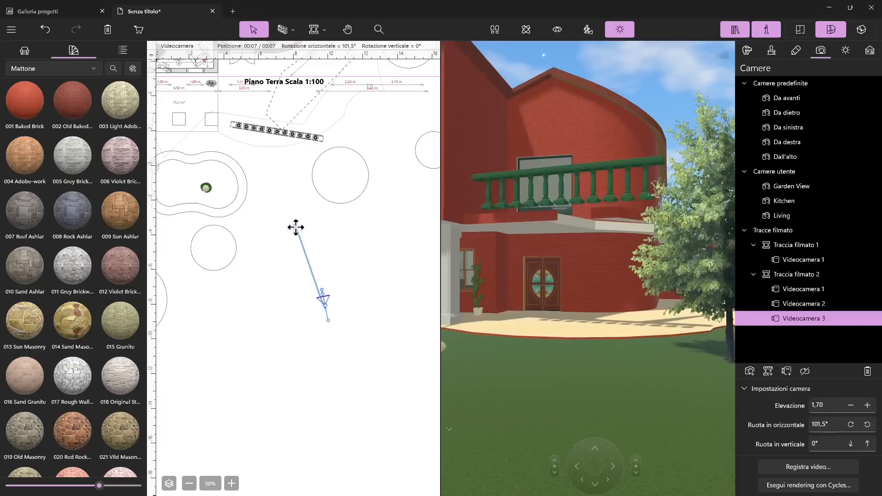
left_click_drag(324, 301, 324, 396)
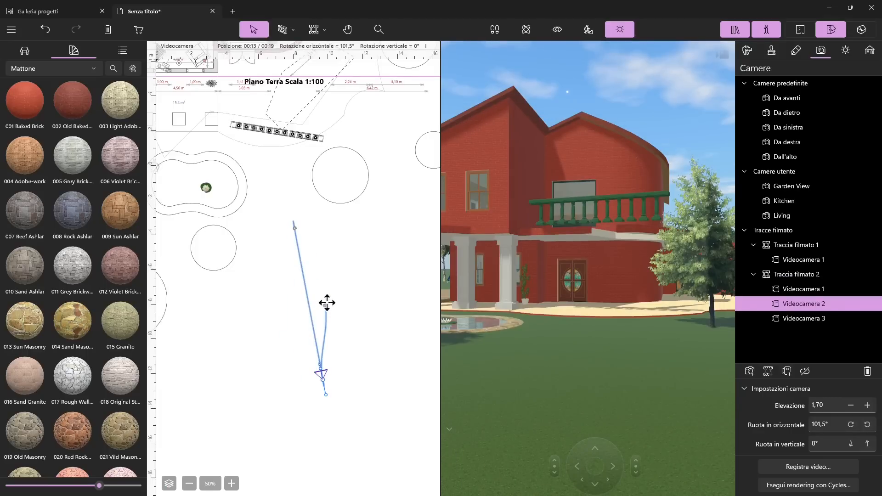
left_click_drag(327, 303, 408, 348)
left_click(327, 381)
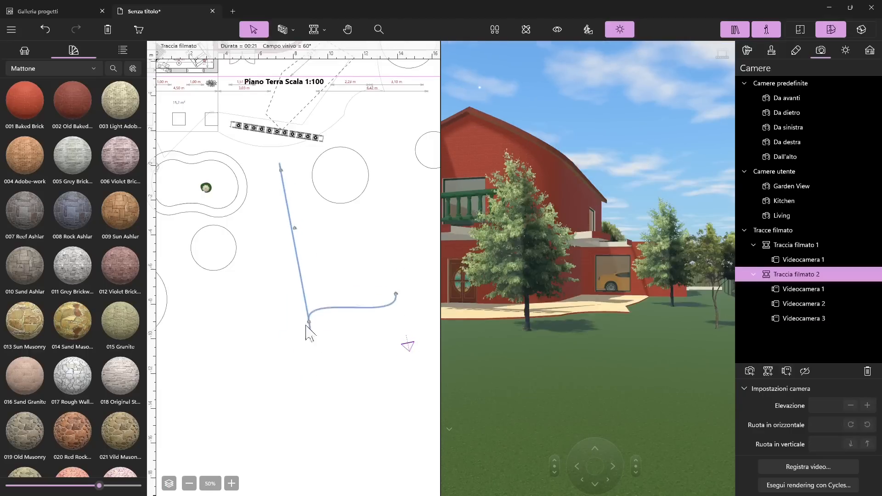
left_click_drag(297, 222, 309, 230)
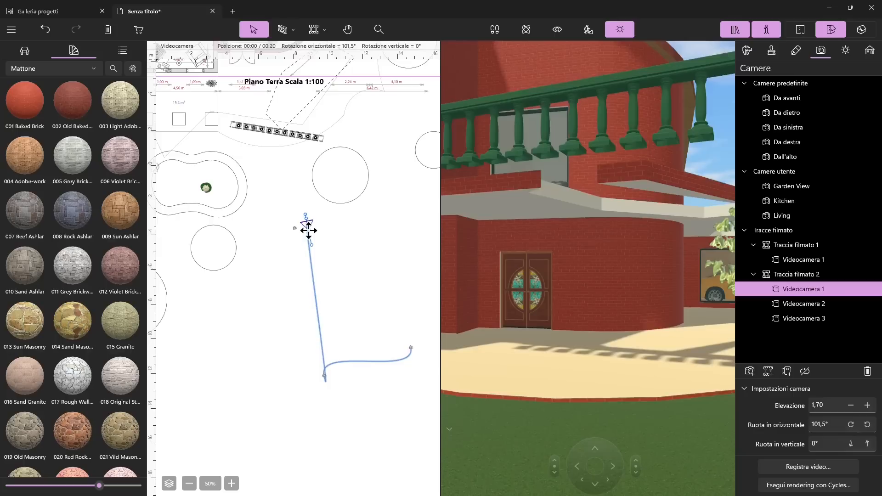
Step: Delete both Traccia filmato 1 and Traccia filmato 2
left_click(787, 244)
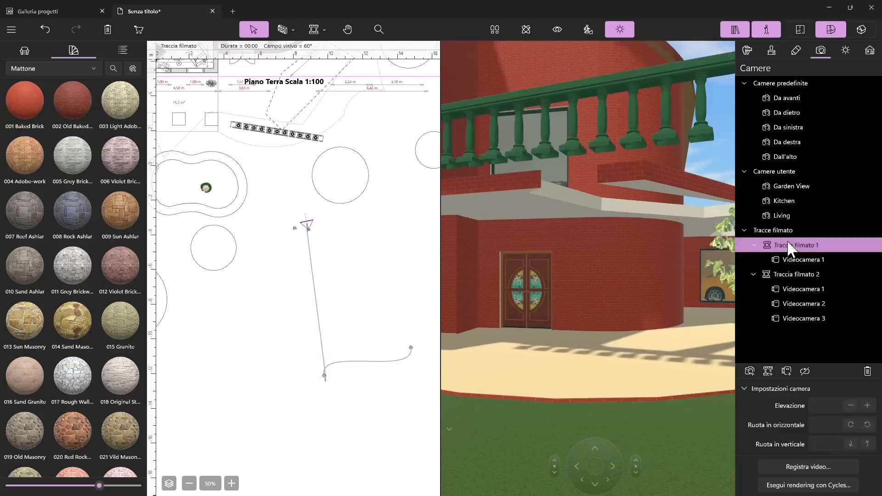
key("Delete")
left_click(791, 249)
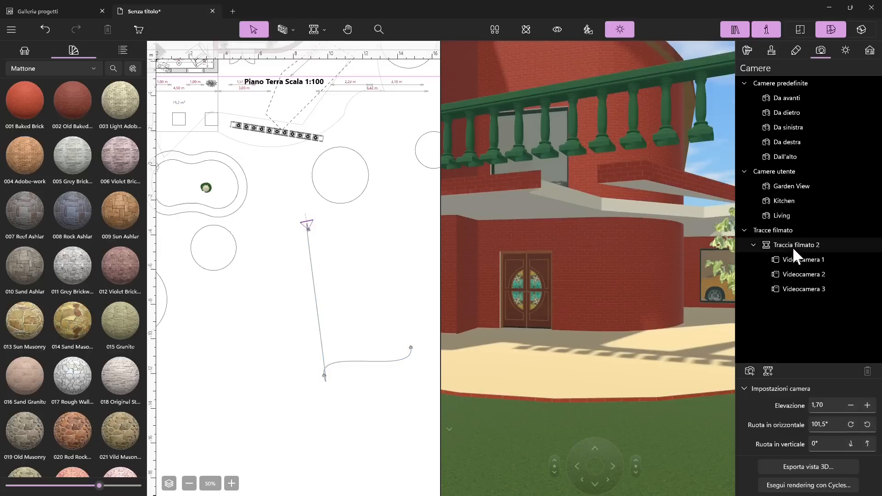
key("Delete")
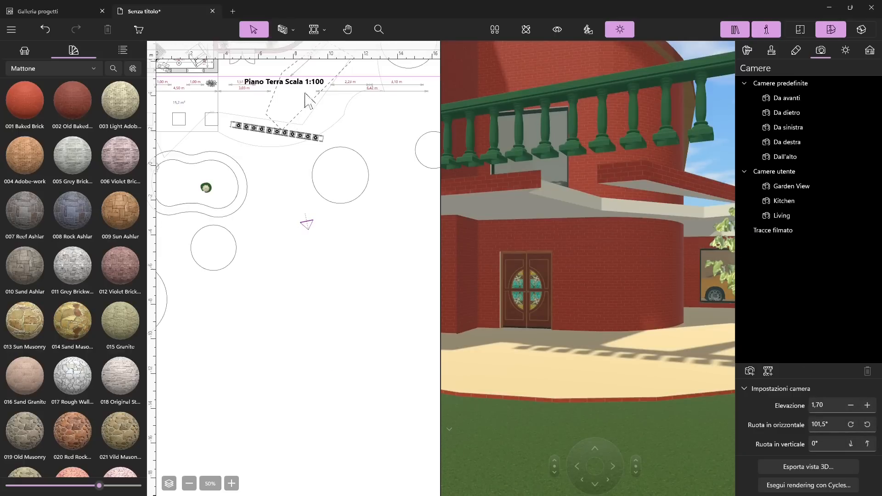
Step: Draw a movie track in the plan, placing its first three cameras from the garden up to the front balustrade
left_click(324, 29)
left_click(341, 96)
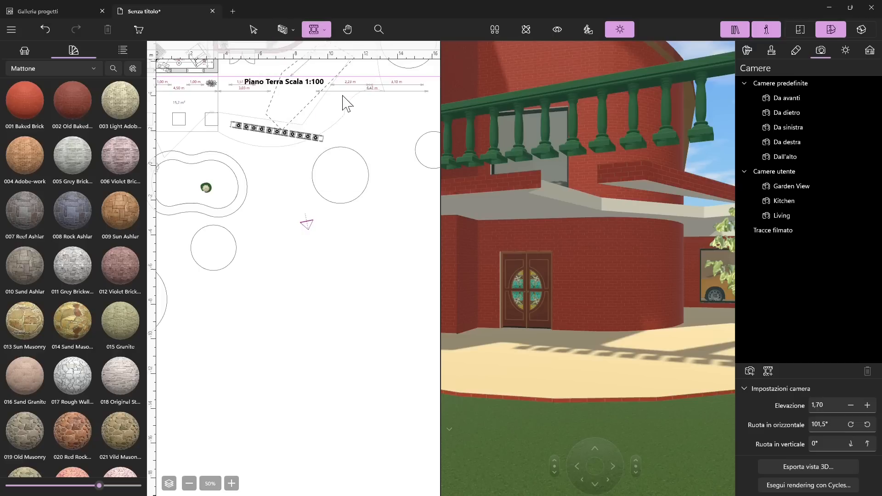
scroll(301, 314, "down", 2)
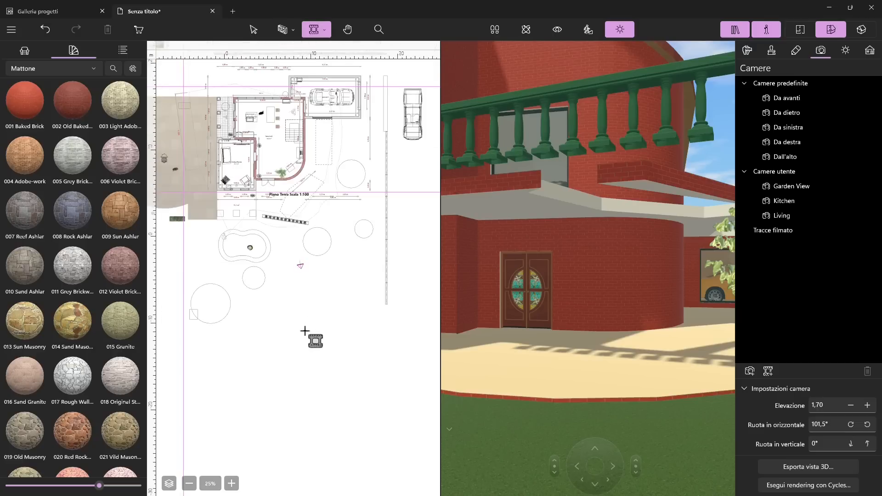
left_click(332, 326)
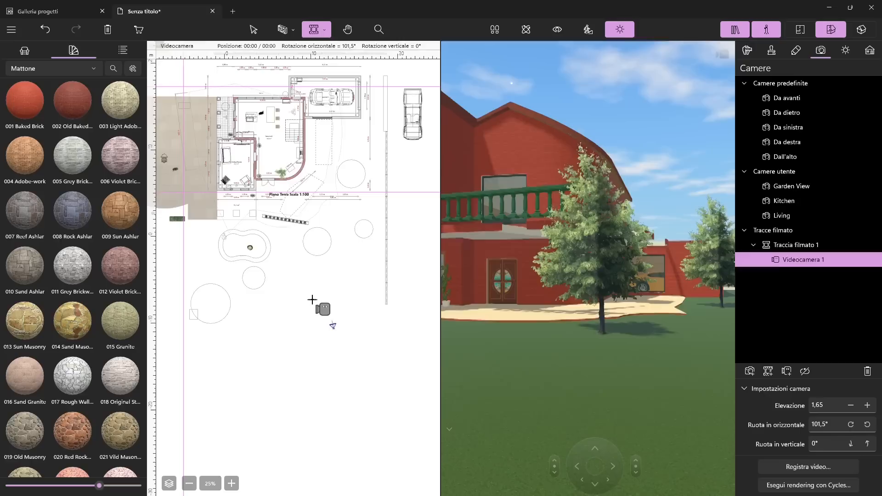
left_click(302, 277)
left_click(274, 222)
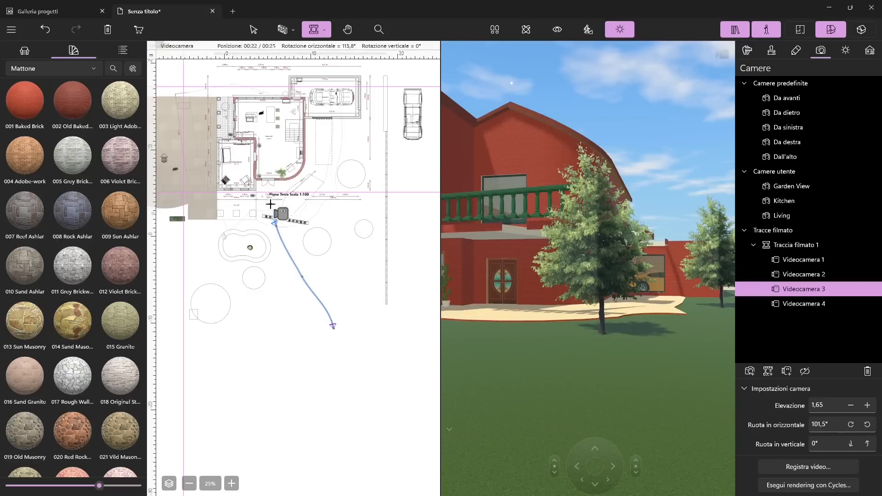
Step: Continue the track with five more cameras through the entrance and the house interior to the paved terrace, and end it there
left_click(272, 164)
left_click(284, 127)
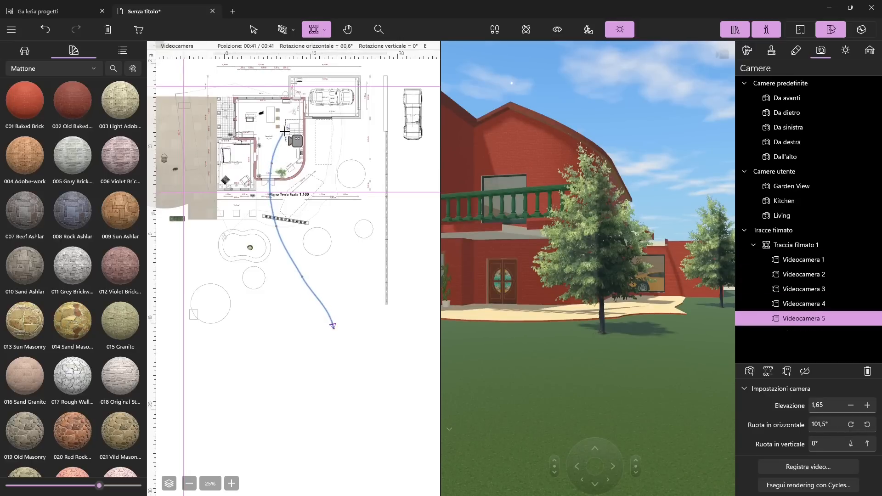
left_click(270, 107)
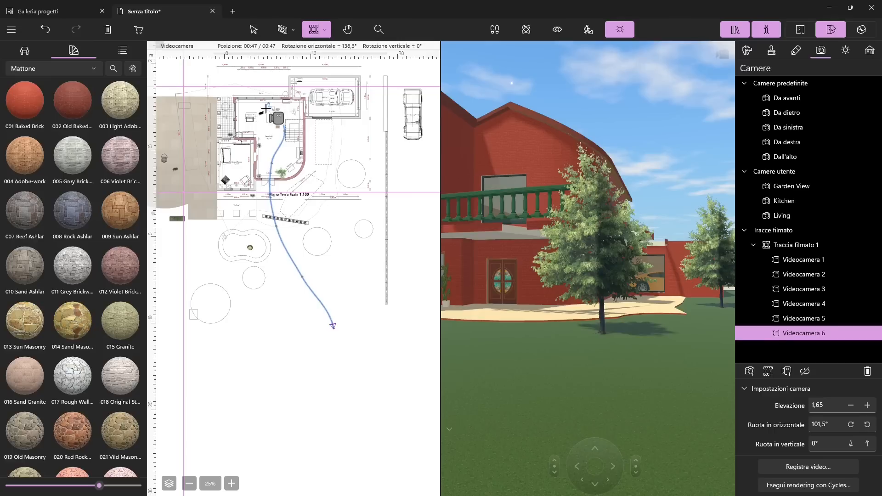
left_click(230, 107)
left_click(227, 108)
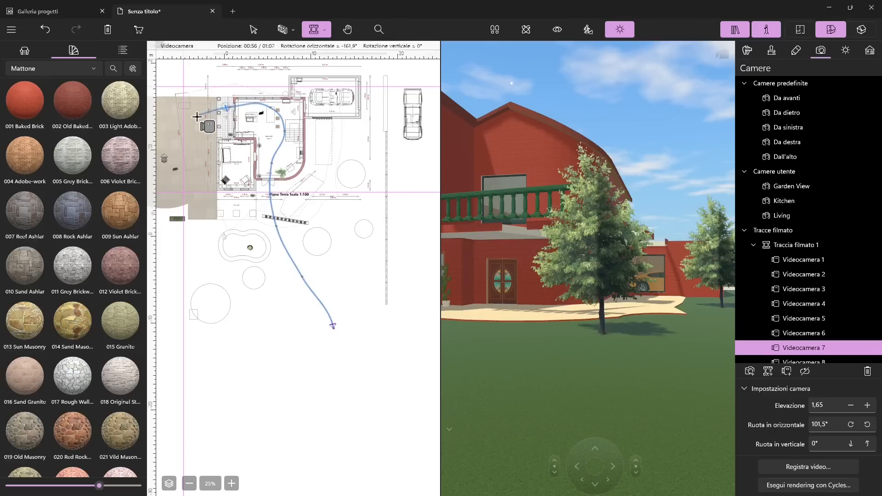
left_click(183, 147)
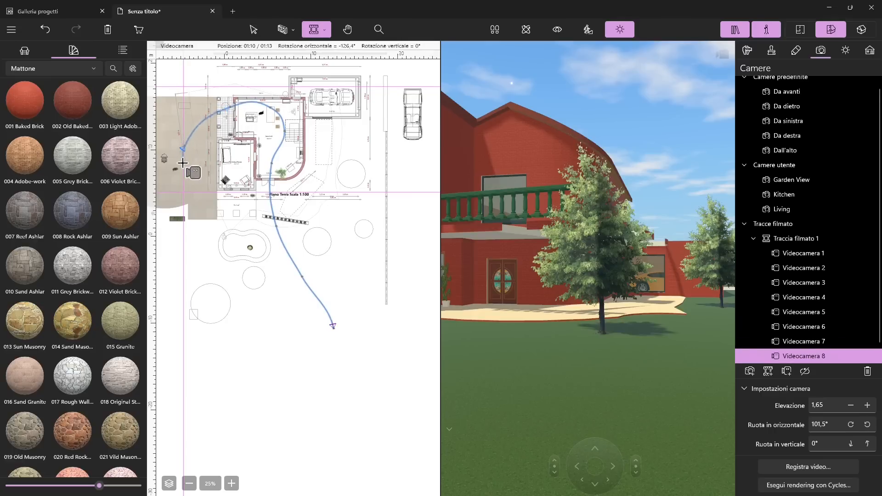
key("Escape")
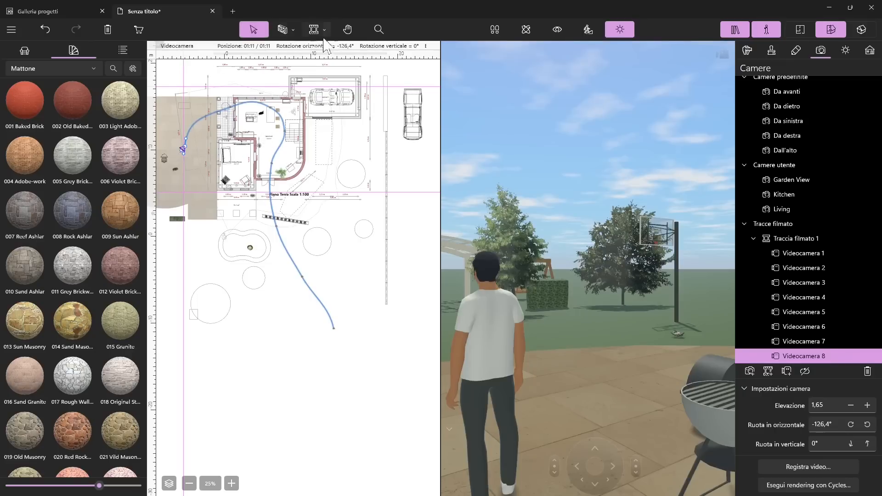
Step: Move Videocamera 8 slightly outward on the terrace and adjust its path handle to straighten the end of the curve
scroll(198, 156, "up", 4)
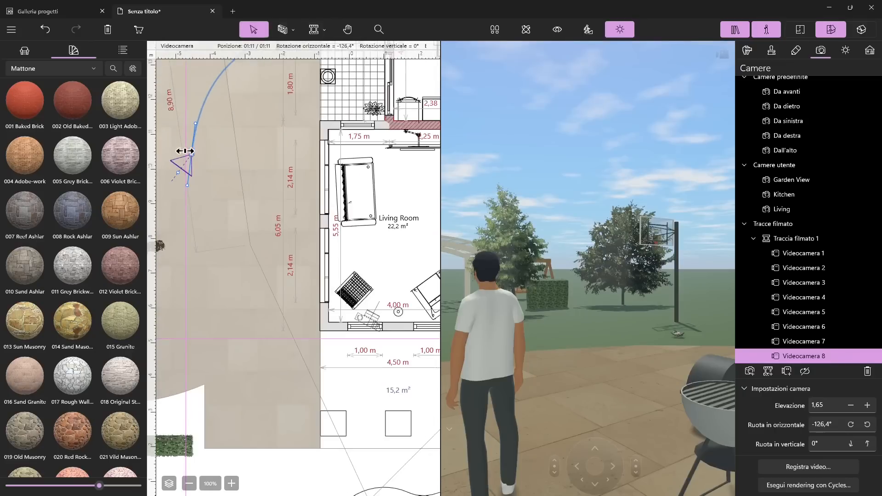
mouse_move(190, 152)
left_mouse_down()
mouse_move(179, 167)
mouse_move(183, 154)
left_mouse_up()
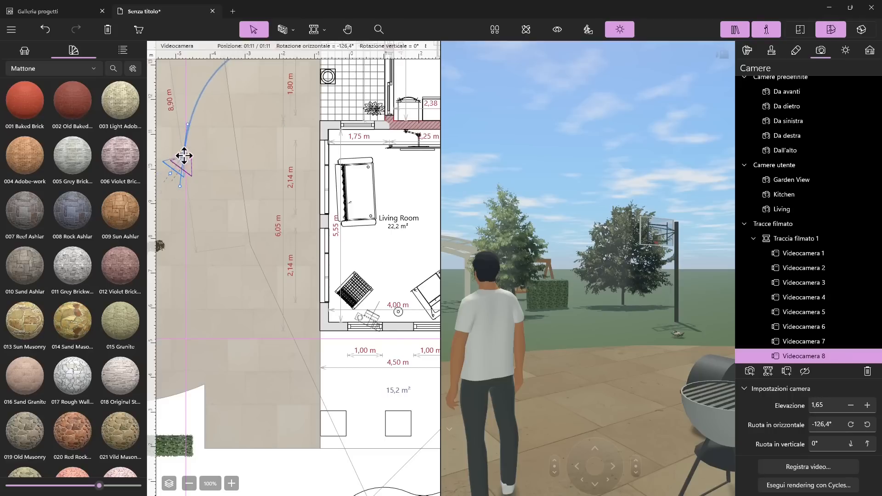
mouse_move(188, 124)
left_mouse_down()
mouse_move(201, 145)
mouse_move(201, 130)
left_mouse_up()
scroll(249, 184, "down", 3)
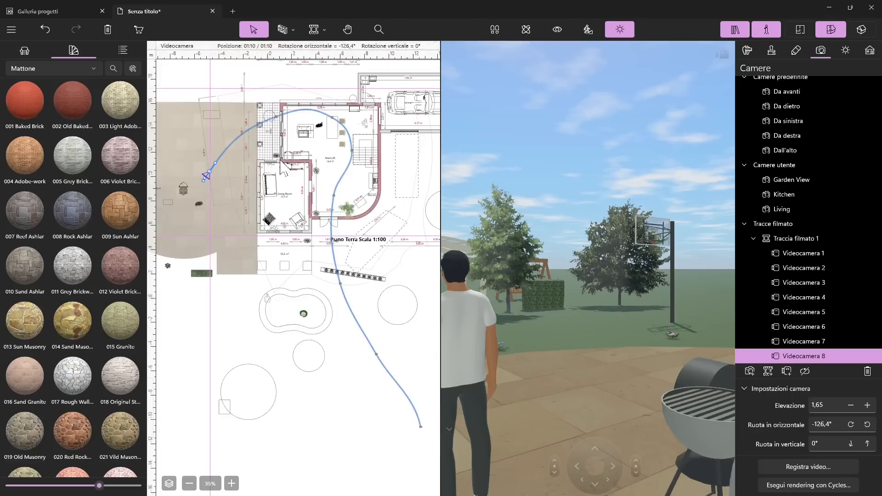
Step: Rotate Videocamera 1 at the garden end of the track to 115,4° horizontally, towards the entrance door
scroll(332, 237, "down", 2)
left_click(341, 315)
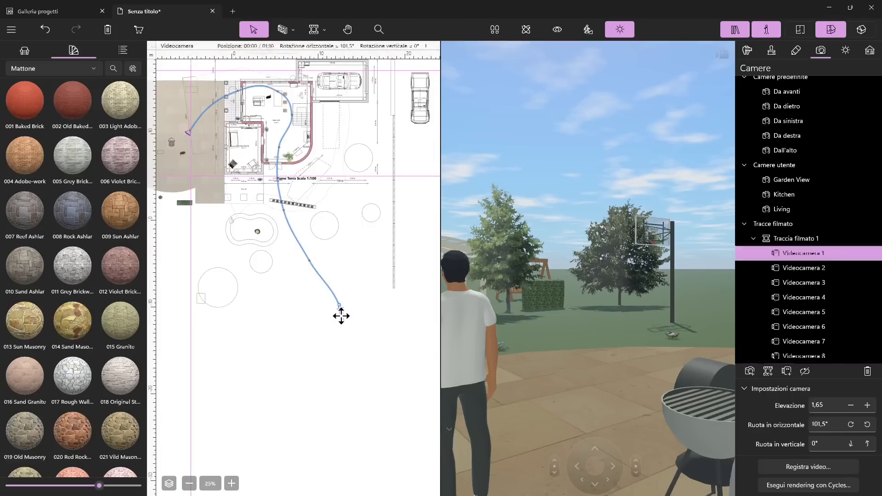
scroll(340, 304, "up", 2)
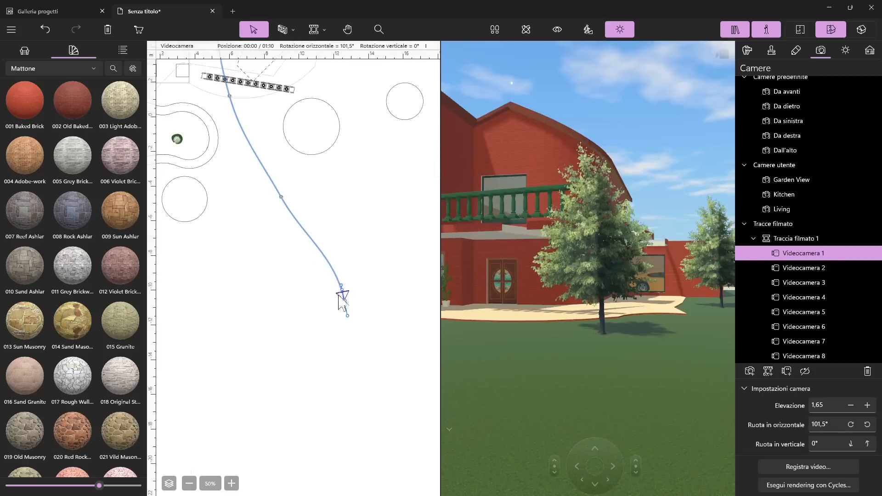
mouse_move(340, 287)
left_mouse_down()
mouse_move(326, 282)
mouse_move(335, 281)
left_mouse_up()
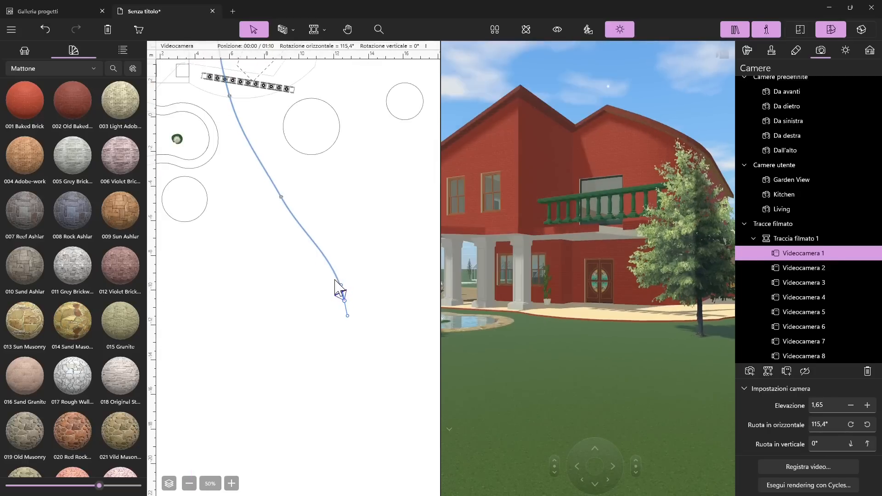
Step: Adjust the path curve at Videocamera 2 and rotate that camera to 114,4° horizontally, finishing with Videocamera 3 selected
left_click(281, 197)
left_click_drag(274, 184, 275, 181)
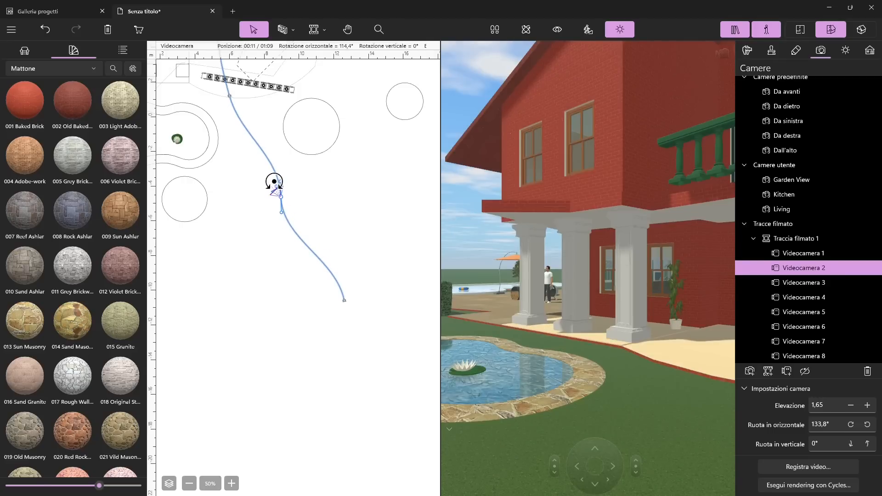
scroll(296, 344, "down", 2)
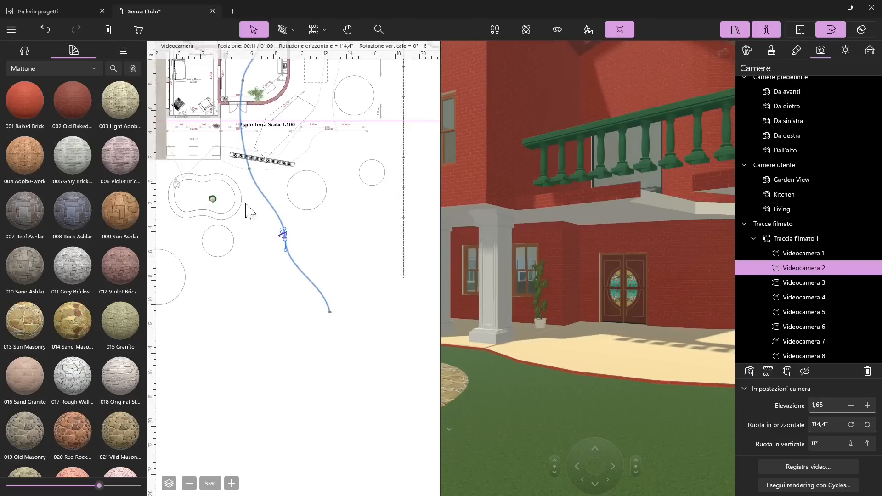
left_click(248, 172)
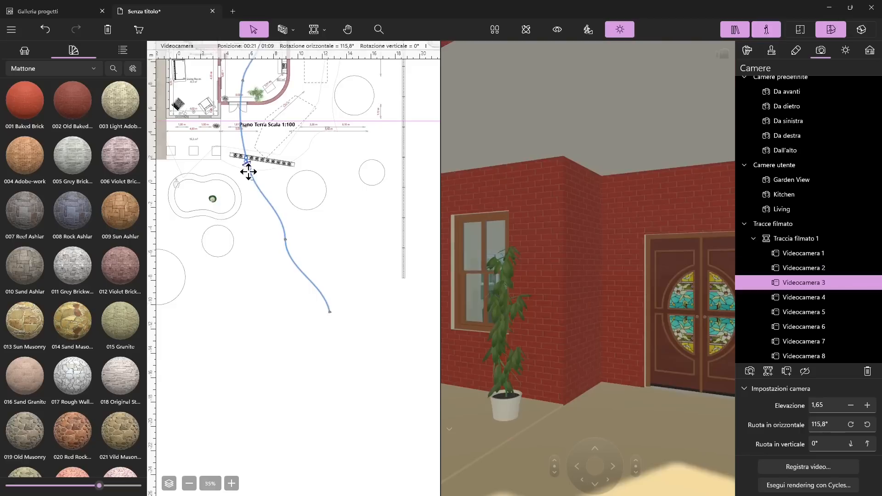
Step: Rotate Videocamera 3 to 100,2° horizontally so that it faces the entrance door
scroll(248, 172, "up", 3)
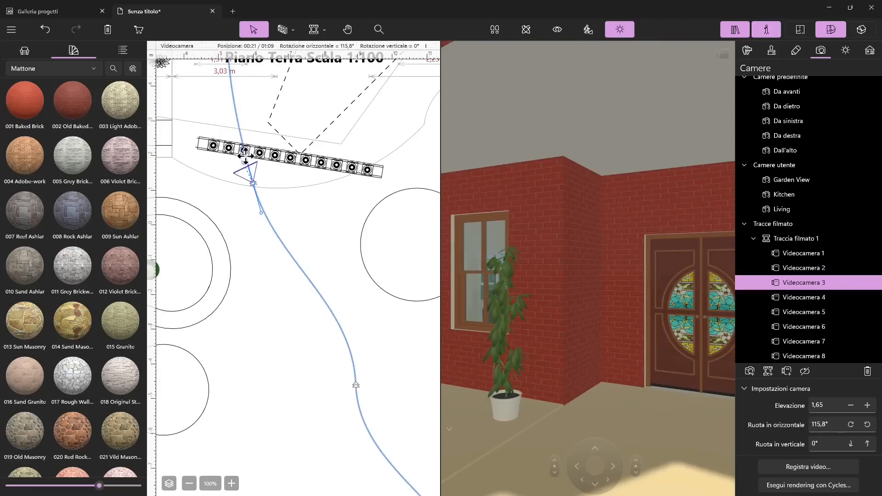
left_click_drag(243, 162, 248, 164)
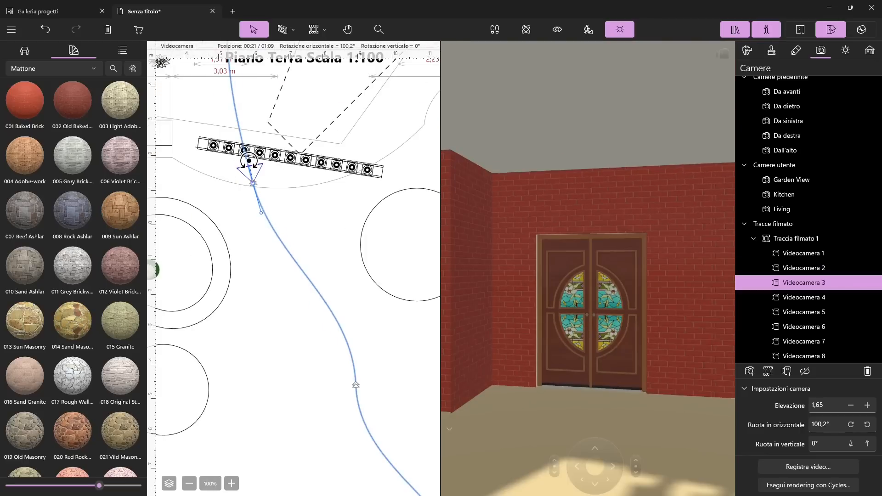
scroll(257, 303, "down", 1)
scroll(255, 296, "down", 1)
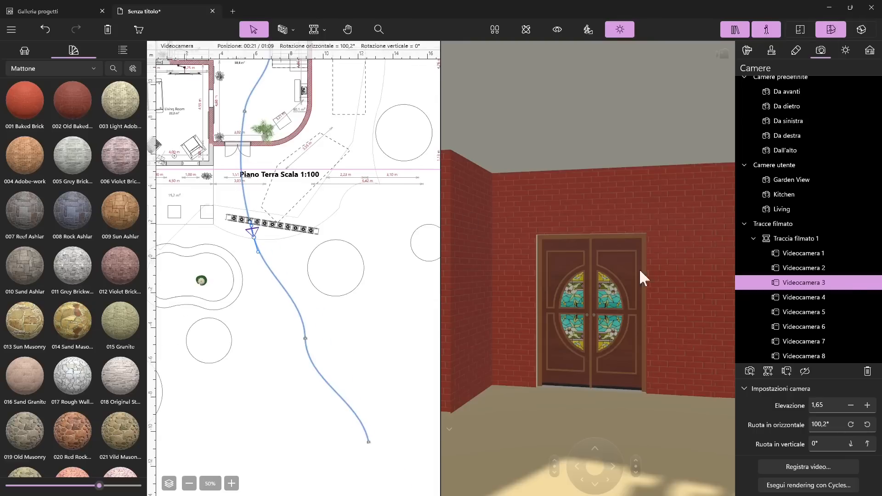
Step: Adjust the path curve between Videocamera 3 and Videocamera 4 so that it runs straighter through the entrance door
left_click(775, 294)
scroll(294, 235, "down", 2)
scroll(276, 188, "up", 2)
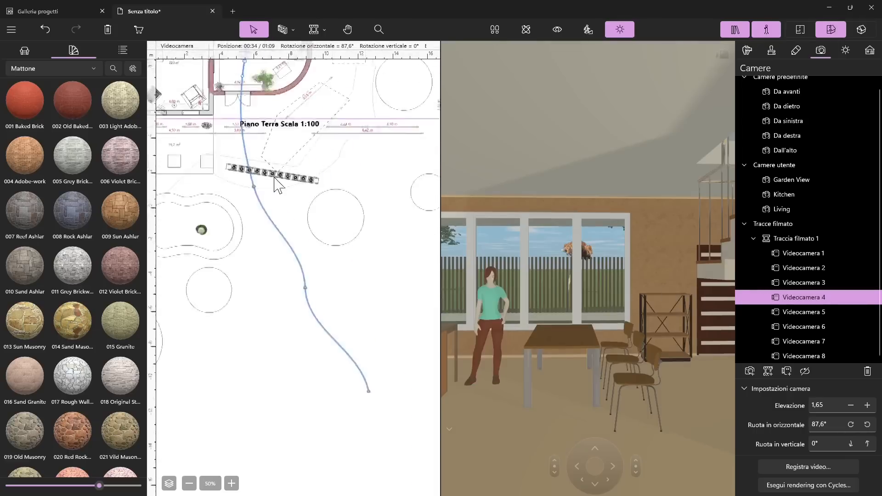
left_click_drag(250, 158, 237, 149)
left_click(801, 283)
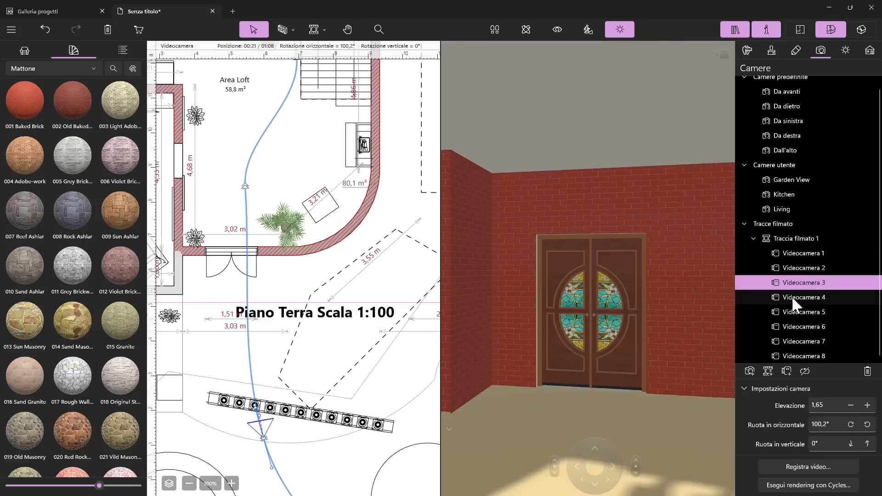
Step: Rotate Videocamera 5 beside the staircase to 114,4° horizontally, towards the dining area windows
left_click(792, 297)
left_click(796, 312)
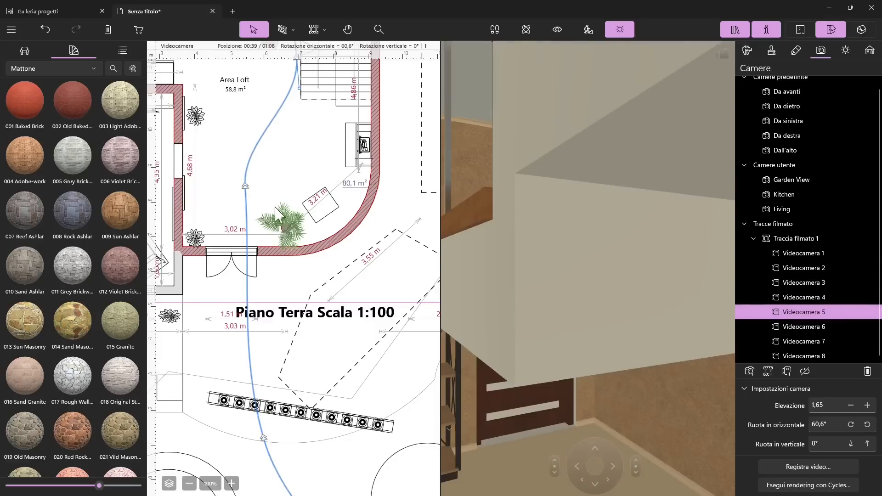
scroll(275, 247, "down", 4)
scroll(277, 253, "up", 6)
scroll(278, 253, "up", 5)
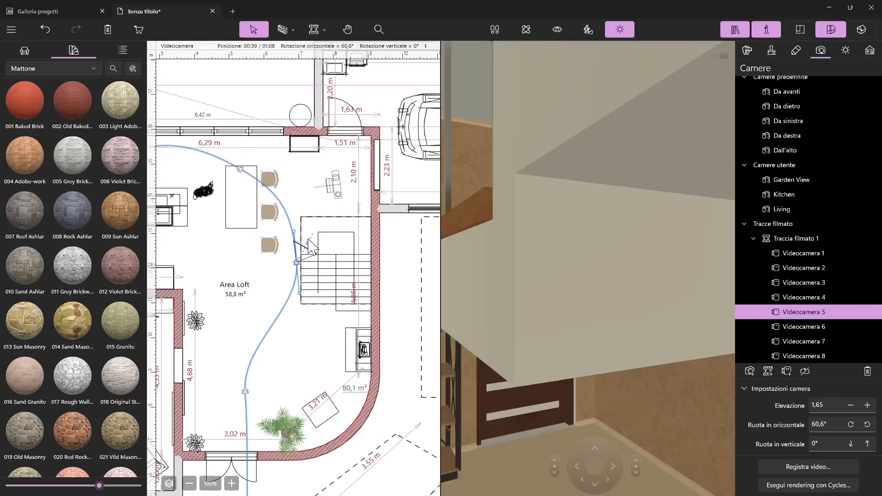
left_click_drag(315, 236, 283, 235)
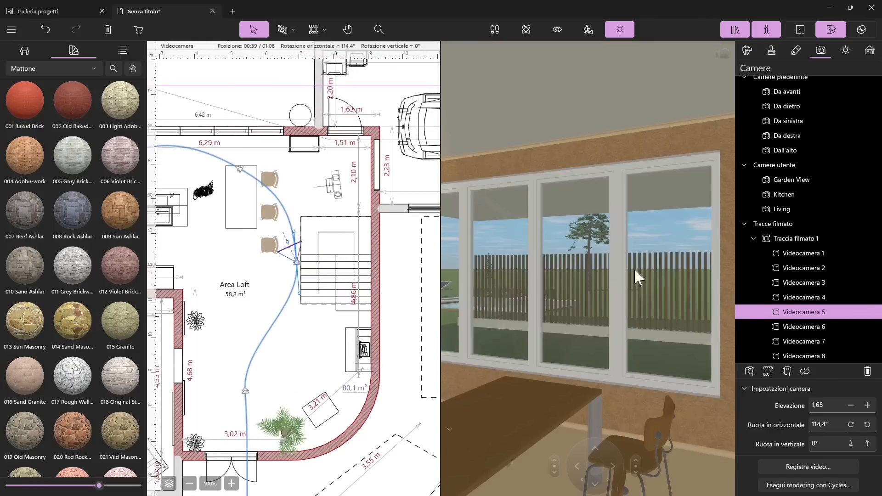
Step: Rotate Videocamera 6 by the dining table to 168,7° horizontally, and check the views of Videocamera 7 and Videocamera 8
left_click(811, 327)
mouse_move(230, 169)
left_mouse_down()
mouse_move(223, 158)
mouse_move(220, 168)
left_mouse_up()
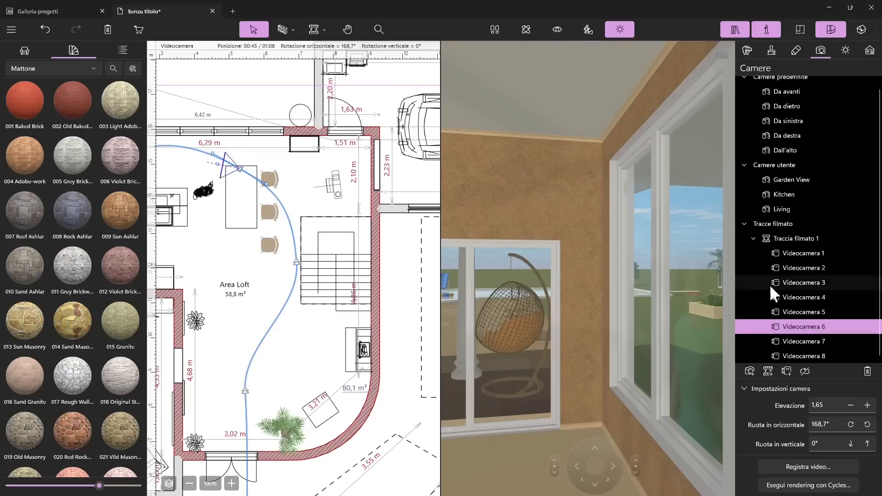
left_click(797, 341)
scroll(331, 216, "down", 2)
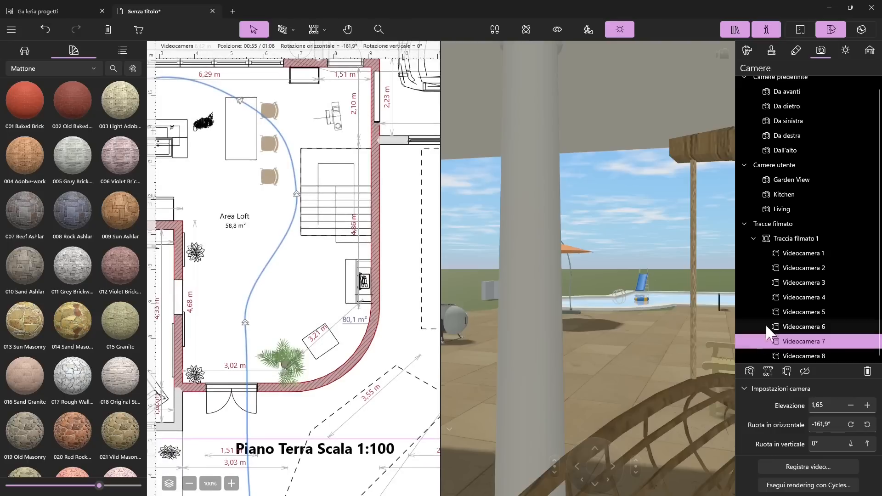
left_click(823, 355)
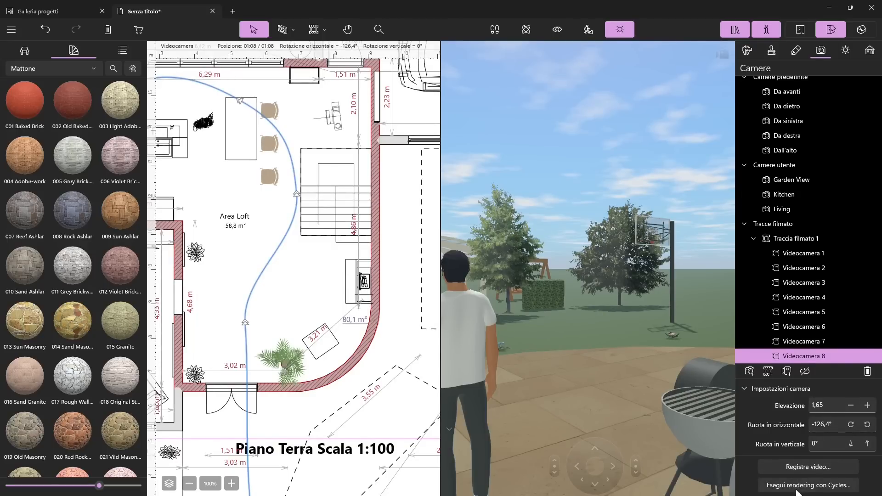
Step: Open the video recording settings, try the 360° and both 3D stereo export types, and return the export type to Video
left_click(795, 467)
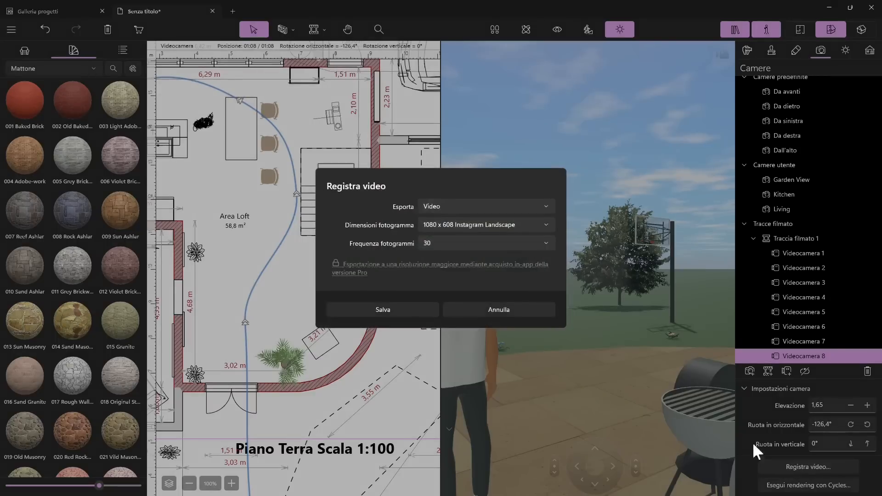
left_click(441, 208)
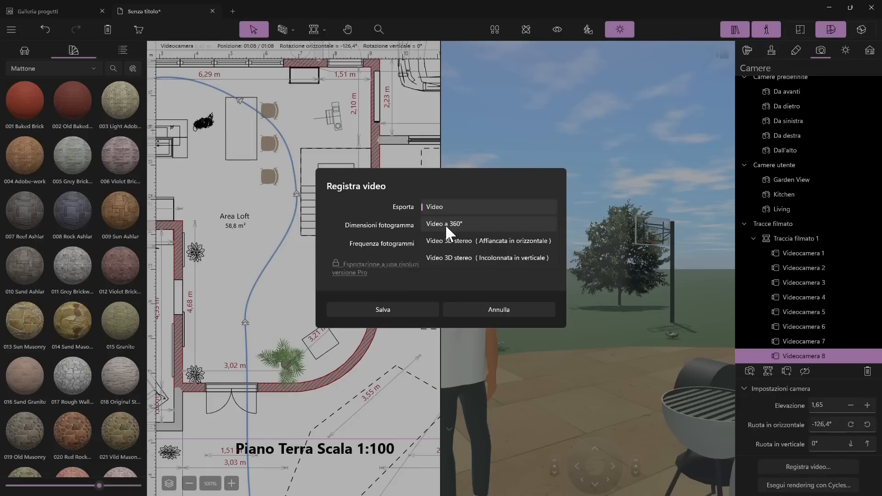
left_click(445, 224)
left_click(440, 209)
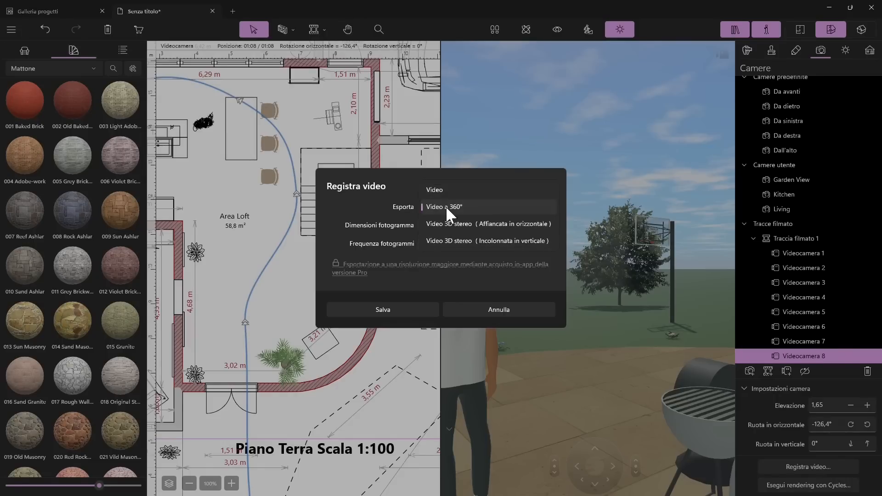
left_click(450, 225)
left_click(497, 205)
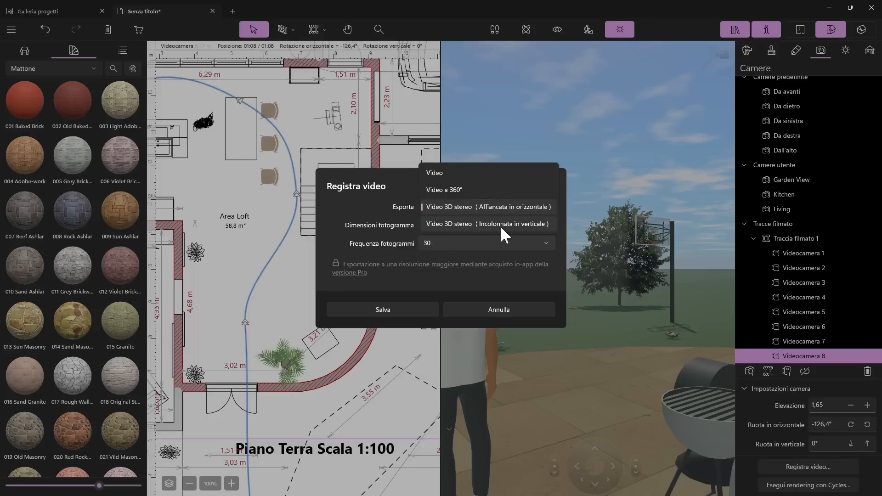
left_click(500, 225)
left_click(479, 206)
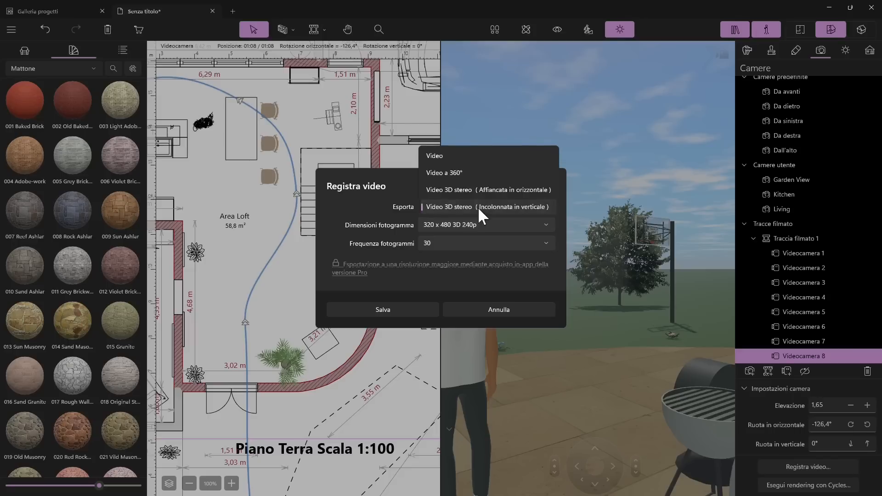
left_click(454, 159)
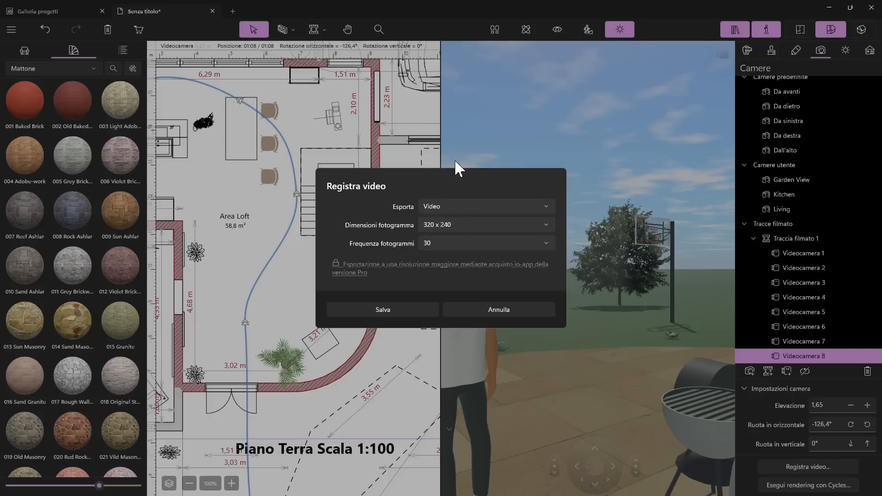
Step: Set the video's frame size to 1280 x 720 HD and keep the frame rate at 30
left_click(462, 225)
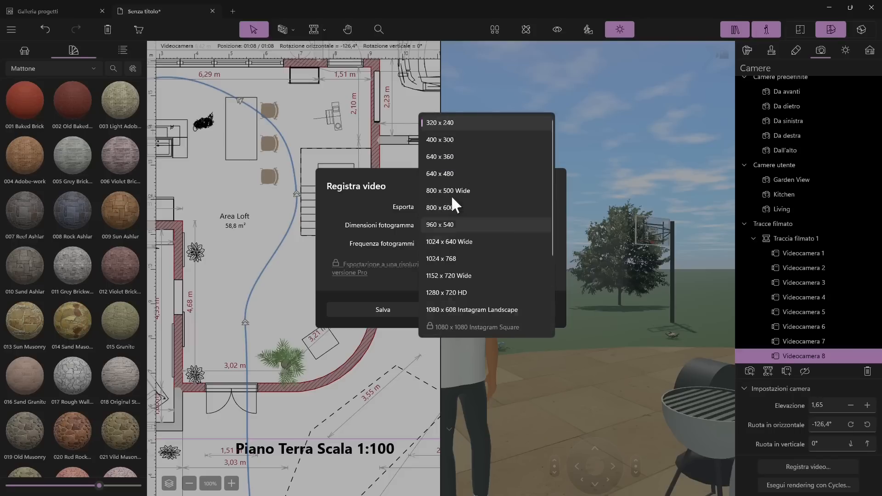
left_click(455, 307)
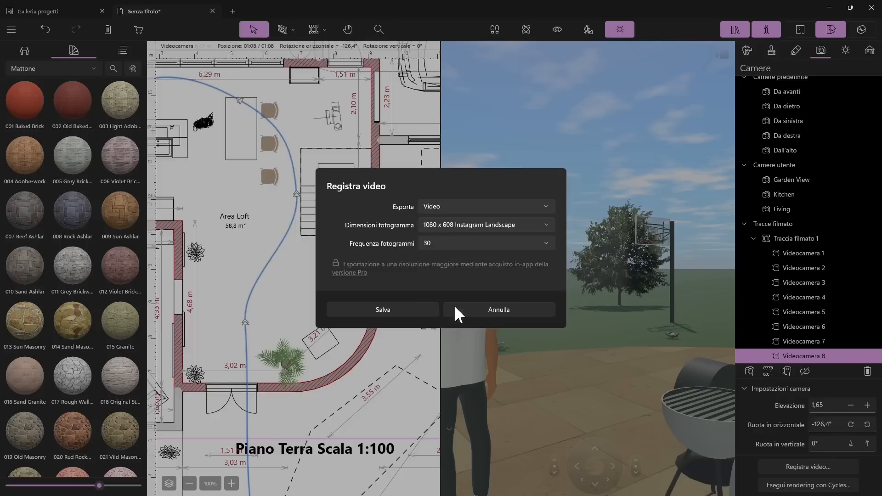
left_click(448, 226)
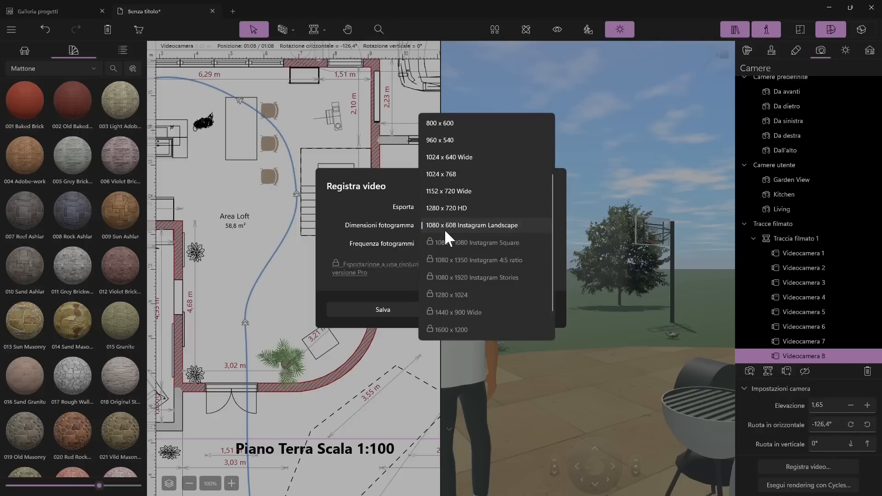
left_click(449, 209)
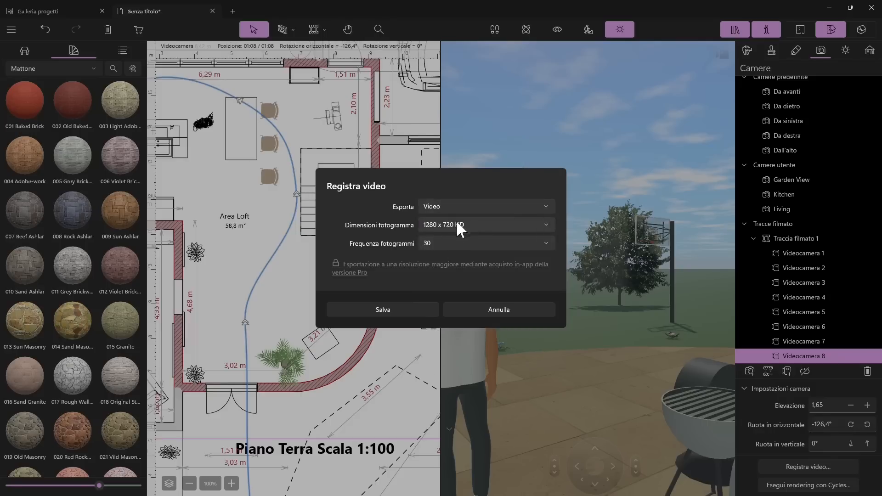
left_click(456, 220)
left_click(456, 226)
left_click(425, 244)
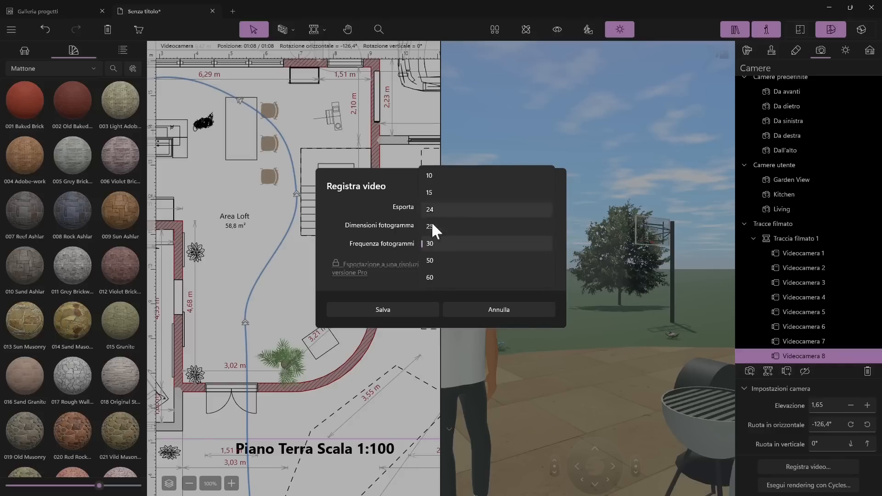
left_click(435, 244)
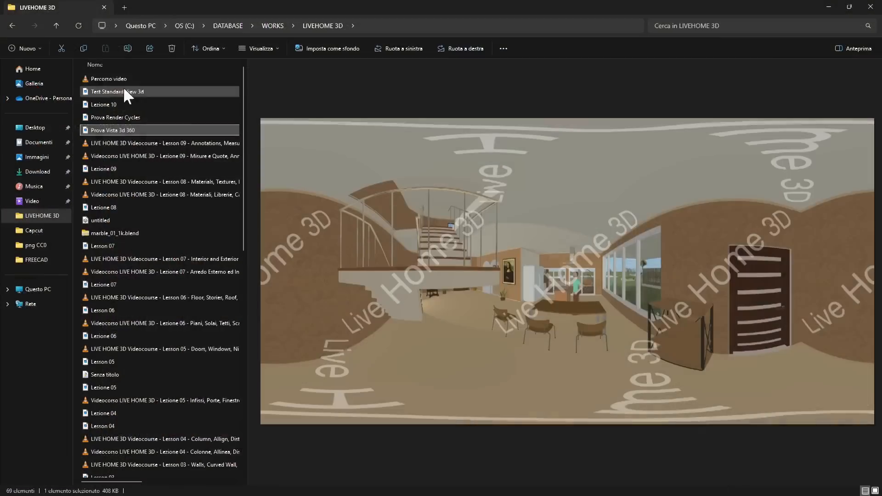
Step: Switch to File Explorer and open the exported video "Percorso video" in the LIVEHOME 3D folder
left_click(110, 79)
double_click(106, 81)
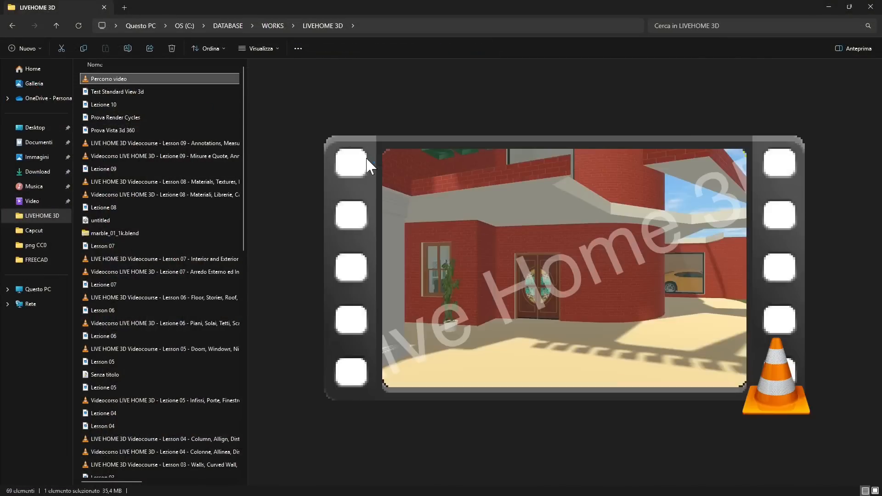